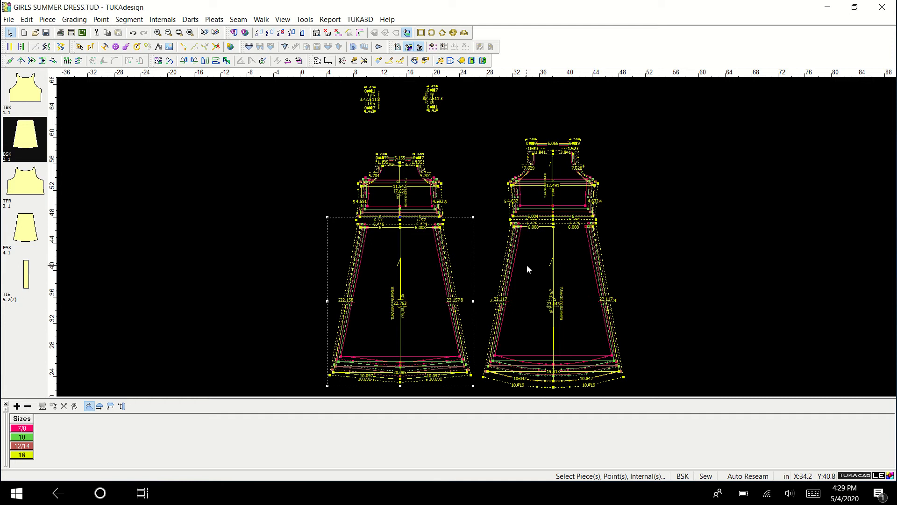
Step: Keep the graded sizes displayed as a nest and export the pattern for FedEx Kinko's as GIRLS SUMMER DRESS.pdf on the Desktop
{"action": "left_click", "coordinate": [408, 48]}
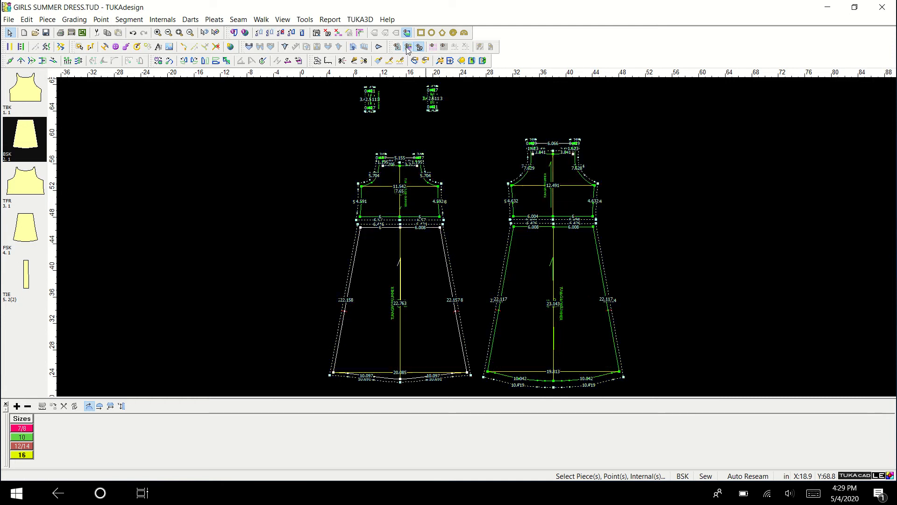
{"action": "left_click", "coordinate": [408, 48]}
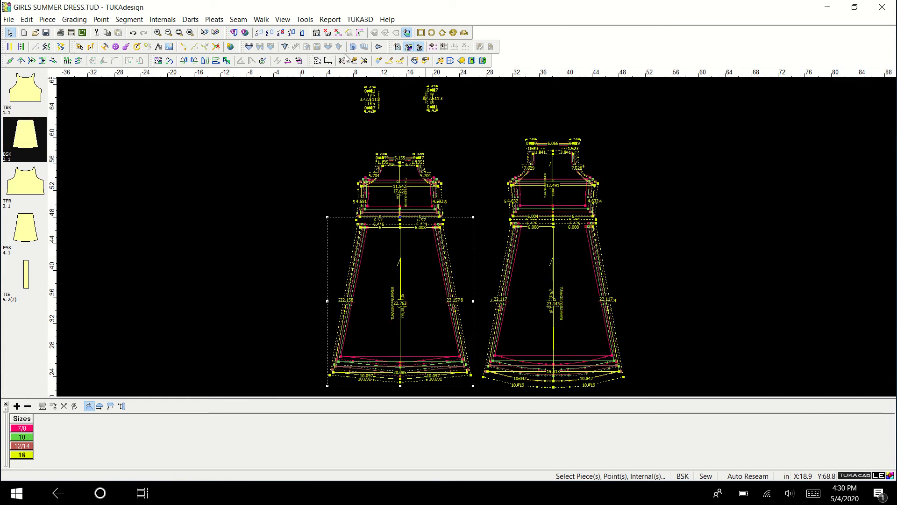
{"action": "left_click", "coordinate": [10, 20]}
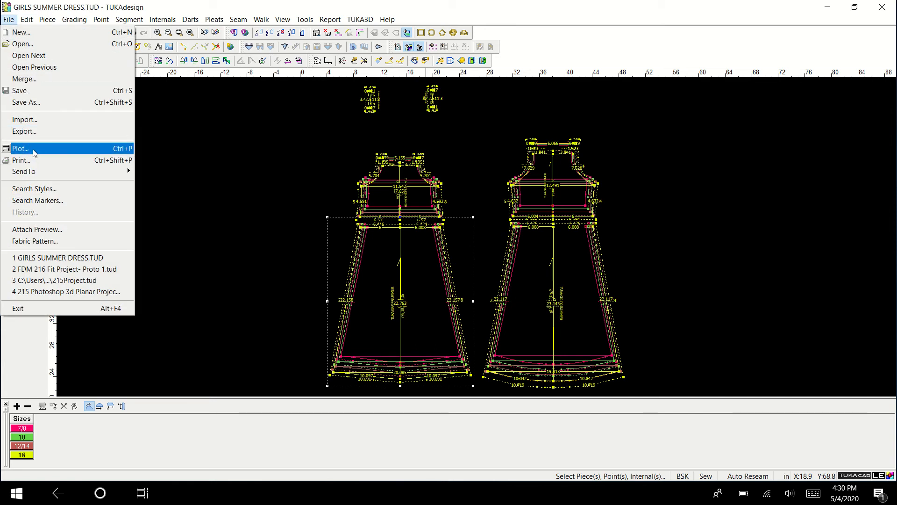
{"action": "mouse_move", "coordinate": [38, 172]}
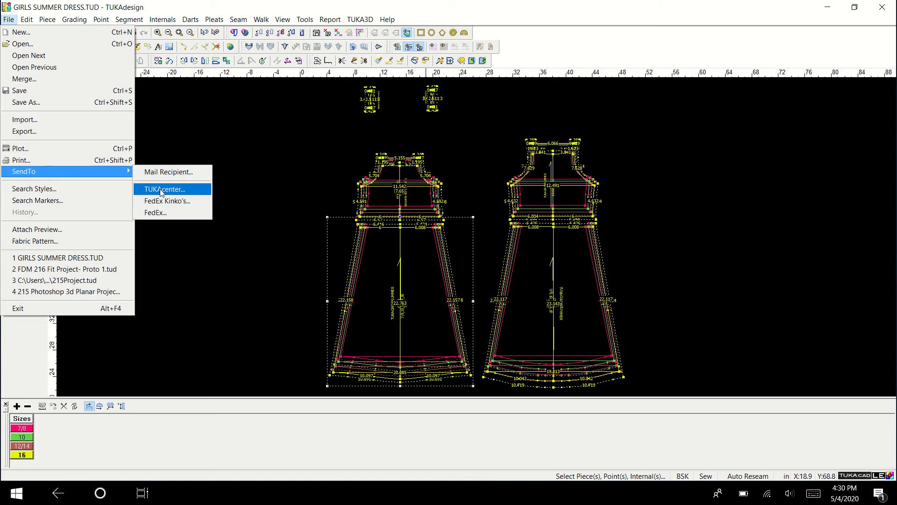
{"action": "left_click", "coordinate": [174, 202]}
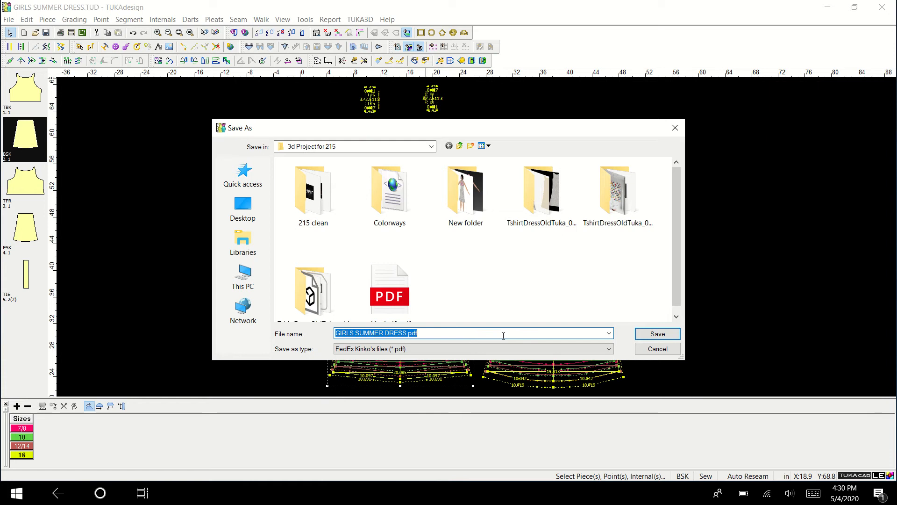
{"action": "left_click", "coordinate": [249, 215]}
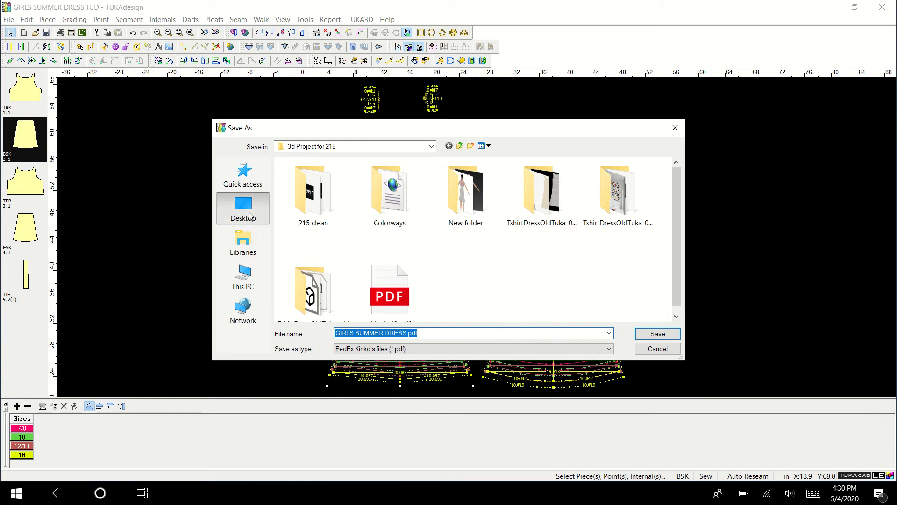
{"action": "left_click", "coordinate": [653, 333]}
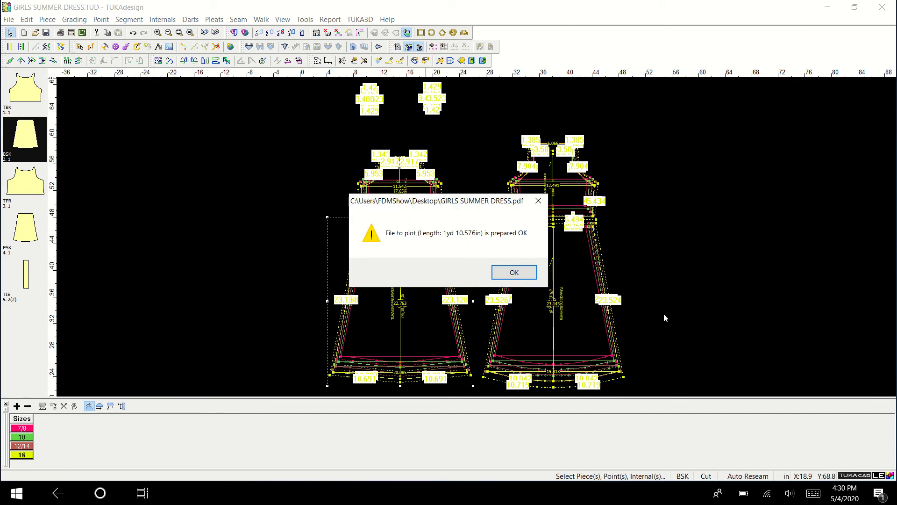
{"action": "left_click", "coordinate": [514, 273]}
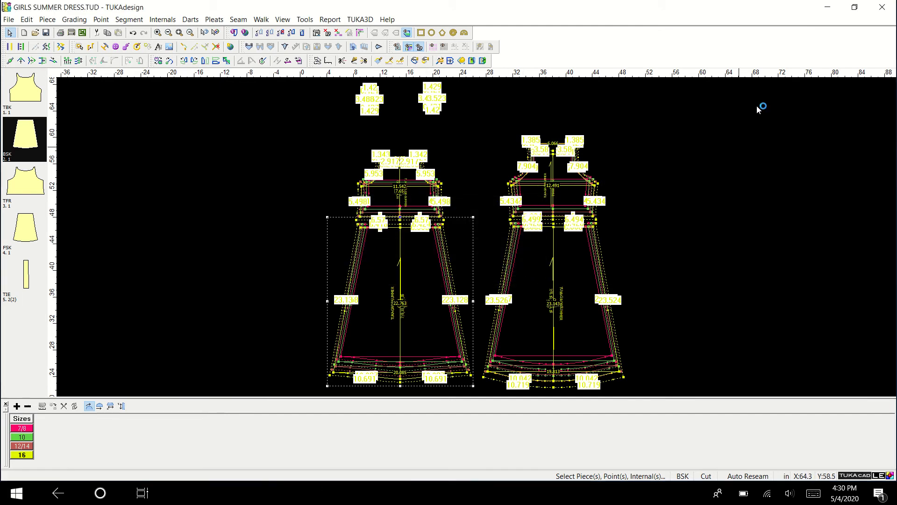
Step: Switch to File Explorer and open the exported GIRLS SUMMER DRESS (SELF).pdf from the Desktop folder
{"action": "key", "text": "super"}
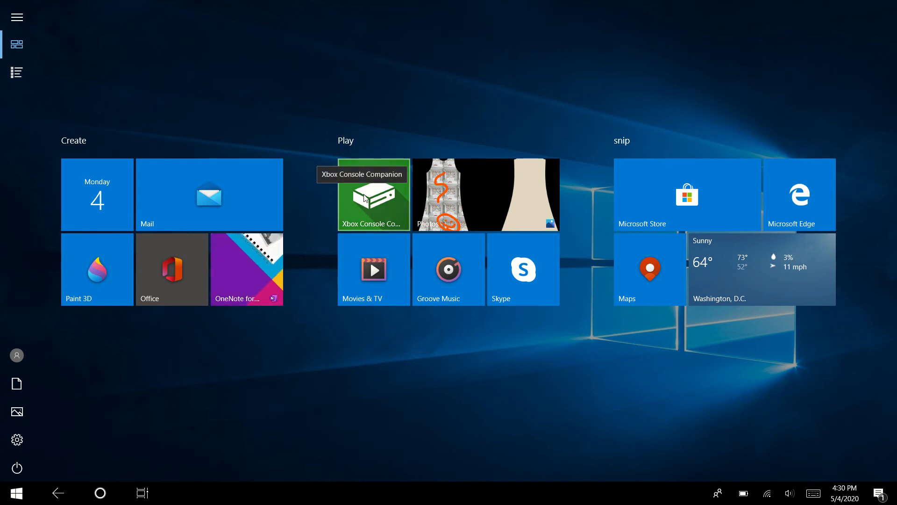
{"action": "left_click", "coordinate": [141, 503]}
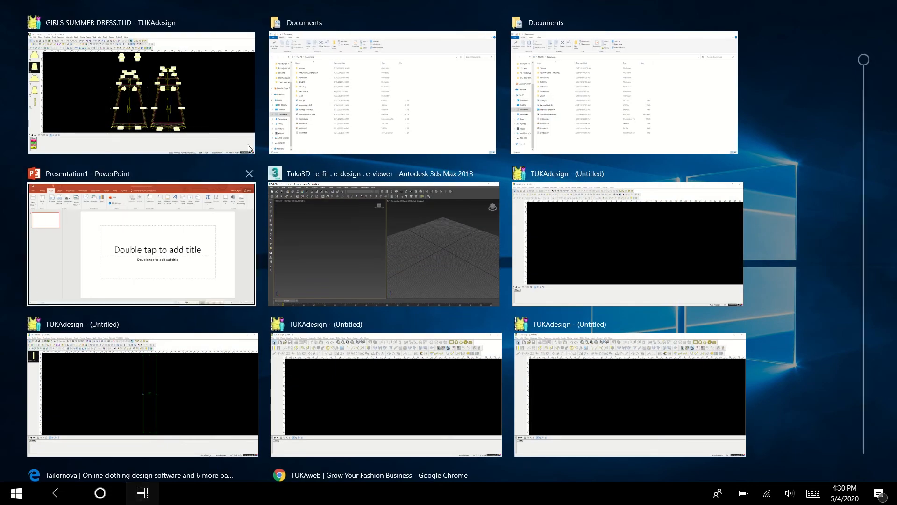
{"action": "left_click", "coordinate": [319, 127]}
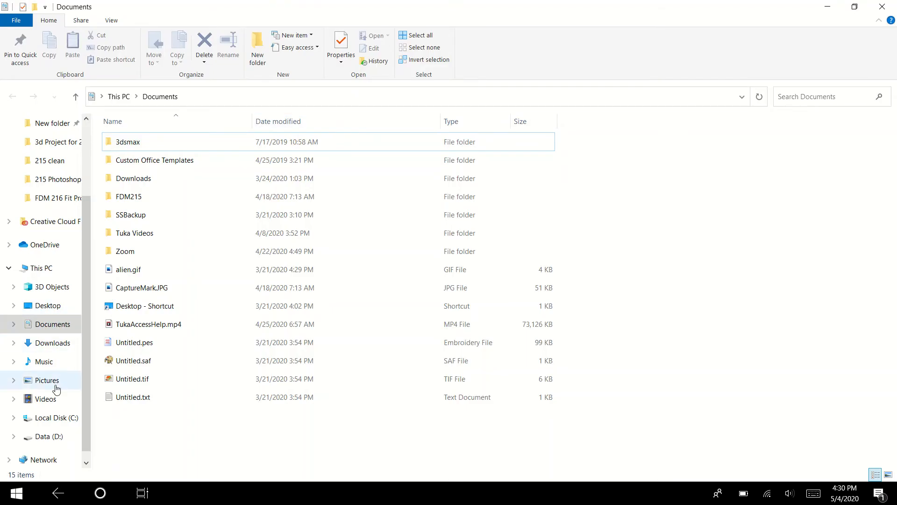
{"action": "left_click", "coordinate": [49, 306]}
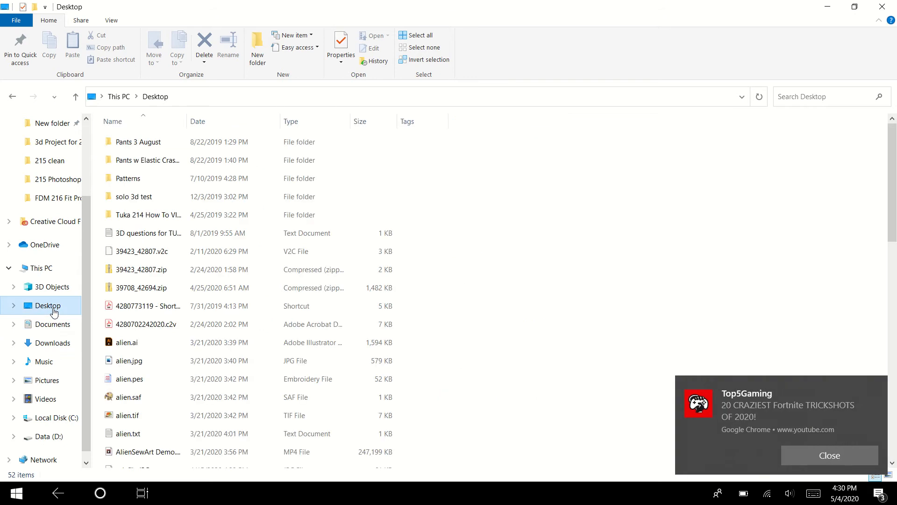
{"action": "scroll", "coordinate": [171, 350], "scroll_direction": "down", "scroll_amount": 5}
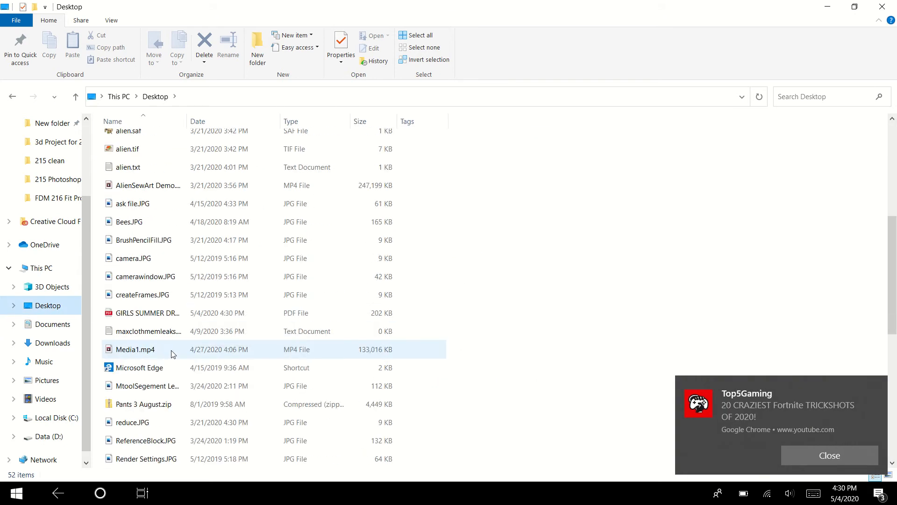
{"action": "double_click", "coordinate": [156, 314]}
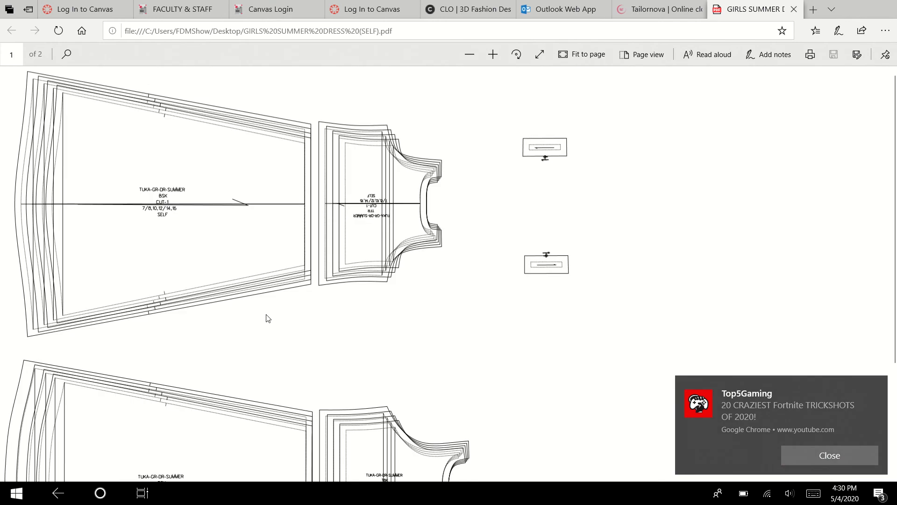
Step: Examine the graded pattern pieces across both PDF pages, dismissing the browser notifications that cover them
{"action": "scroll", "coordinate": [270, 318], "scroll_direction": "down", "scroll_amount": 3}
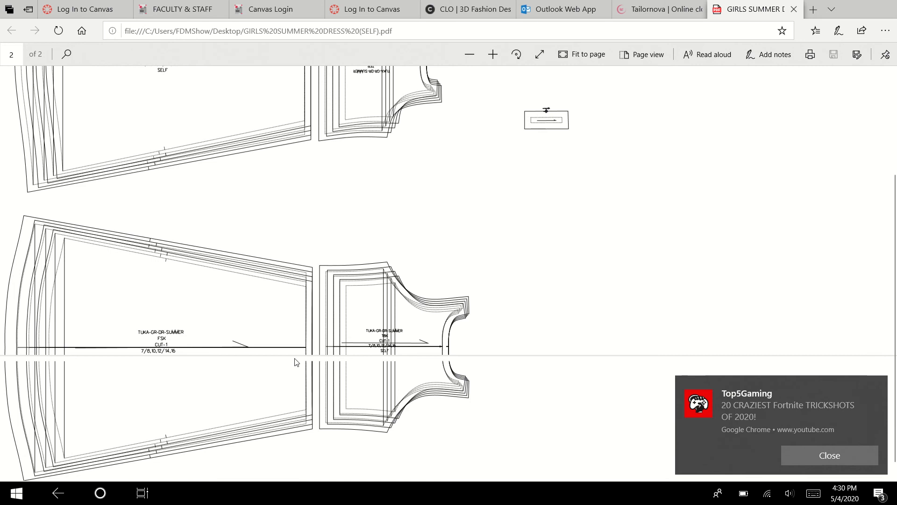
{"action": "left_click", "coordinate": [866, 455]}
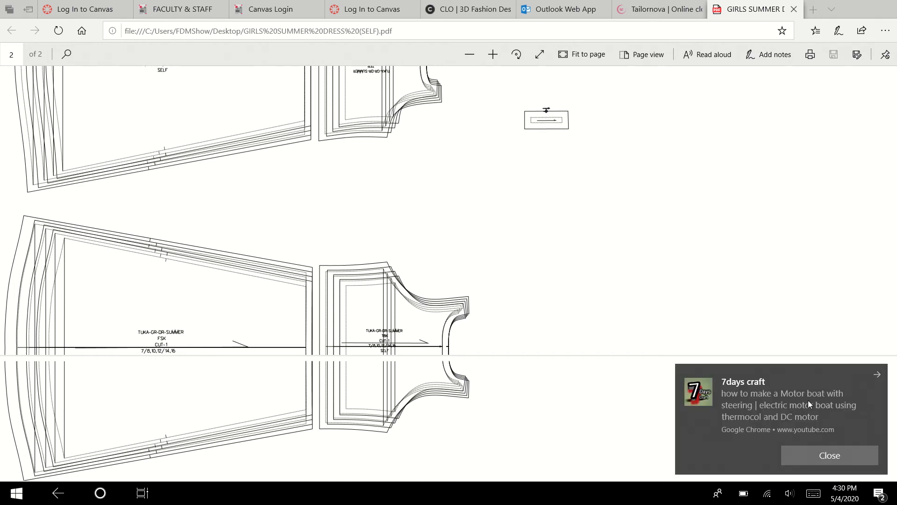
{"action": "left_click", "coordinate": [826, 453]}
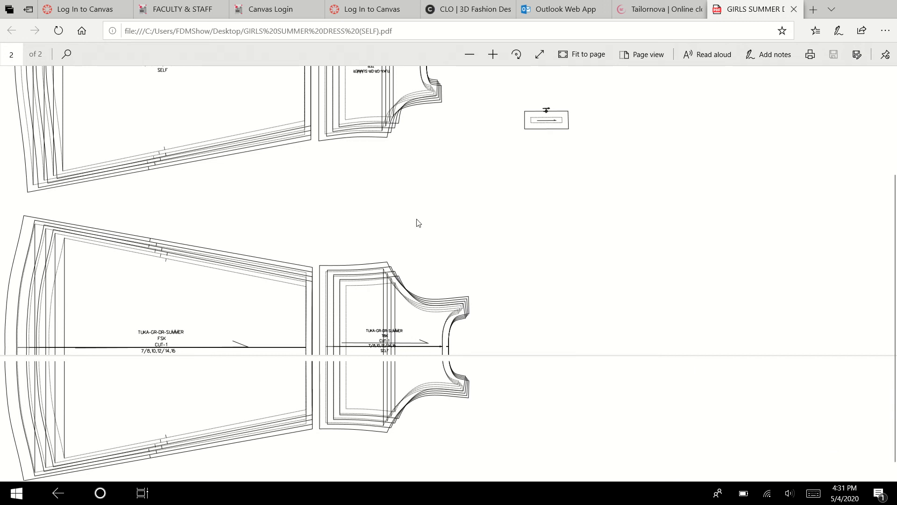
{"action": "scroll", "coordinate": [418, 223], "scroll_direction": "up", "scroll_amount": 3}
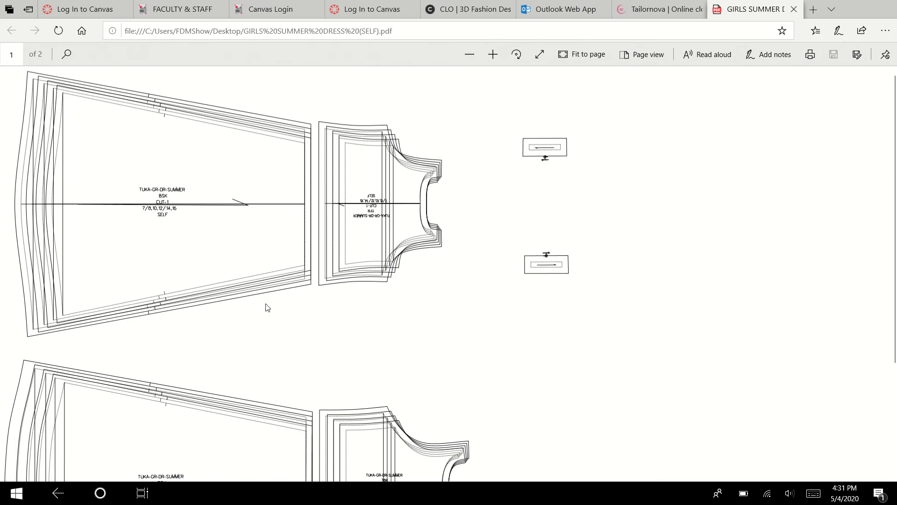
{"action": "scroll", "coordinate": [313, 277], "scroll_direction": "down", "scroll_amount": 3}
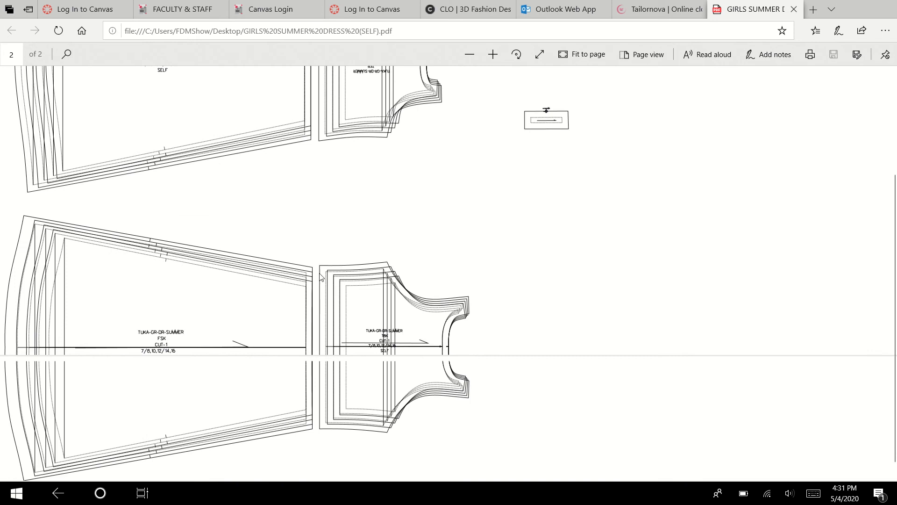
{"action": "scroll", "coordinate": [327, 280], "scroll_direction": "up", "scroll_amount": 3}
Step: Launch Adobe Illustrator CC 2018 from the list of installed apps
{"action": "left_click", "coordinate": [17, 493]}
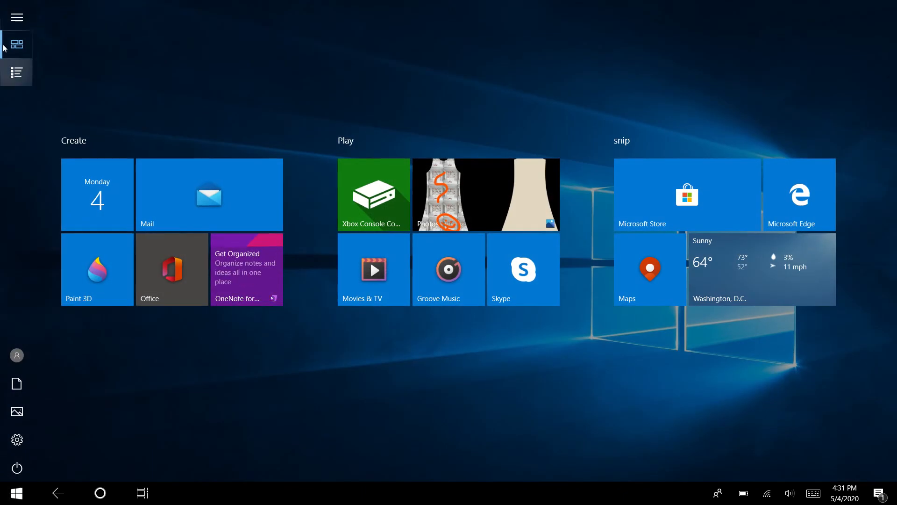
{"action": "left_click", "coordinate": [17, 73]}
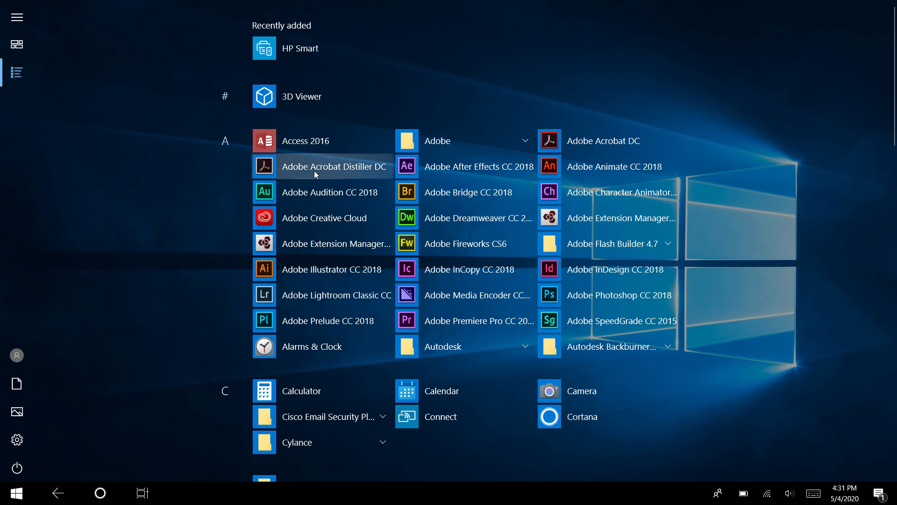
{"action": "left_click", "coordinate": [308, 273]}
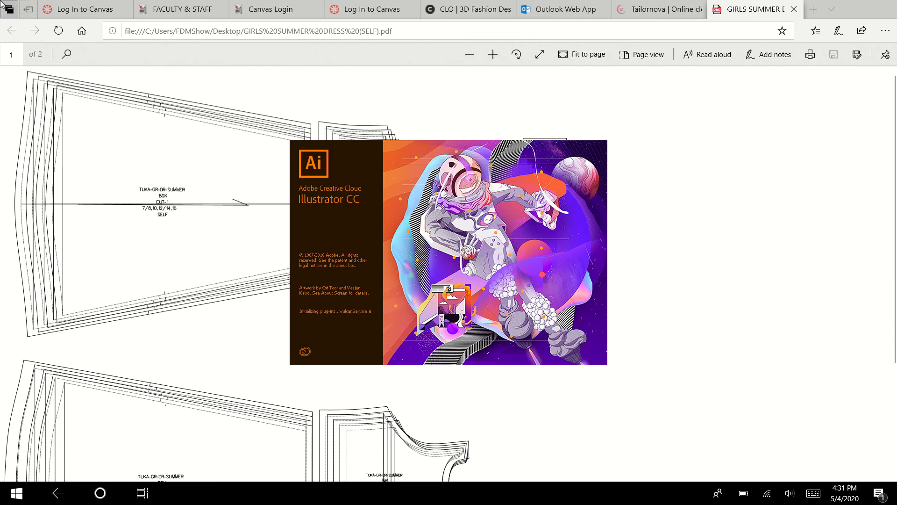
{"action": "mouse_move", "coordinate": [2, 4]}
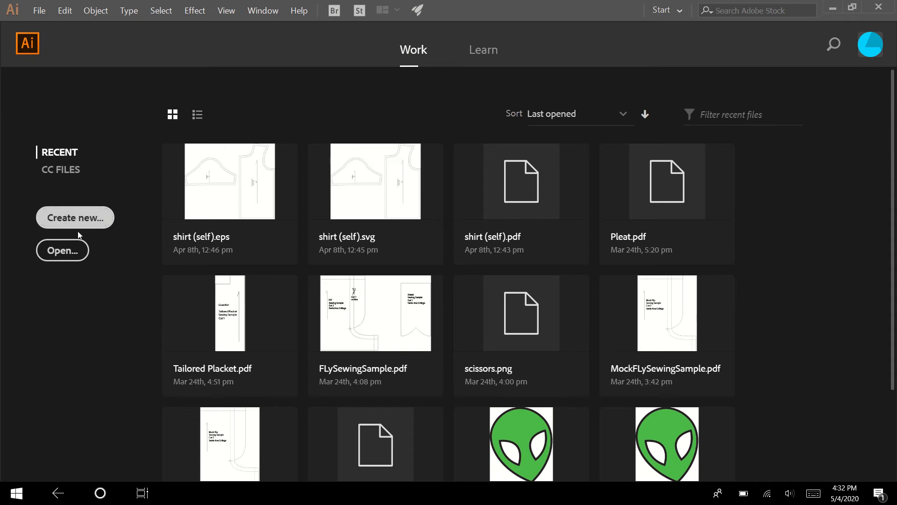
Step: Start opening a file and look through the 3d Project for 215 folder for the dress PDF, reversing the name sort
{"action": "left_click", "coordinate": [67, 250]}
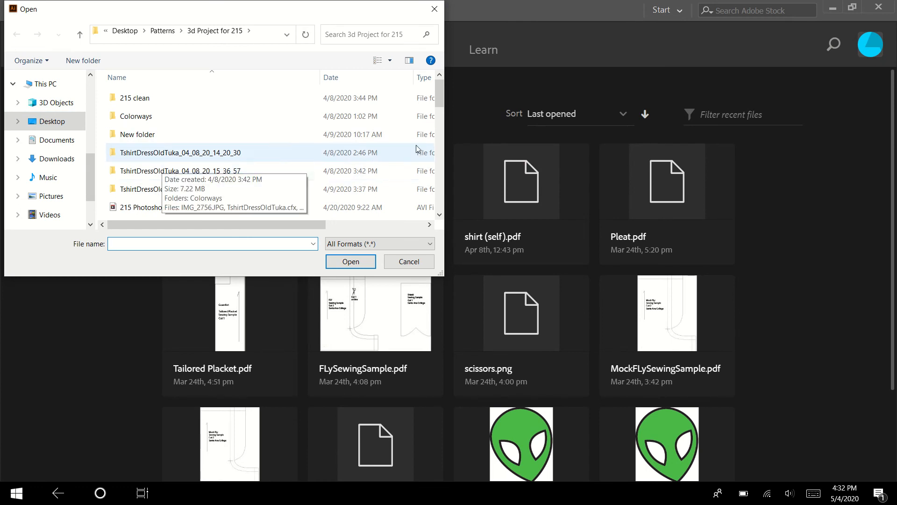
{"action": "scroll", "coordinate": [204, 174], "scroll_direction": "down", "scroll_amount": 3}
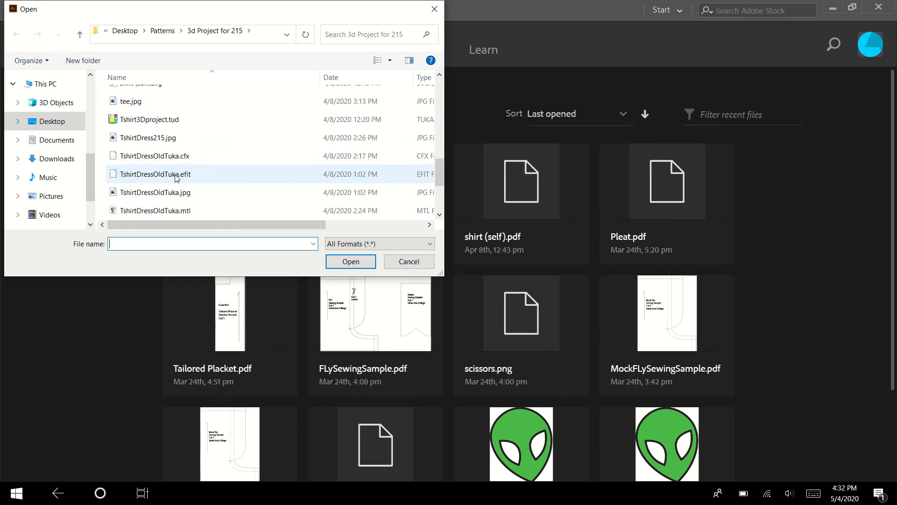
{"action": "scroll", "coordinate": [176, 178], "scroll_direction": "down", "scroll_amount": 3}
{"action": "scroll", "coordinate": [177, 178], "scroll_direction": "down", "scroll_amount": 1}
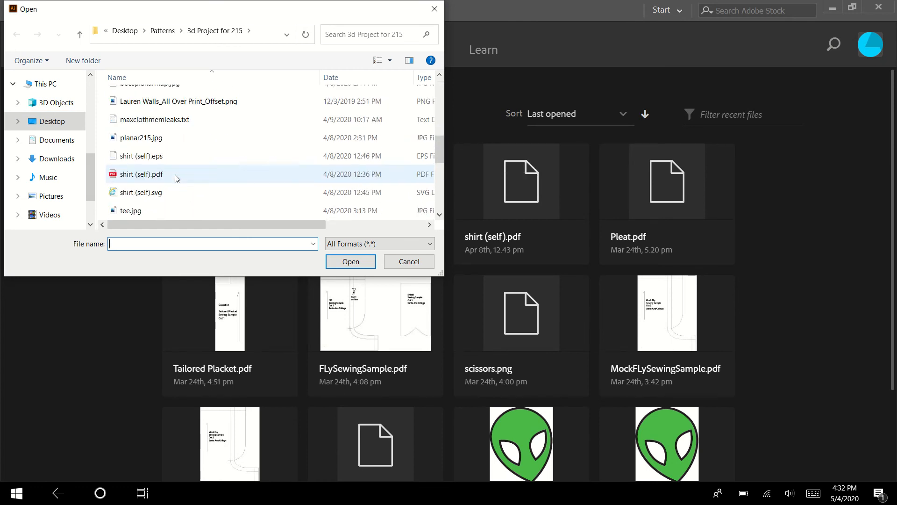
{"action": "scroll", "coordinate": [284, 168], "scroll_direction": "up", "scroll_amount": 1}
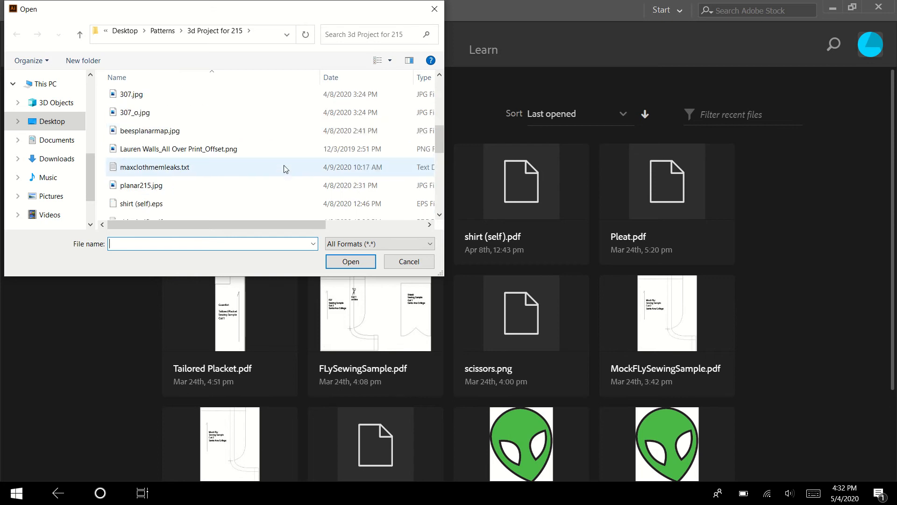
{"action": "scroll", "coordinate": [170, 143], "scroll_direction": "up", "scroll_amount": 1}
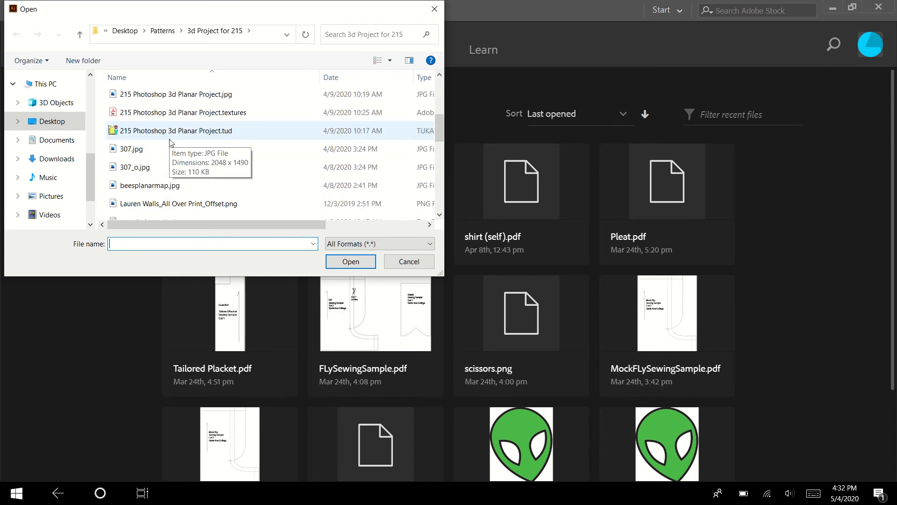
{"action": "scroll", "coordinate": [171, 142], "scroll_direction": "up", "scroll_amount": 3}
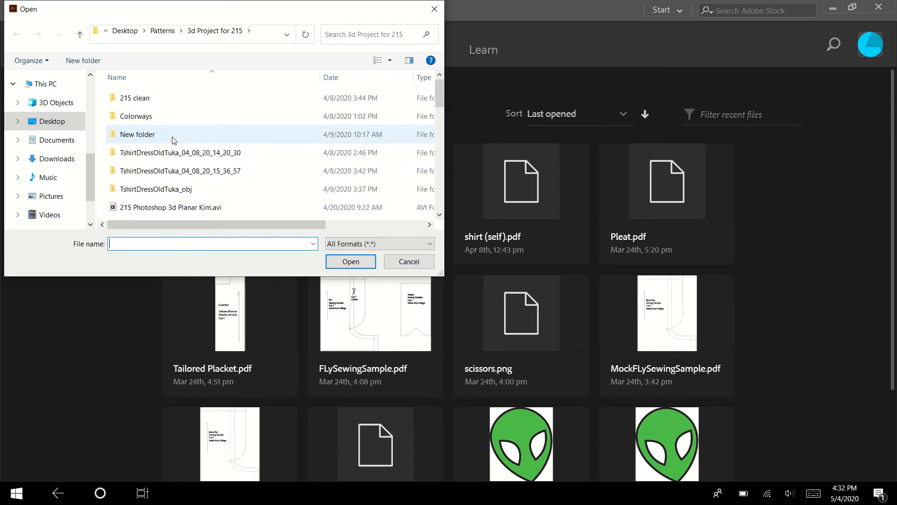
{"action": "left_click", "coordinate": [155, 76]}
{"action": "scroll", "coordinate": [164, 141], "scroll_direction": "down", "scroll_amount": 5}
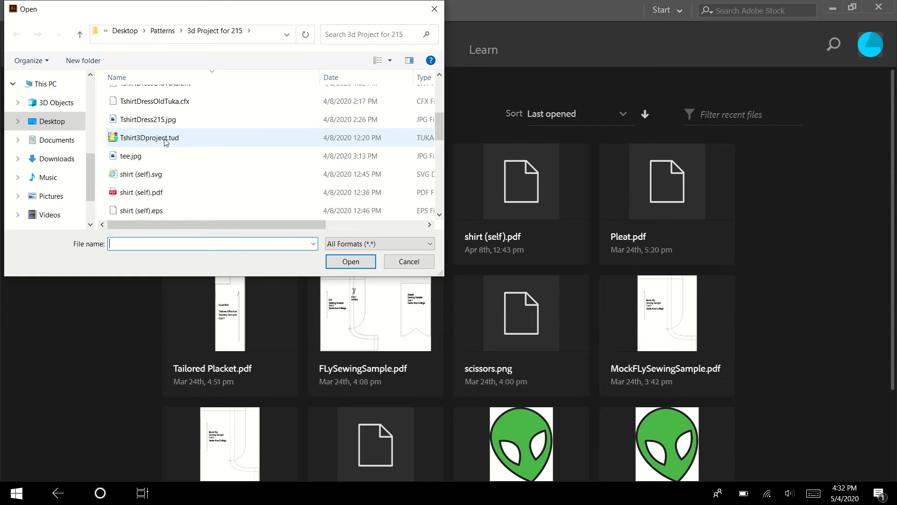
{"action": "scroll", "coordinate": [164, 142], "scroll_direction": "down", "scroll_amount": 3}
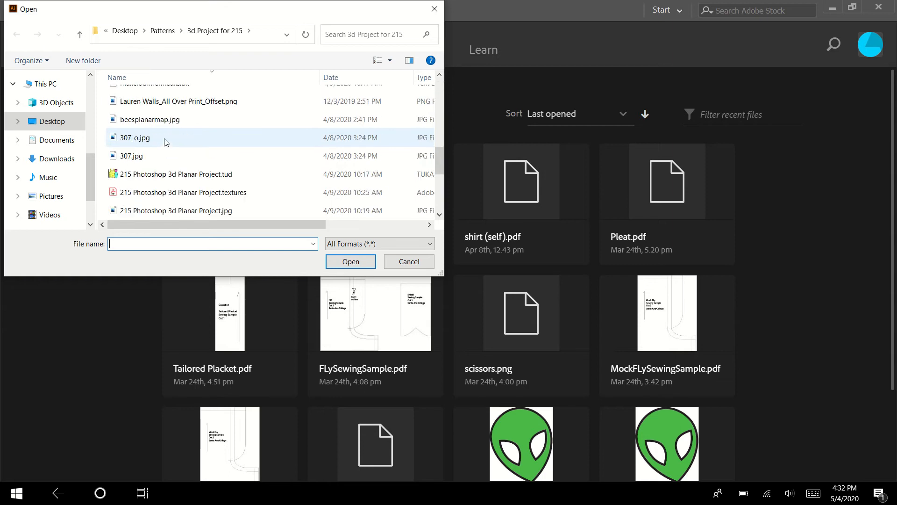
{"action": "scroll", "coordinate": [164, 142], "scroll_direction": "down", "scroll_amount": 1}
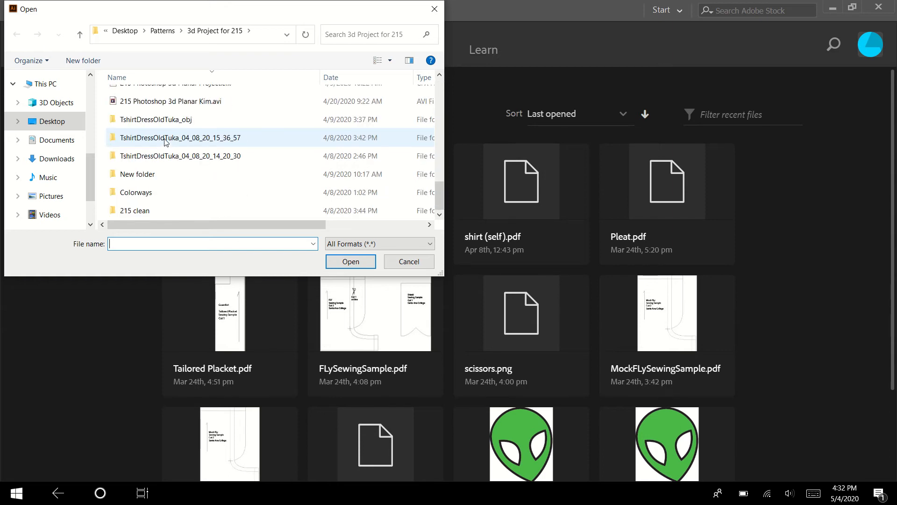
Step: Open GIRLS SUMMER DRESS (SELF).pdf from the Desktop folder, importing only page 1
{"action": "left_click", "coordinate": [29, 122]}
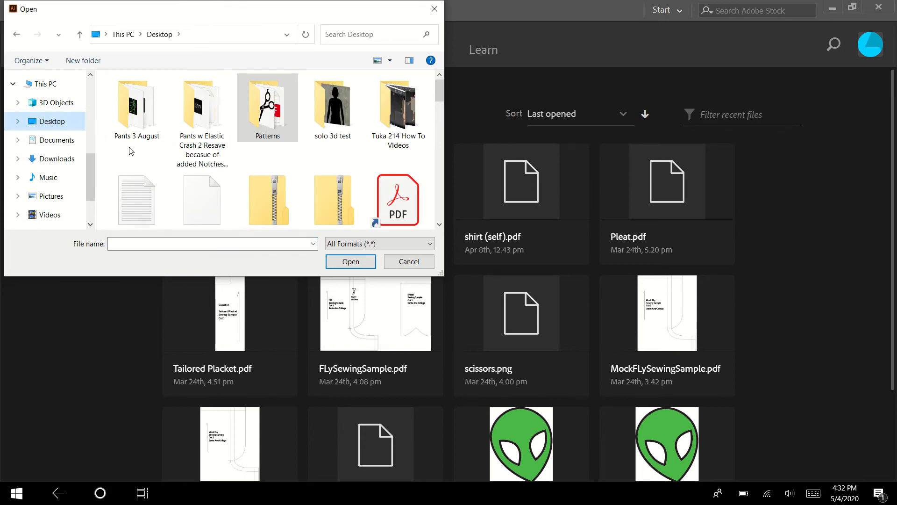
{"action": "scroll", "coordinate": [131, 151], "scroll_direction": "down", "scroll_amount": 8}
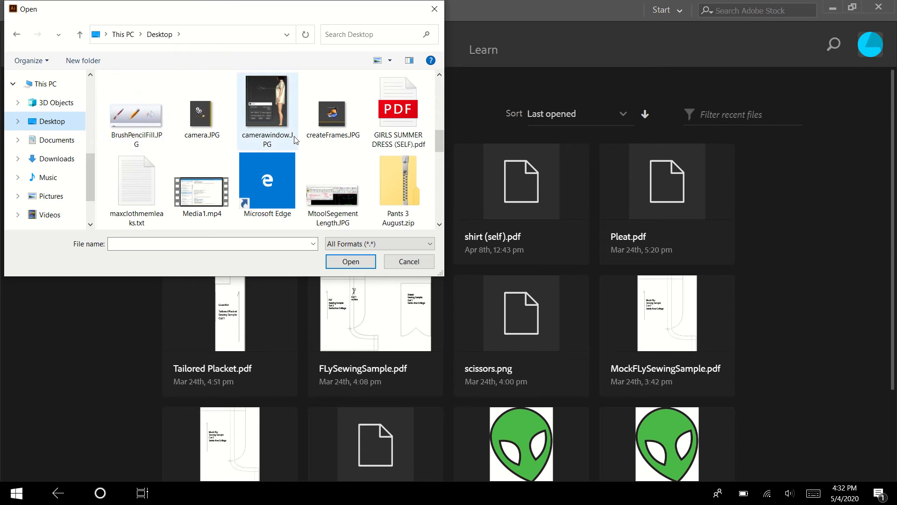
{"action": "left_click", "coordinate": [399, 118]}
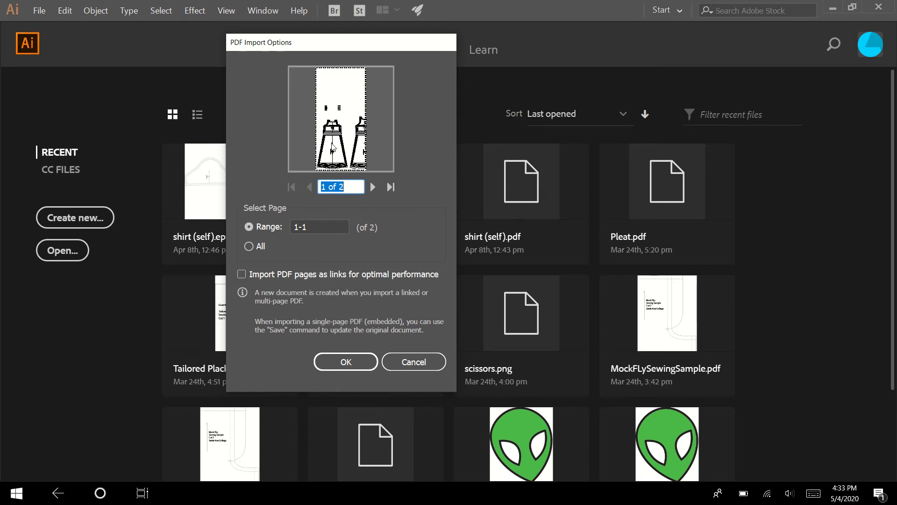
{"action": "left_click", "coordinate": [354, 365]}
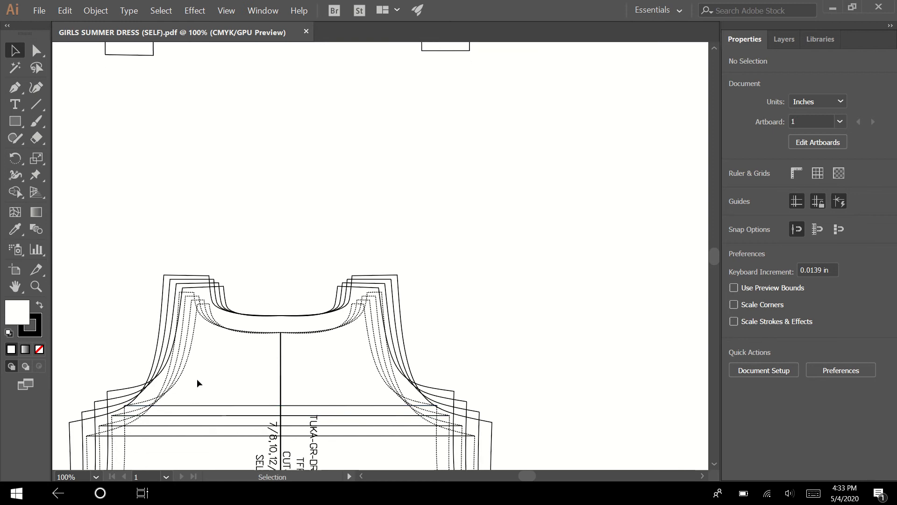
Step: Recolour the smallest size's solid outer outline and its 7/8 label with an RGB red stroke, F40B0B
{"action": "scroll", "coordinate": [213, 319], "scroll_direction": "down", "scroll_amount": 1}
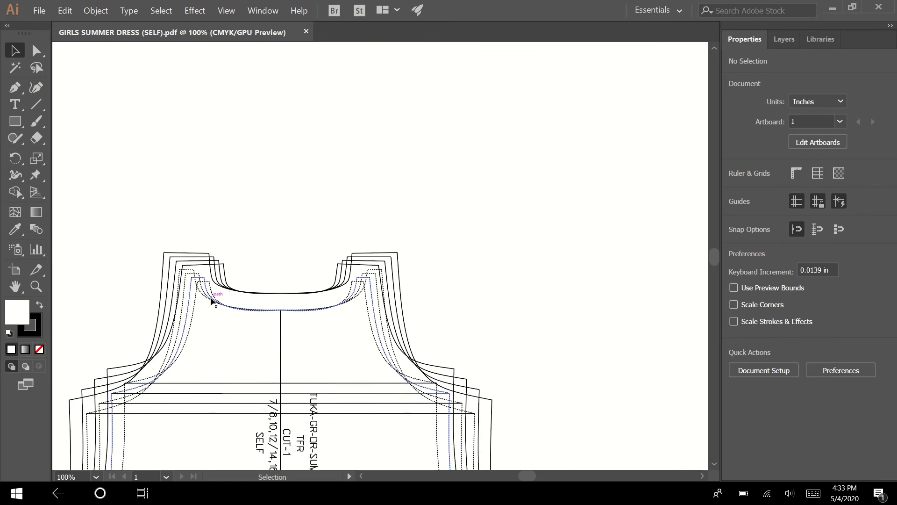
{"action": "key", "text": "a"}
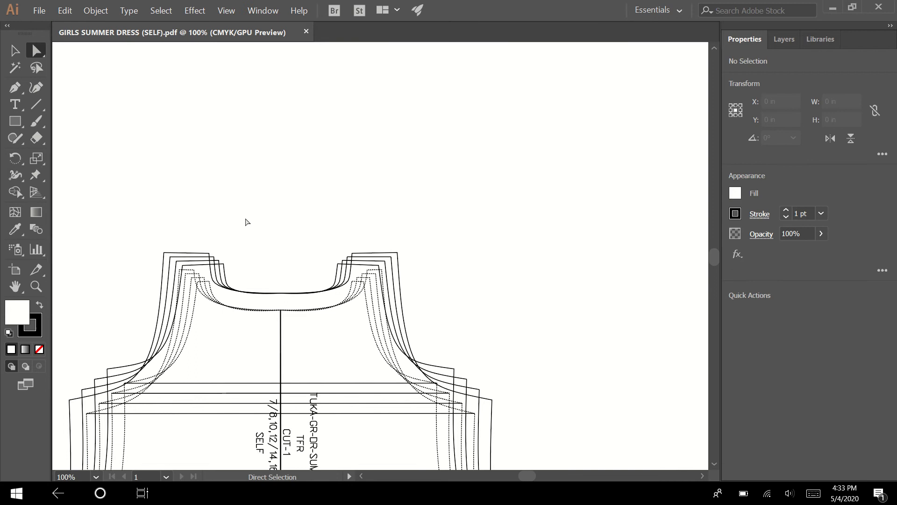
{"action": "left_click_drag", "start_coordinate": [223, 264], "coordinate": [224, 267]}
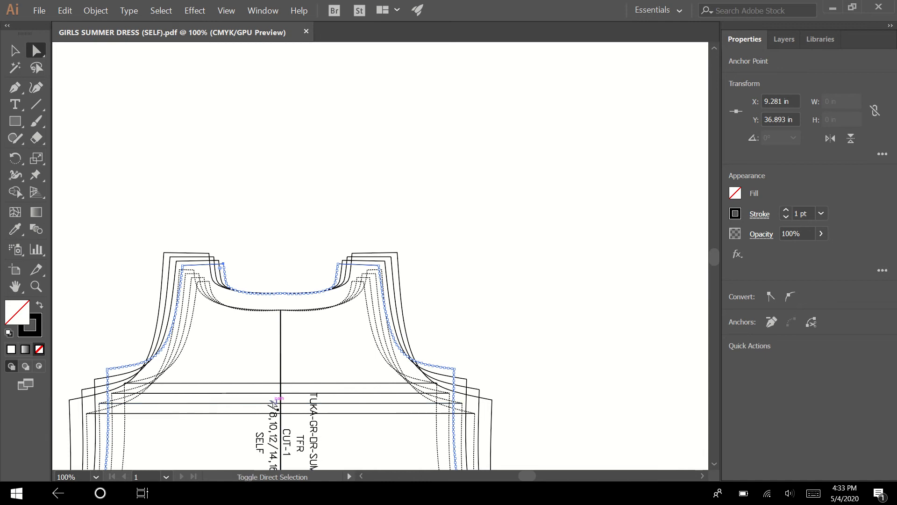
{"action": "left_click", "coordinate": [273, 405]}
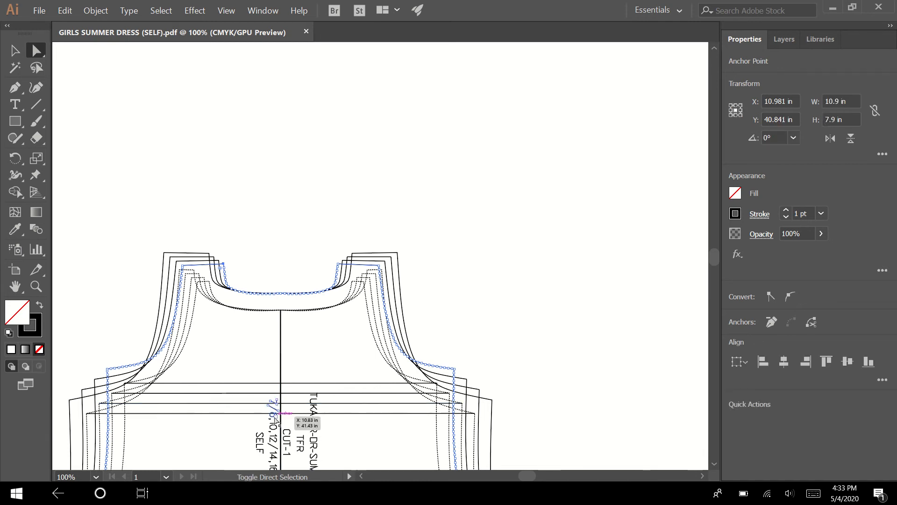
{"action": "double_click", "coordinate": [40, 334]}
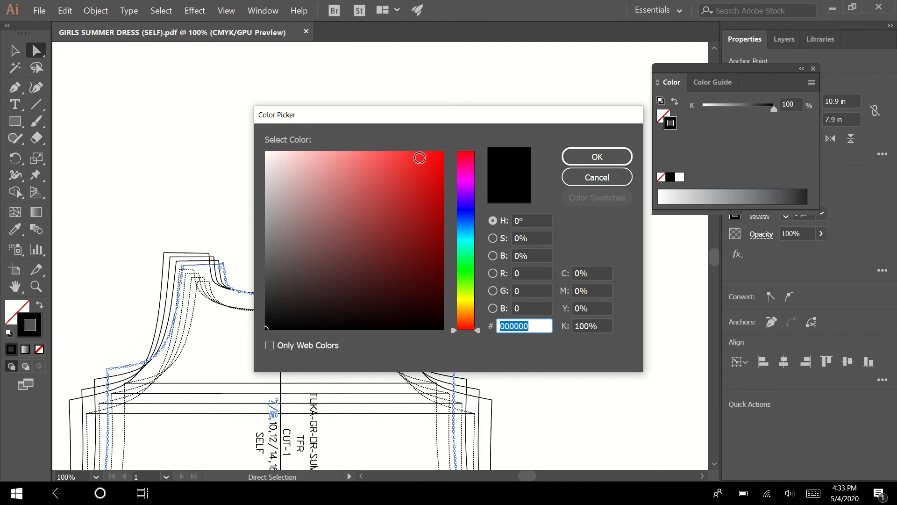
{"action": "left_click", "coordinate": [435, 158]}
{"action": "left_click", "coordinate": [596, 157]}
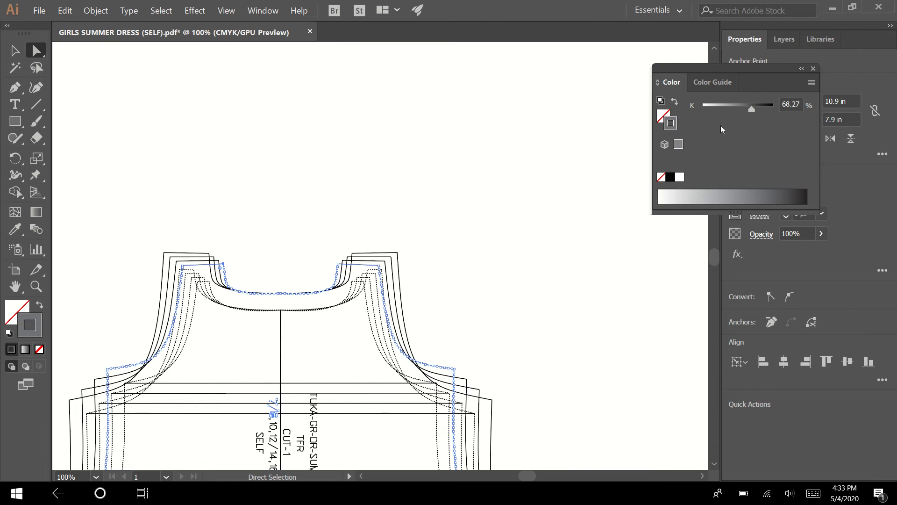
{"action": "left_click", "coordinate": [811, 84]}
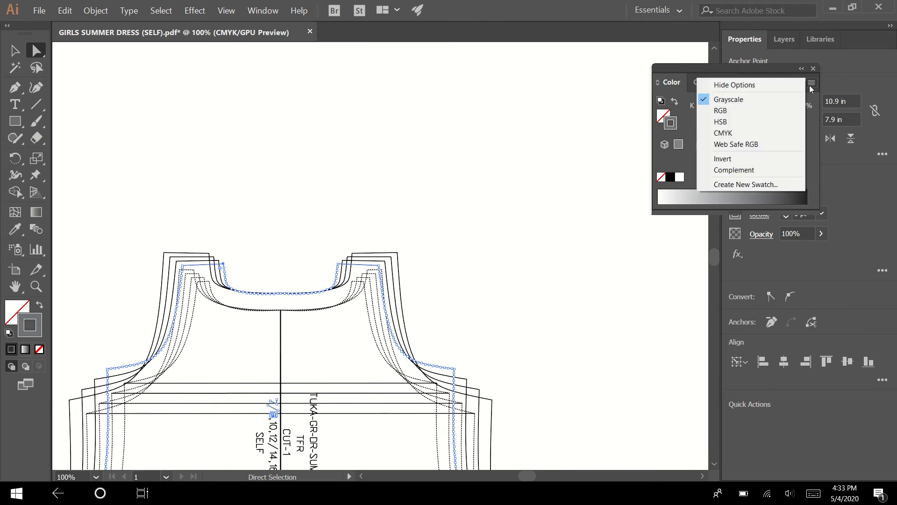
{"action": "left_click", "coordinate": [762, 110]}
{"action": "left_click", "coordinate": [769, 108]}
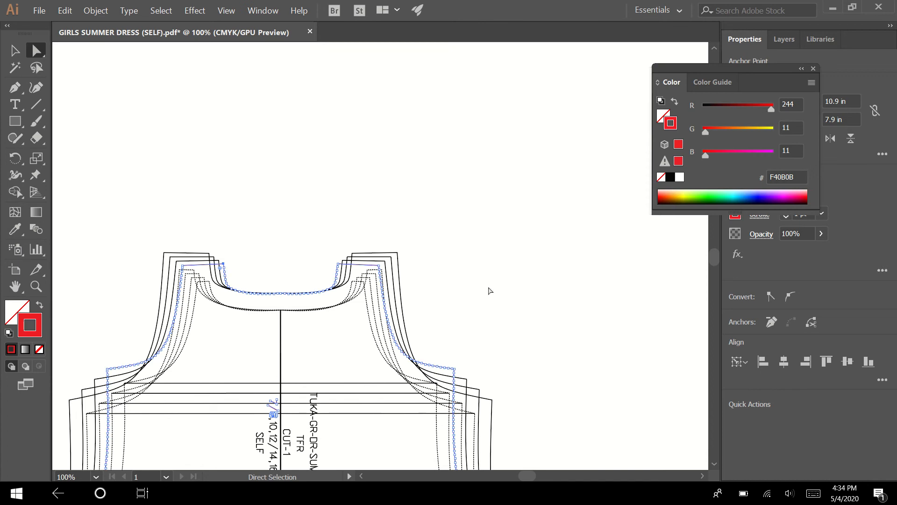
{"action": "left_click", "coordinate": [516, 294]}
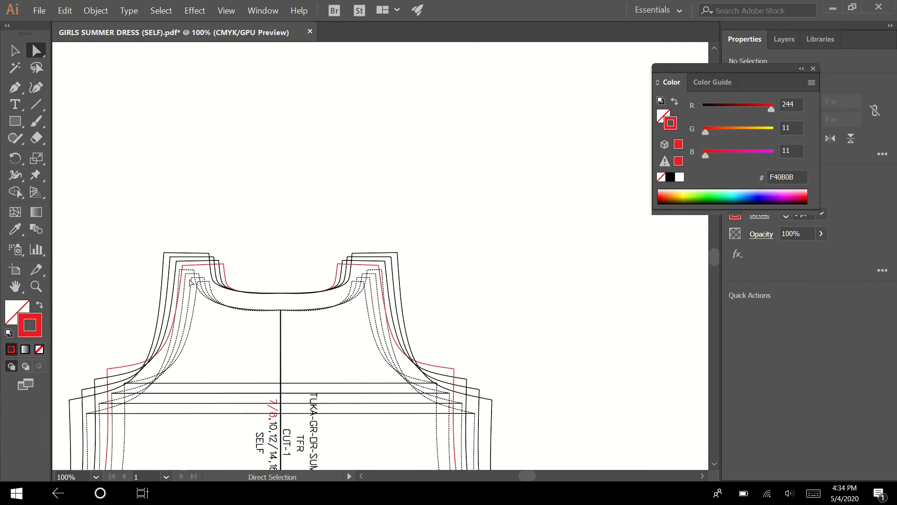
Step: Show the Swatches panel below the Color panel and save the red outline's stroke colour as a swatch
{"action": "left_click", "coordinate": [218, 287]}
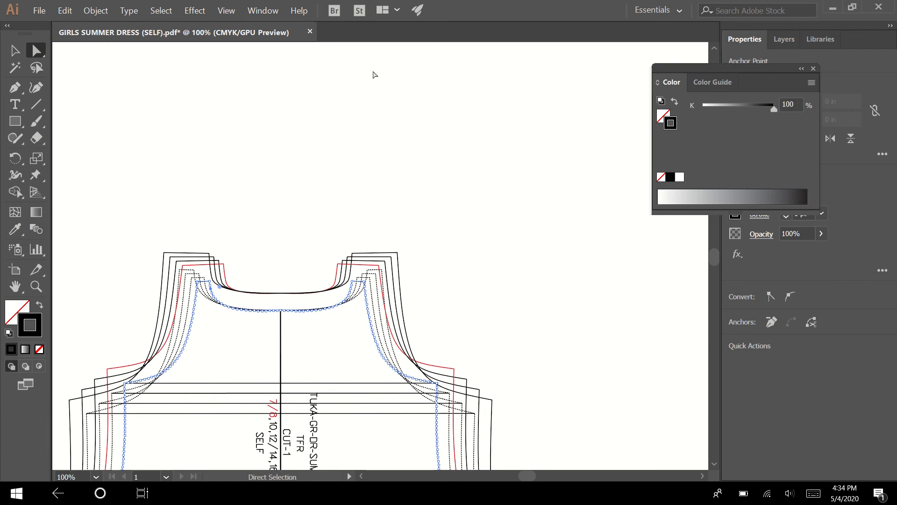
{"action": "left_click", "coordinate": [260, 11]}
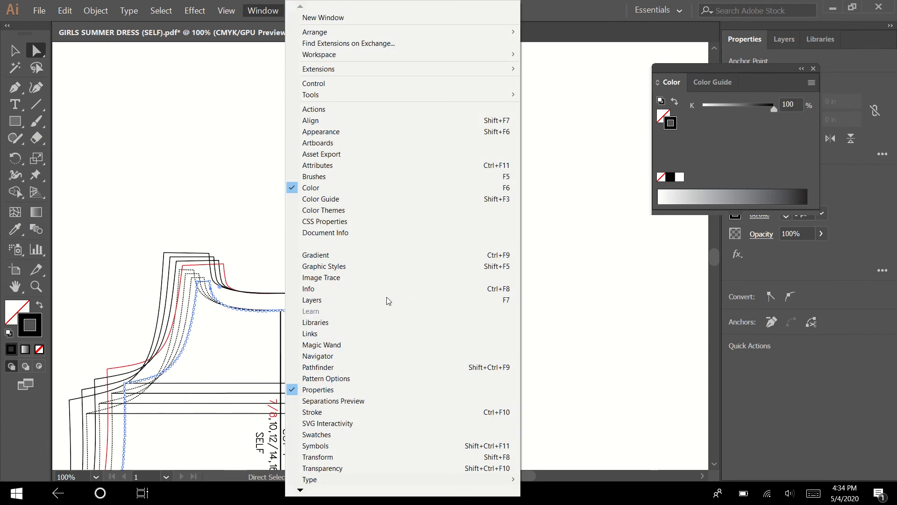
{"action": "left_click", "coordinate": [390, 434]}
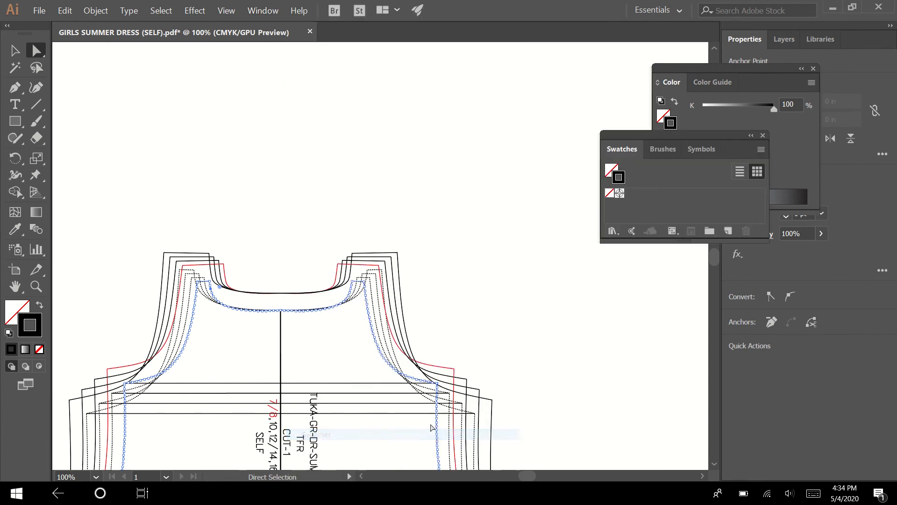
{"action": "left_click_drag", "start_coordinate": [650, 138], "coordinate": [646, 222]}
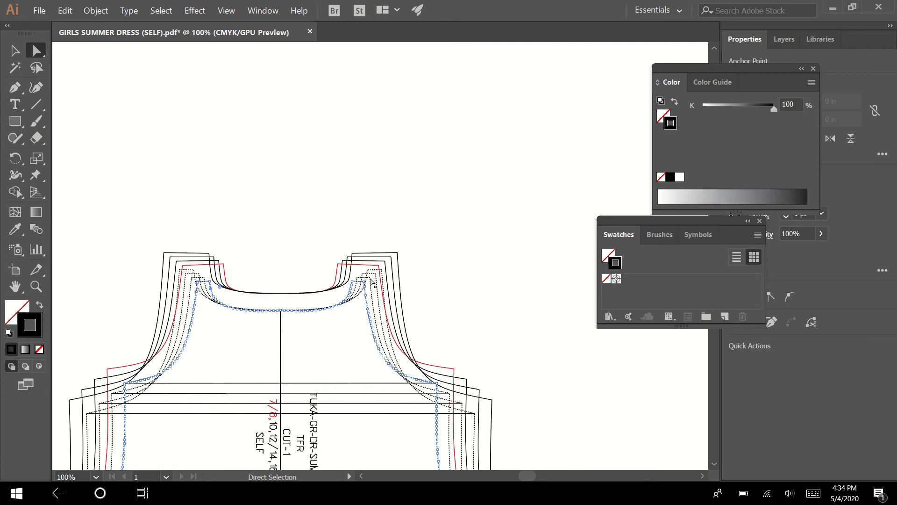
{"action": "left_click", "coordinate": [335, 278]}
{"action": "mouse_move", "coordinate": [37, 335]}
{"action": "left_mouse_down"}
{"action": "mouse_move", "coordinate": [519, 248]}
{"action": "mouse_move", "coordinate": [634, 283]}
{"action": "left_mouse_up"}
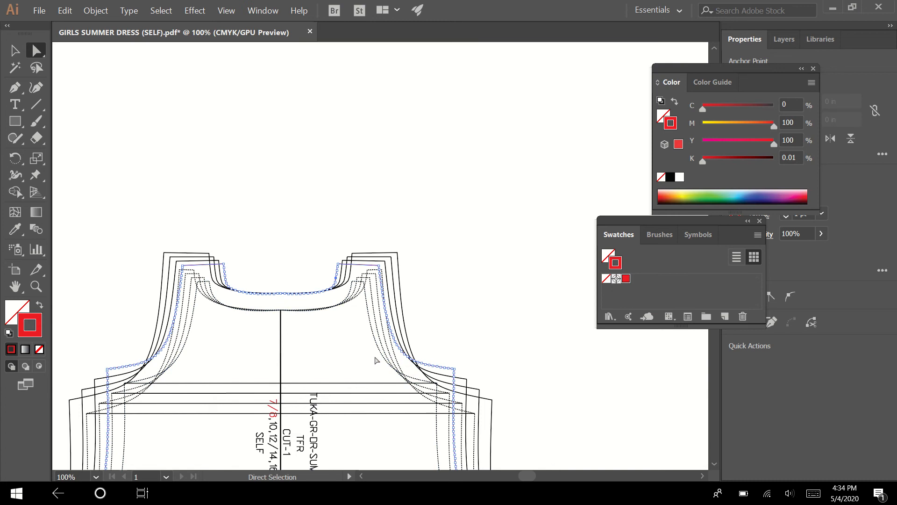
Step: Apply the saved red swatch to the stroke of the smallest size's dotted inner line
{"action": "left_click", "coordinate": [386, 322]}
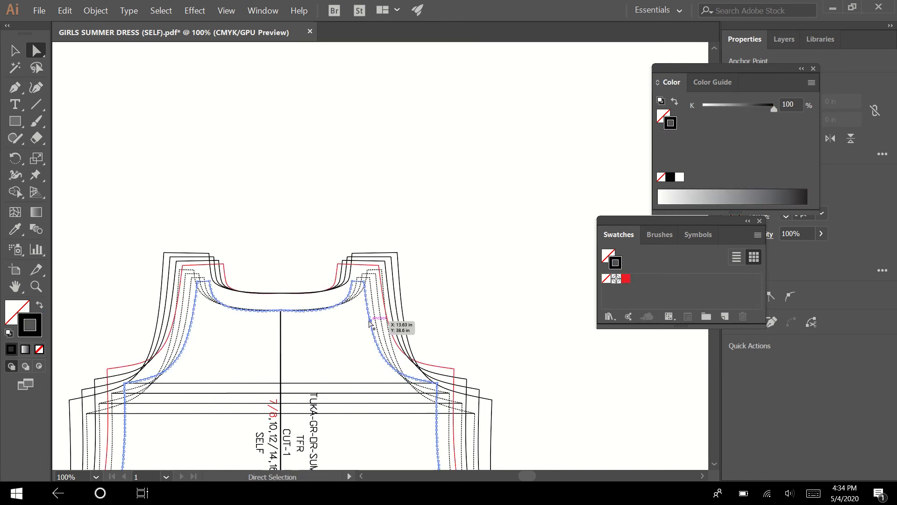
{"action": "left_click", "coordinate": [626, 280]}
{"action": "left_click", "coordinate": [426, 205]}
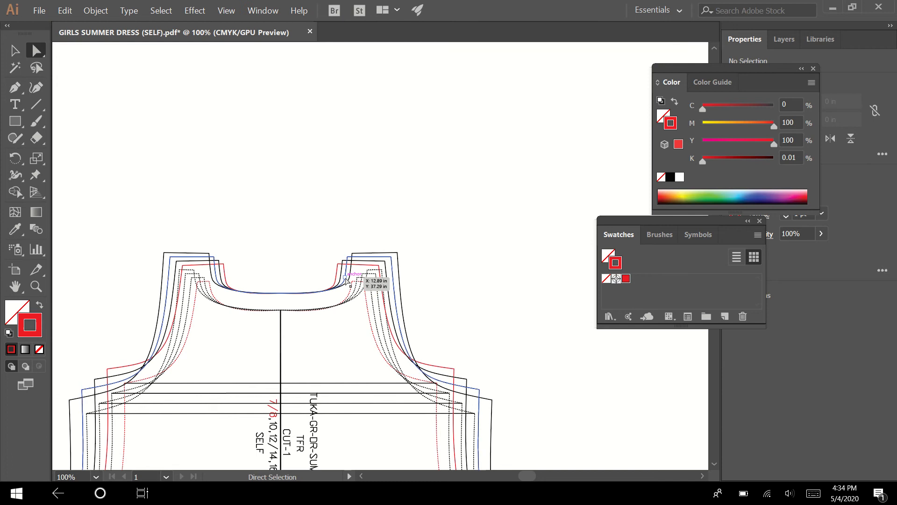
Step: Recolour the size 10 solid outline, its dotted inner line and the 10 label with an RGB orange stroke, FCBC2D
{"action": "left_click", "coordinate": [346, 279]}
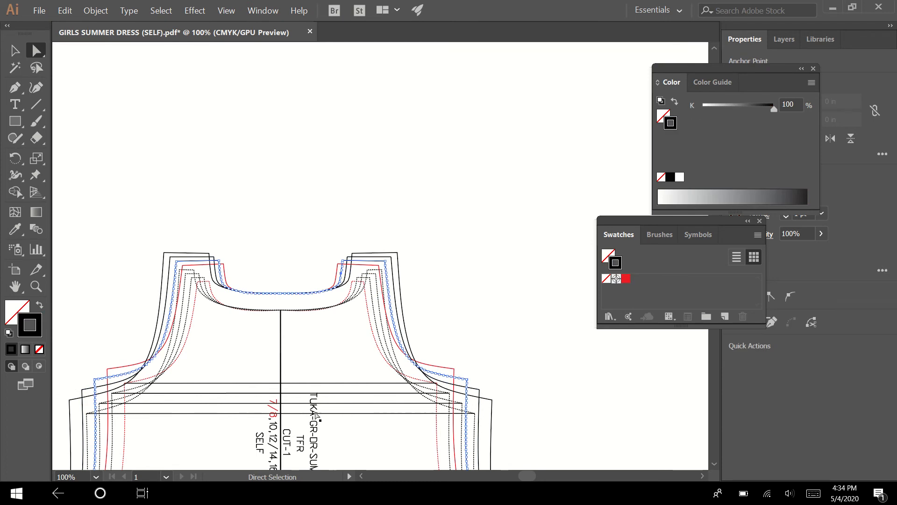
{"action": "scroll", "coordinate": [336, 394], "scroll_direction": "down", "scroll_amount": 1}
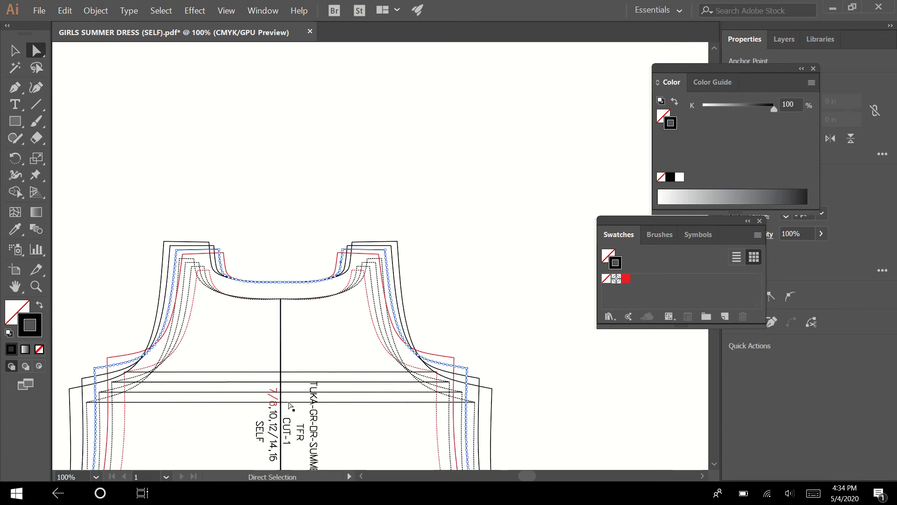
{"action": "left_click", "coordinate": [275, 415]}
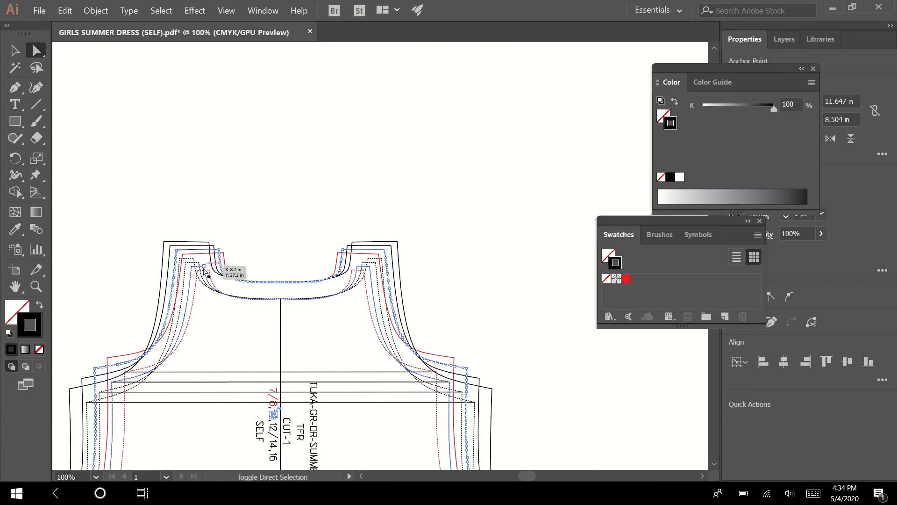
{"action": "left_click", "coordinate": [204, 266], "text": "shift"}
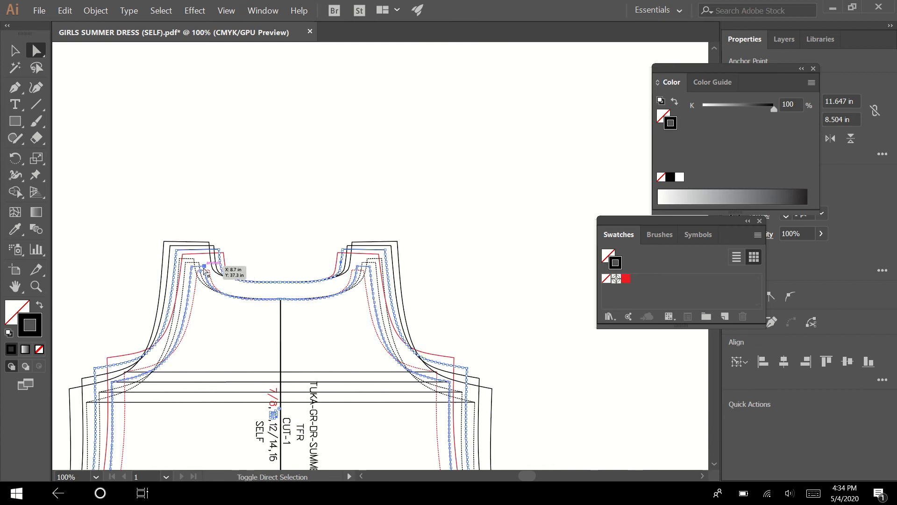
{"action": "double_click", "coordinate": [36, 334]}
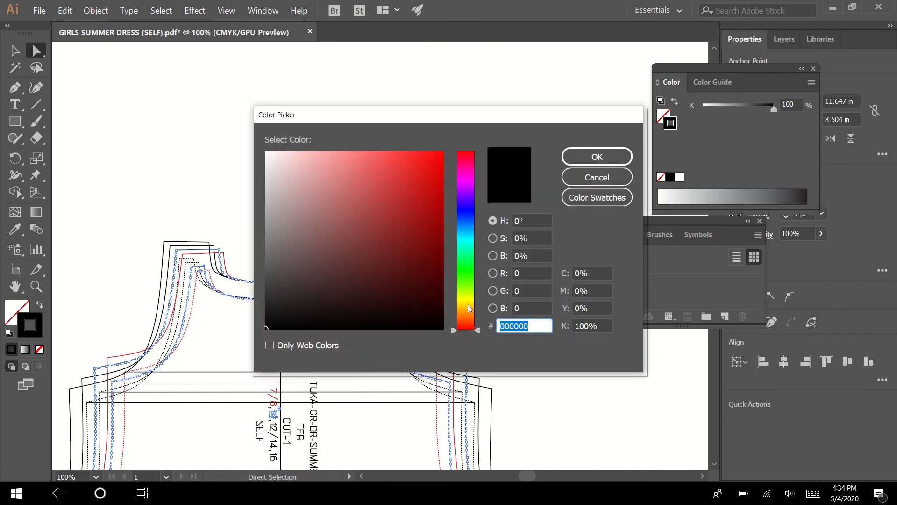
{"action": "left_click_drag", "start_coordinate": [469, 308], "coordinate": [469, 309]}
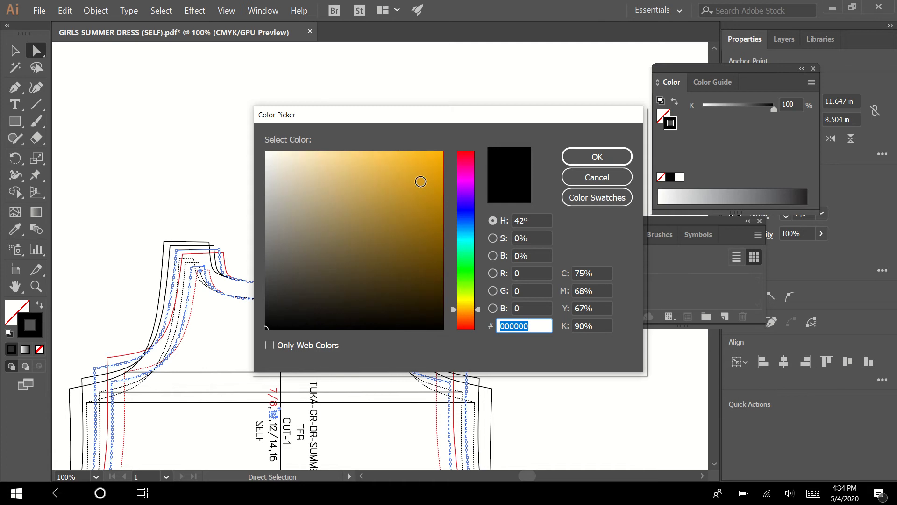
{"action": "left_click_drag", "start_coordinate": [420, 181], "coordinate": [413, 148]}
{"action": "left_click", "coordinate": [602, 164]}
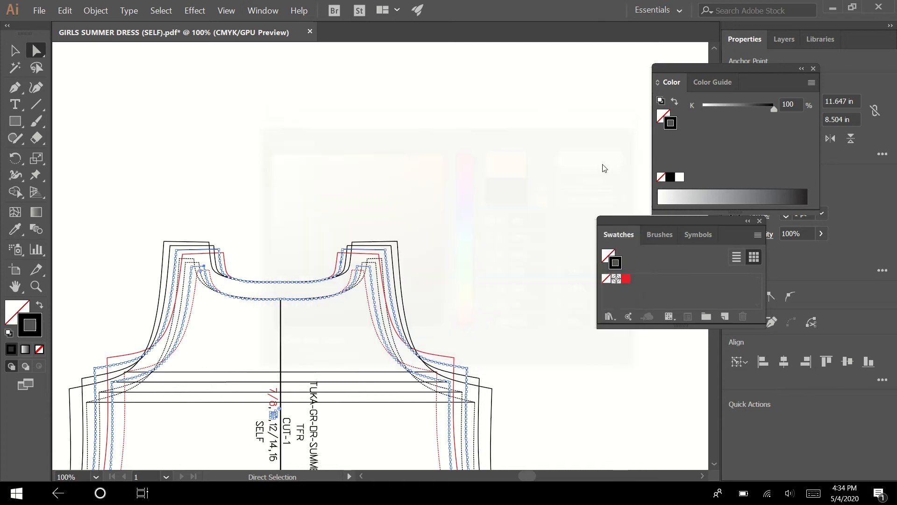
{"action": "left_click", "coordinate": [811, 83]}
{"action": "left_click", "coordinate": [755, 114]}
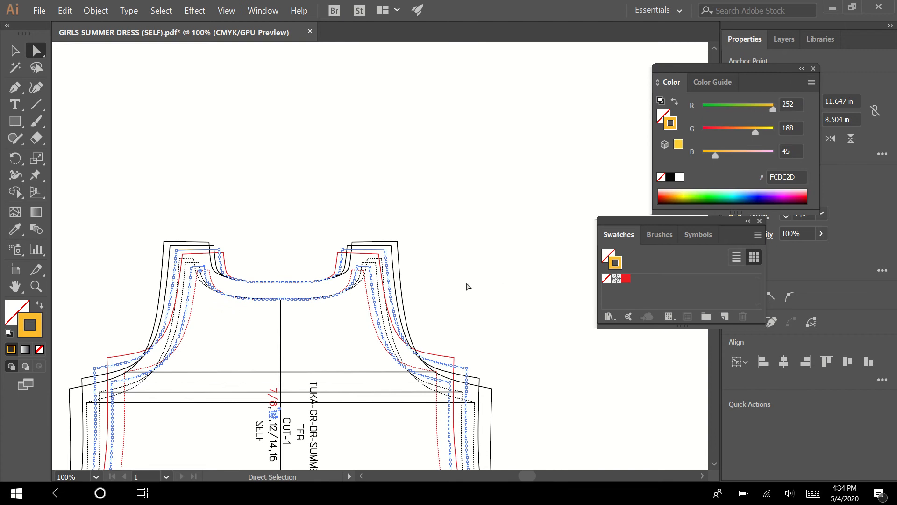
{"action": "left_click", "coordinate": [312, 244]}
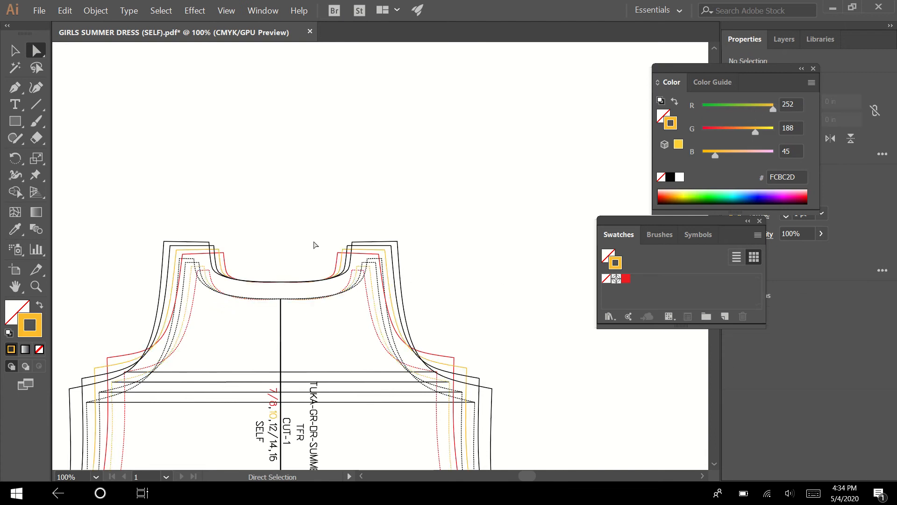
Step: Recolour the size 12/14 solid outline, its dotted inner line and the 12/14 label with an RGB yellow stroke, FFFF08
{"action": "left_click", "coordinate": [172, 258]}
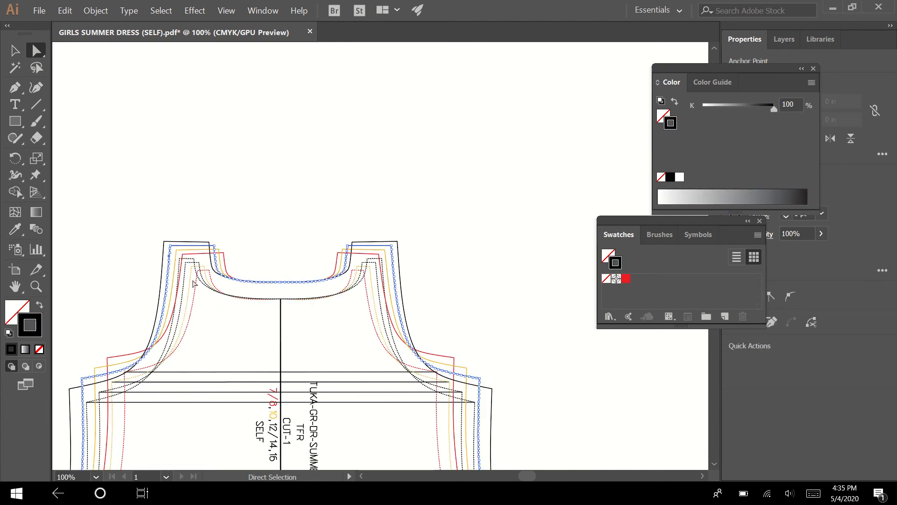
{"action": "left_click", "coordinate": [219, 287], "text": "shift"}
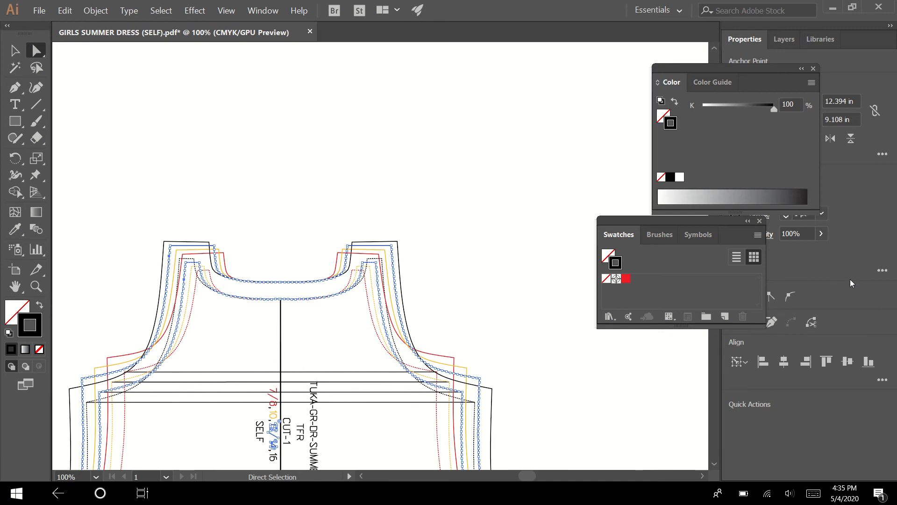
{"action": "double_click", "coordinate": [41, 335]}
{"action": "left_click_drag", "start_coordinate": [470, 309], "coordinate": [468, 300]}
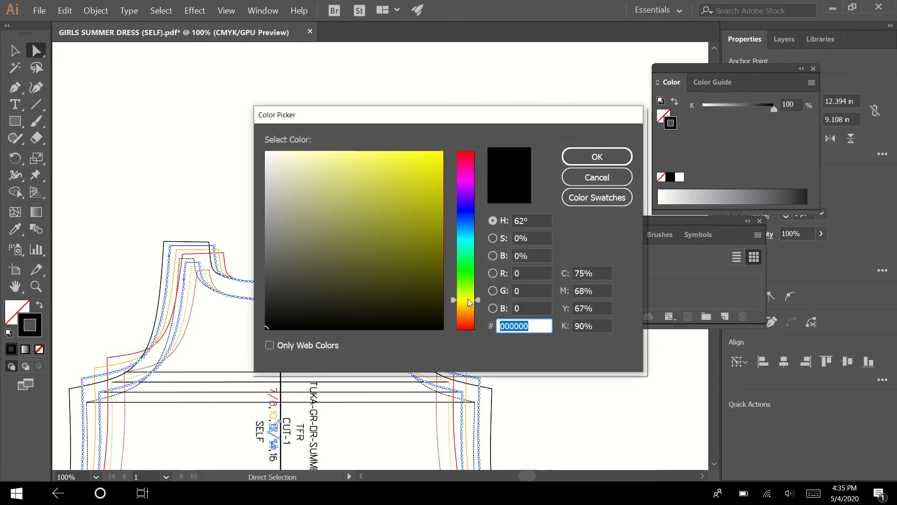
{"action": "left_click_drag", "start_coordinate": [437, 185], "coordinate": [437, 136]}
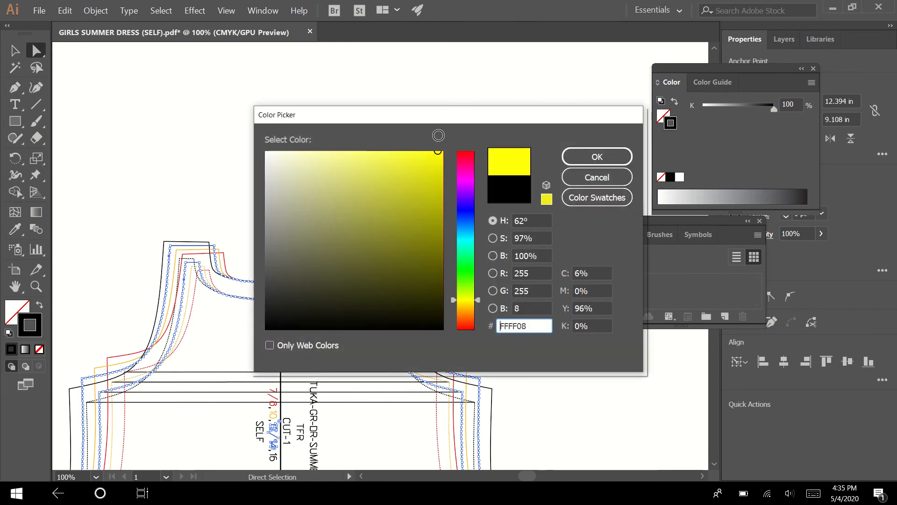
{"action": "left_click", "coordinate": [597, 156]}
{"action": "left_click", "coordinate": [811, 82]}
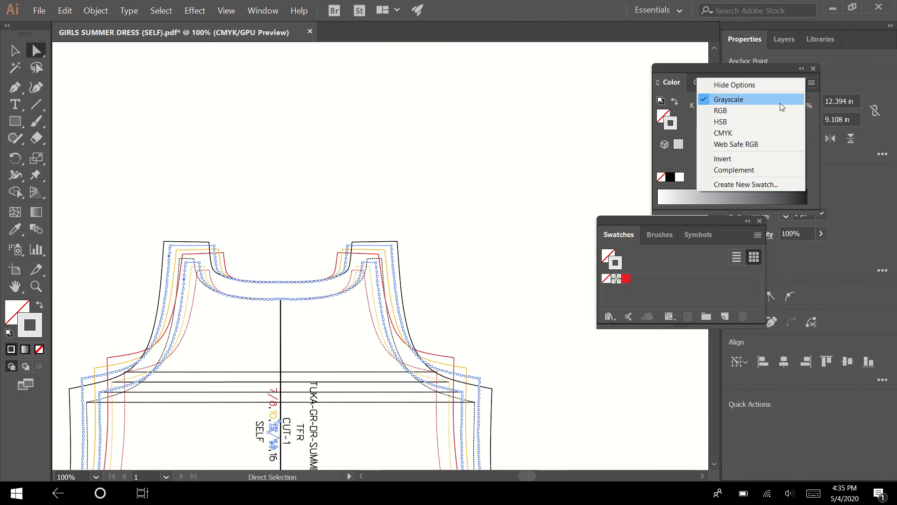
{"action": "left_click", "coordinate": [720, 110]}
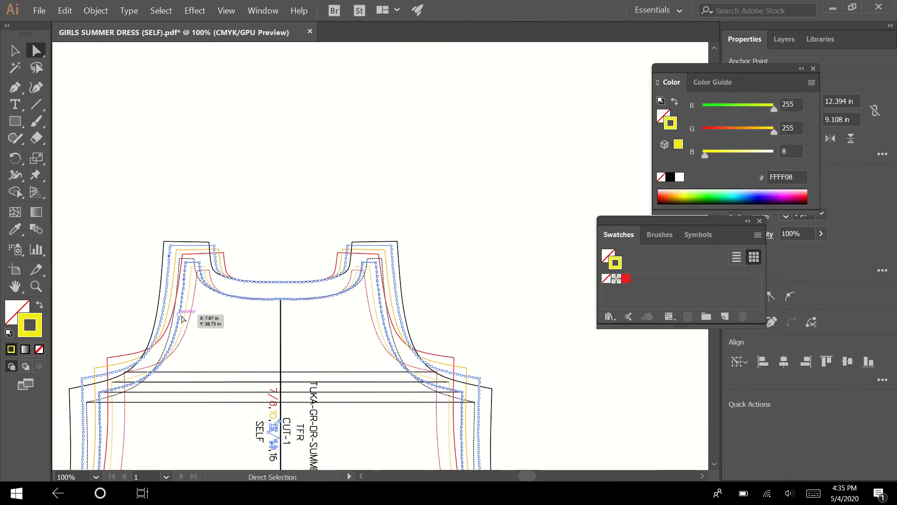
Step: Select the size 16 solid outline together with its dotted inner line and the 16 label
{"action": "left_click", "coordinate": [162, 265]}
{"action": "left_click", "coordinate": [185, 268], "text": "shift"}
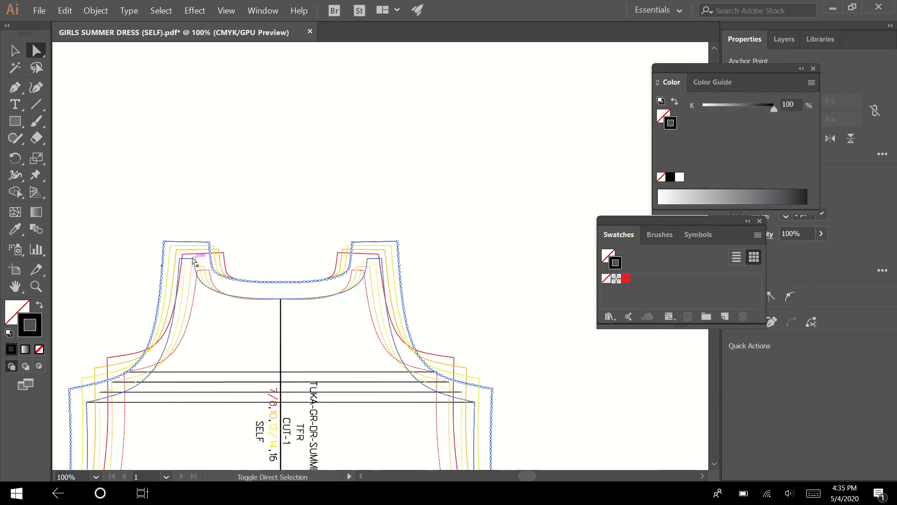
{"action": "left_click", "coordinate": [273, 452], "text": "shift"}
{"action": "left_click", "coordinate": [274, 459], "text": "shift"}
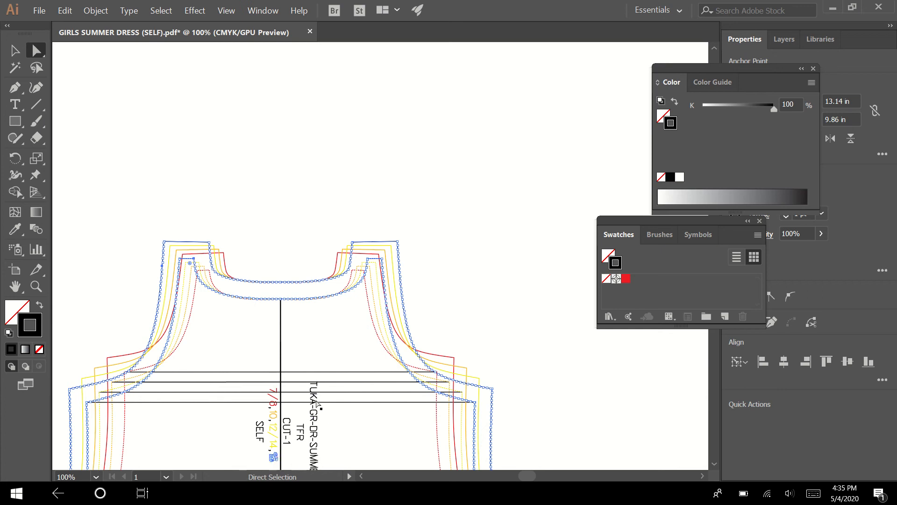
Step: Try a new Color Picker stroke colour on the selected size 16 lines and label, and undo it
{"action": "double_click", "coordinate": [35, 338]}
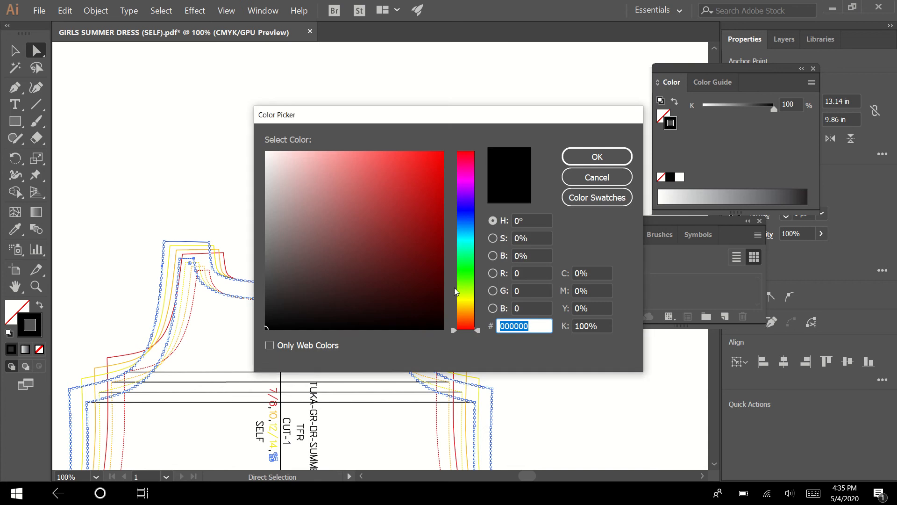
{"action": "mouse_move", "coordinate": [454, 288]}
{"action": "left_mouse_down"}
{"action": "mouse_move", "coordinate": [468, 253]}
{"action": "mouse_move", "coordinate": [467, 264]}
{"action": "mouse_move", "coordinate": [419, 256]}
{"action": "mouse_move", "coordinate": [420, 228]}
{"action": "left_mouse_up"}
{"action": "left_click", "coordinate": [597, 156]}
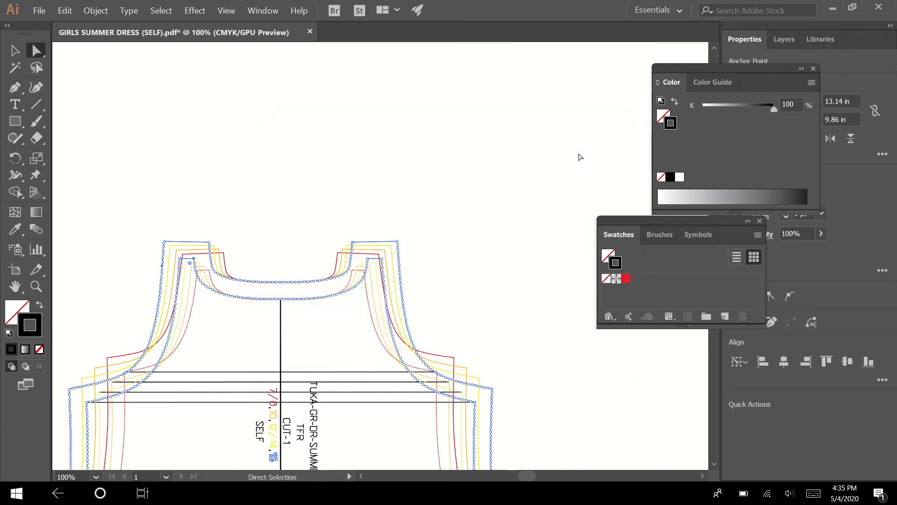
{"action": "left_click", "coordinate": [494, 265]}
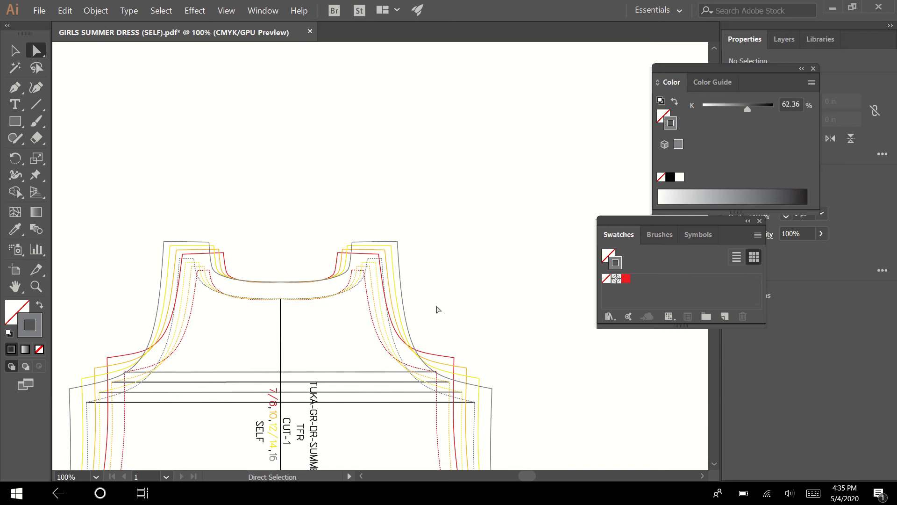
{"action": "key", "text": "ctrl+z"}
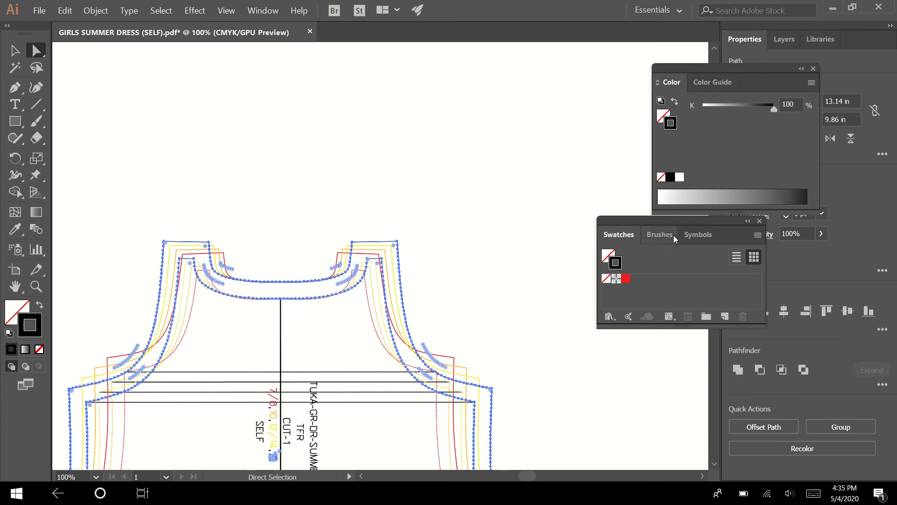
Step: Switch the selected size 16 lines and label to RGB colour and give them a green stroke, 16C13A
{"action": "left_click", "coordinate": [811, 83]}
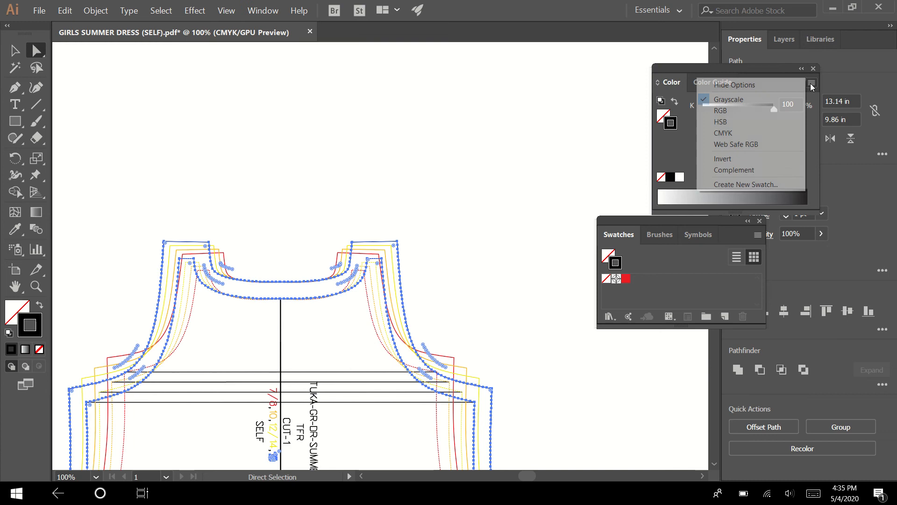
{"action": "left_click", "coordinate": [762, 110]}
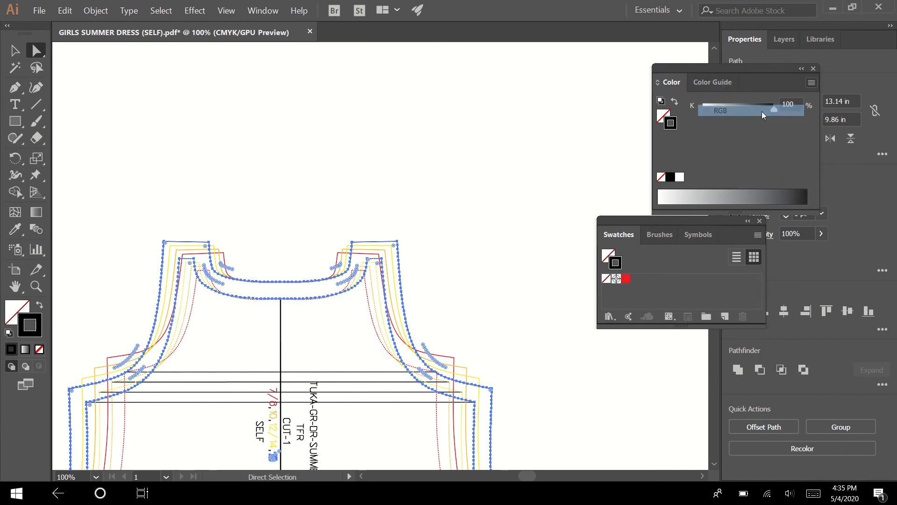
{"action": "double_click", "coordinate": [29, 332]}
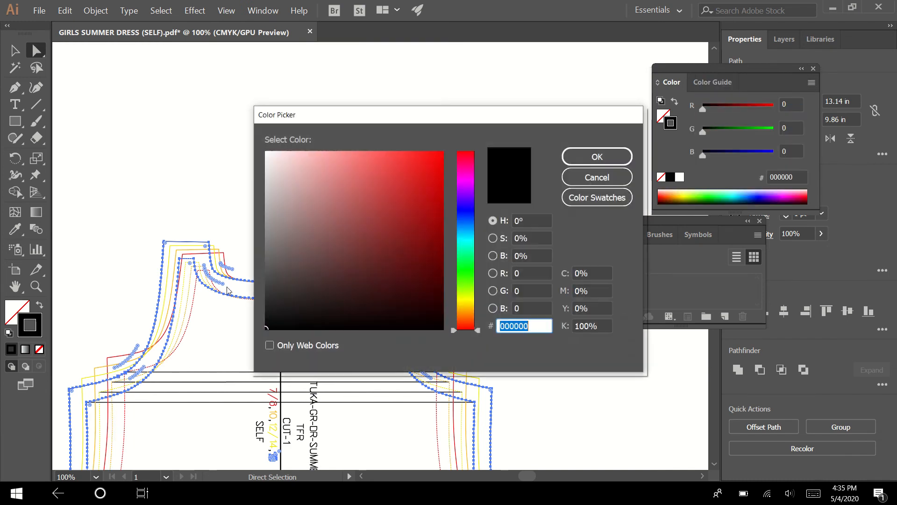
{"action": "left_click", "coordinate": [465, 264]}
{"action": "left_click_drag", "start_coordinate": [433, 221], "coordinate": [422, 194]}
{"action": "key", "text": "Return"}
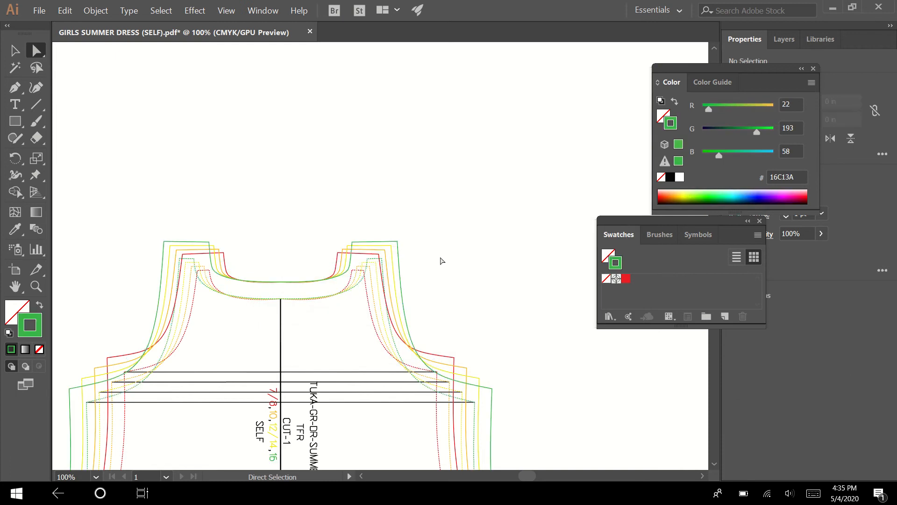
Step: Delete the four black horizontal lines running across the bodice below the armholes
{"action": "scroll", "coordinate": [442, 267], "scroll_direction": "down", "scroll_amount": 4}
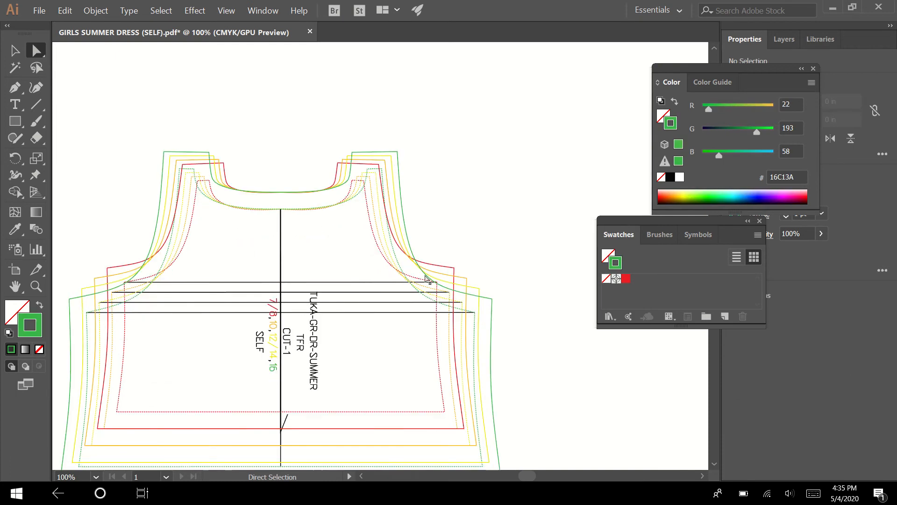
{"action": "scroll", "coordinate": [250, 360], "scroll_direction": "down", "scroll_amount": 2}
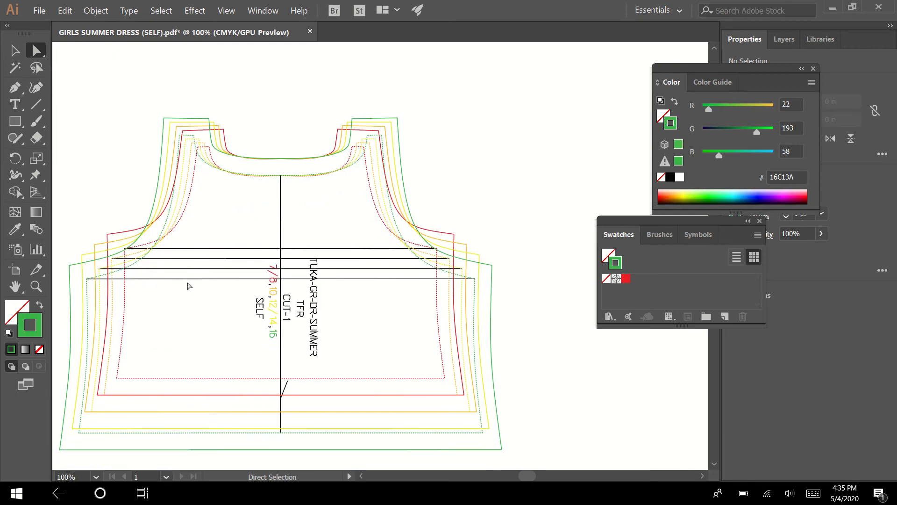
{"action": "left_click", "coordinate": [187, 279]}
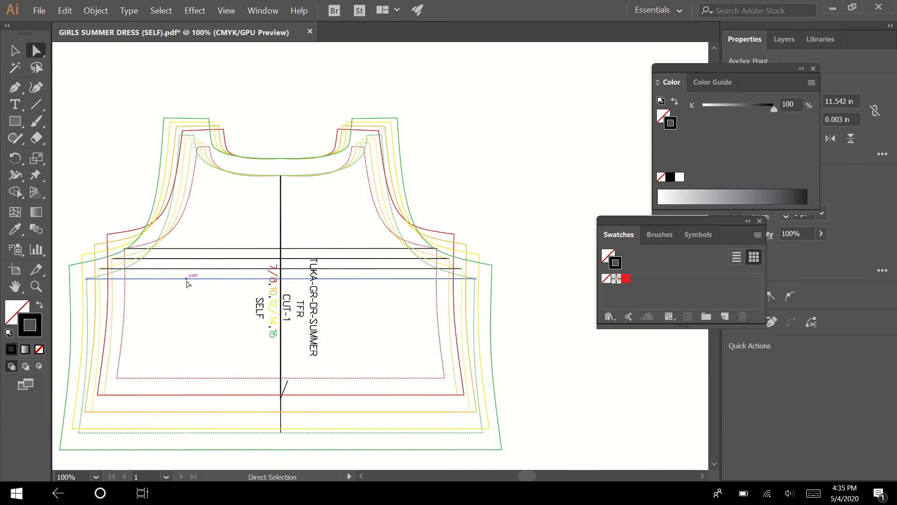
{"action": "key", "text": "i"}
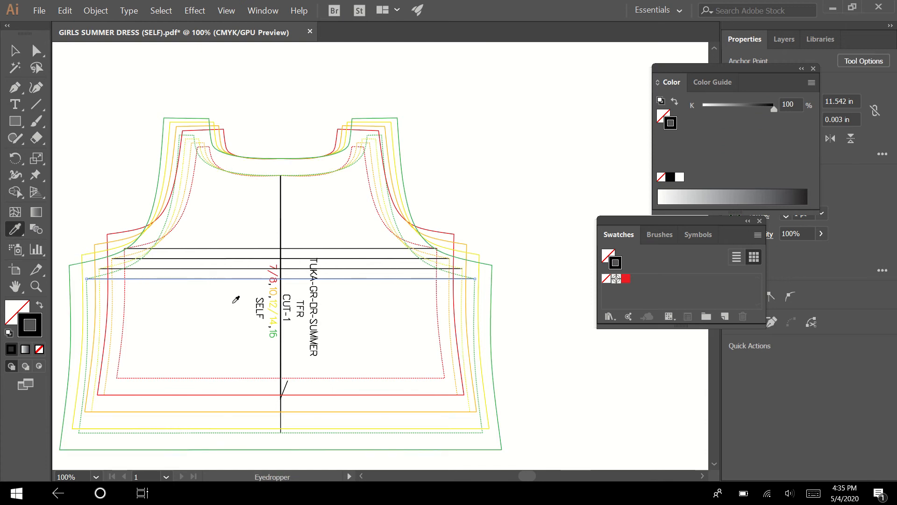
{"action": "left_click", "coordinate": [236, 303]}
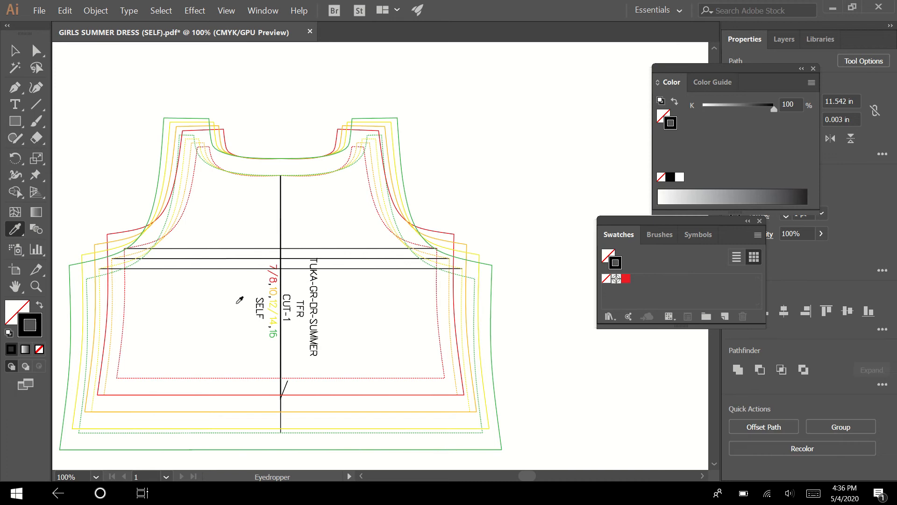
{"action": "key", "text": "Delete"}
{"action": "key", "text": "a"}
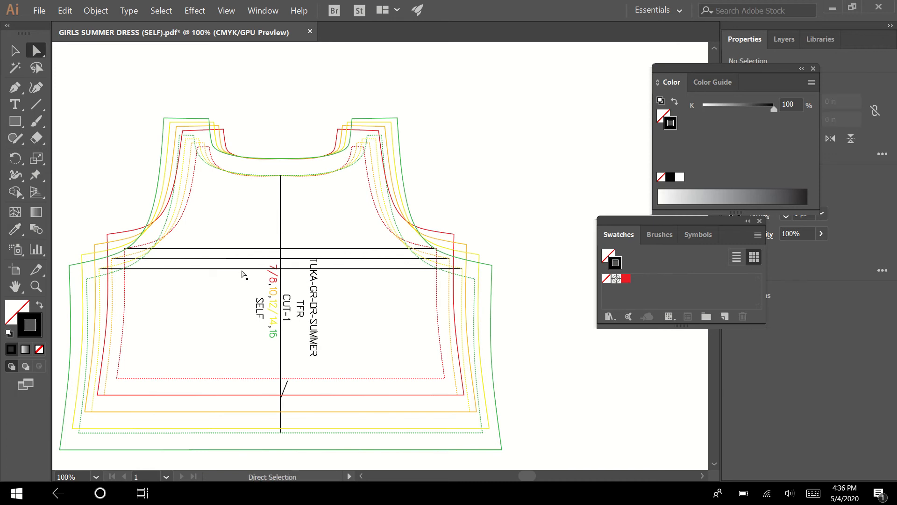
{"action": "left_click", "coordinate": [242, 269]}
{"action": "key", "text": "Delete"}
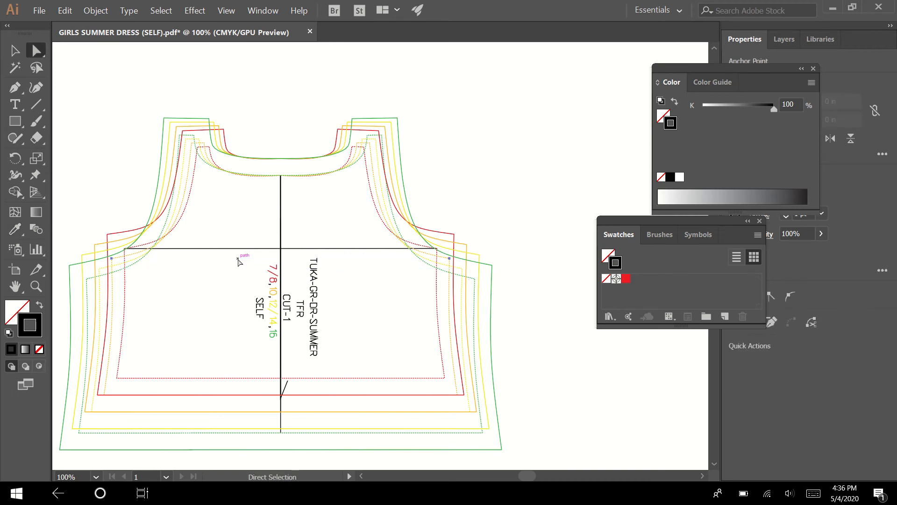
{"action": "left_click", "coordinate": [242, 249]}
{"action": "key", "text": "Delete"}
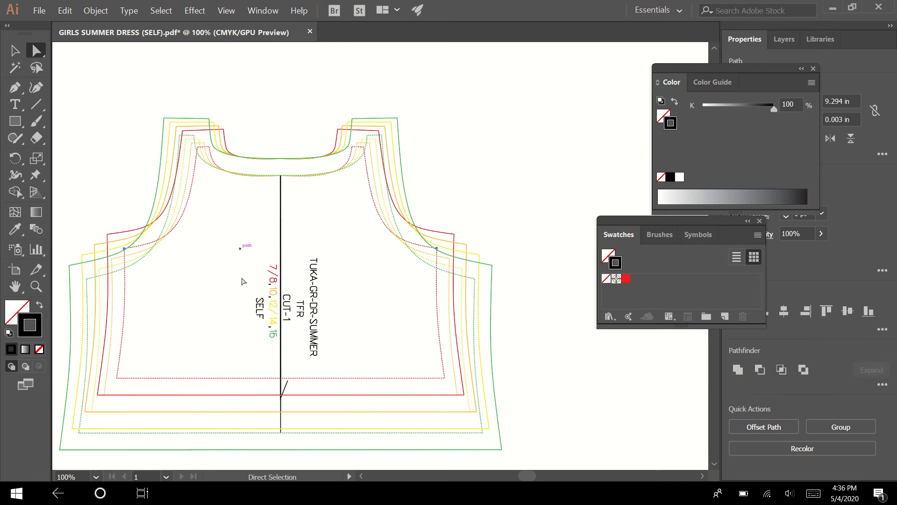
Step: Move the half-arrow grainline off the bodice's vertical centre line and delete it
{"action": "left_click", "coordinate": [285, 386]}
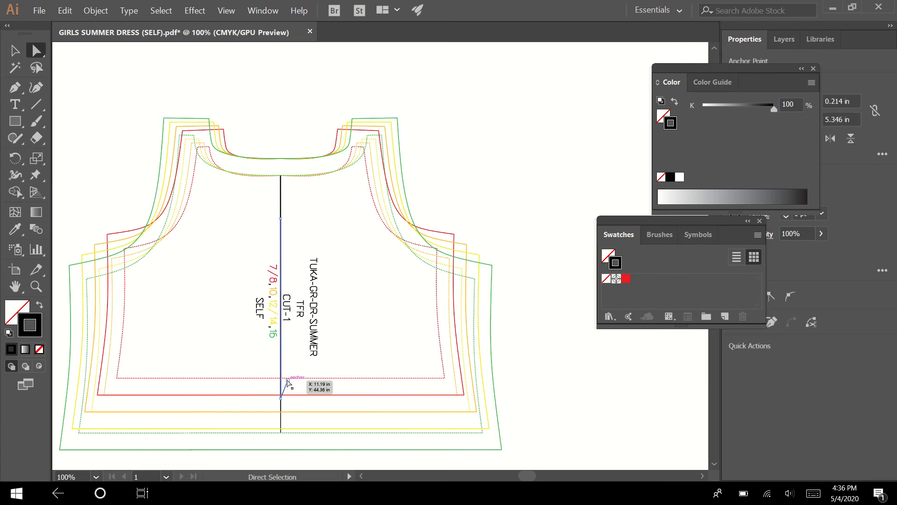
{"action": "key", "text": "v"}
{"action": "left_click_drag", "start_coordinate": [282, 377], "coordinate": [215, 353]}
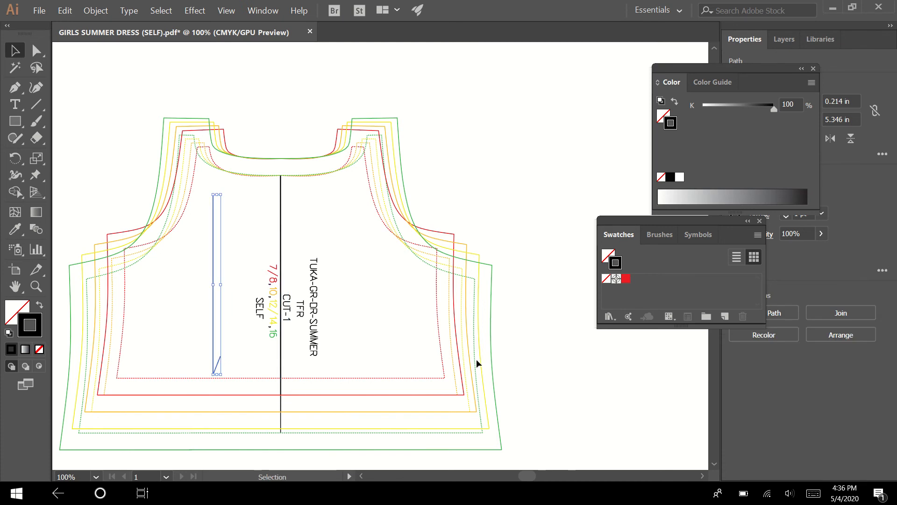
{"action": "left_click", "coordinate": [208, 337]}
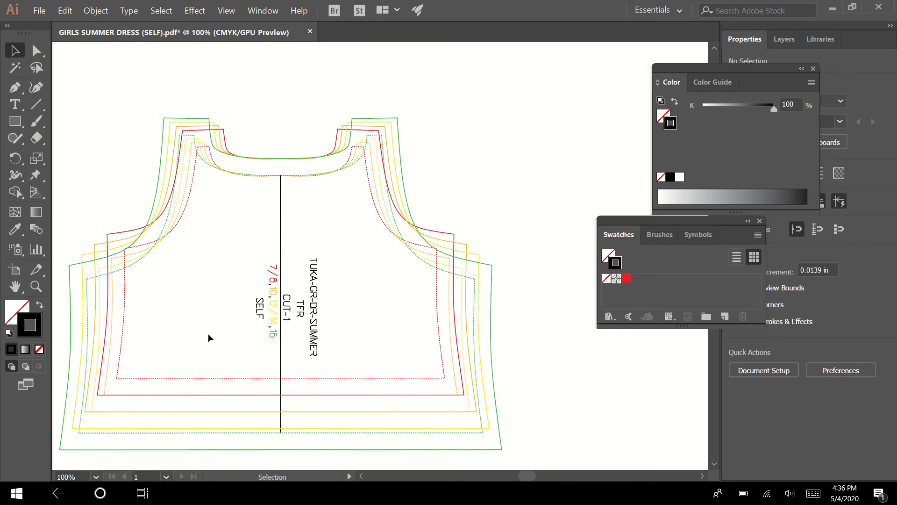
Step: Draw a straight vertical line with the Pen tool between the left armhole and the centre line, and end the path
{"action": "key", "text": "p"}
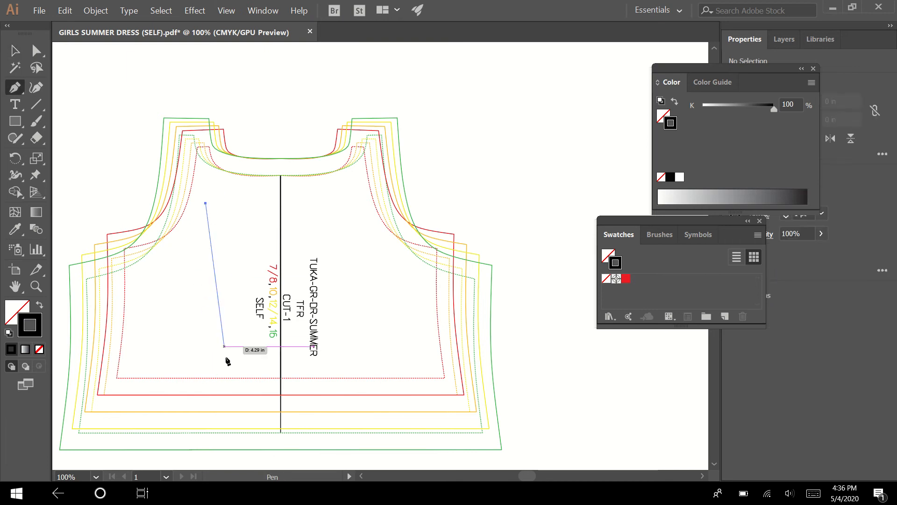
{"action": "left_click", "coordinate": [206, 337]}
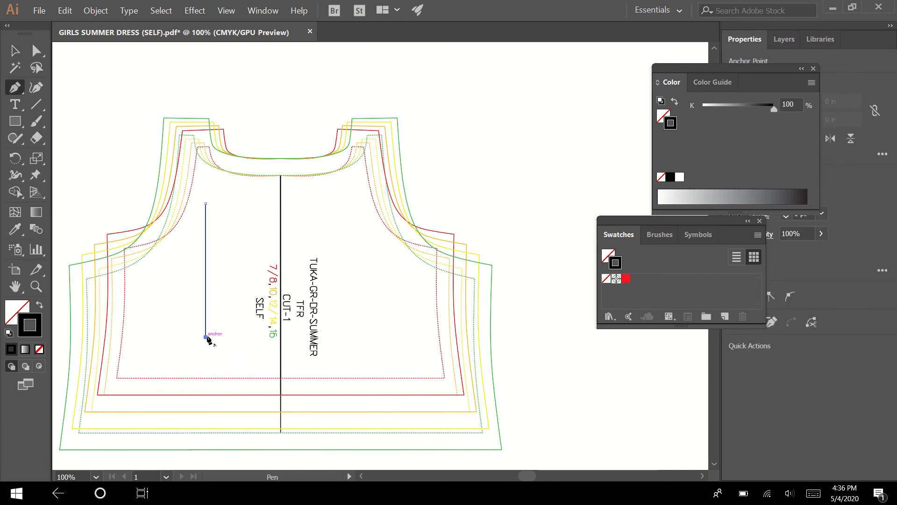
{"action": "right_click", "coordinate": [259, 354]}
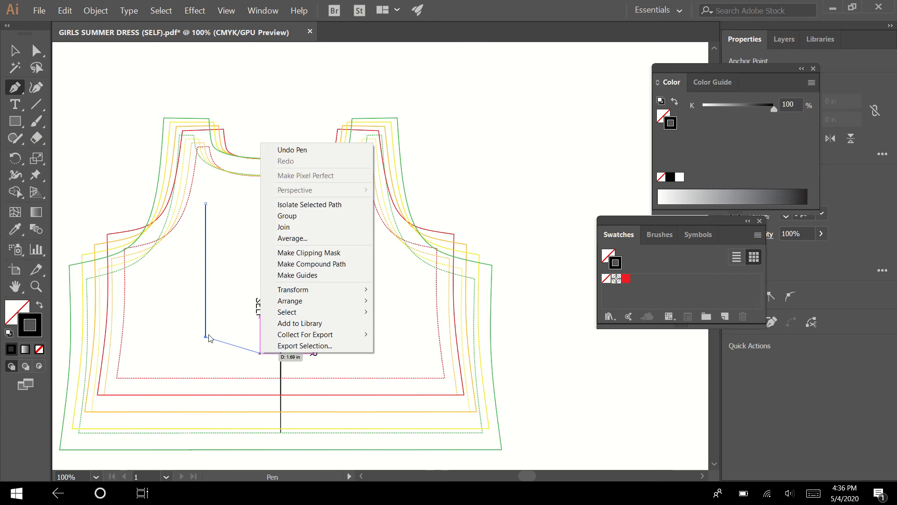
{"action": "left_click", "coordinate": [38, 52]}
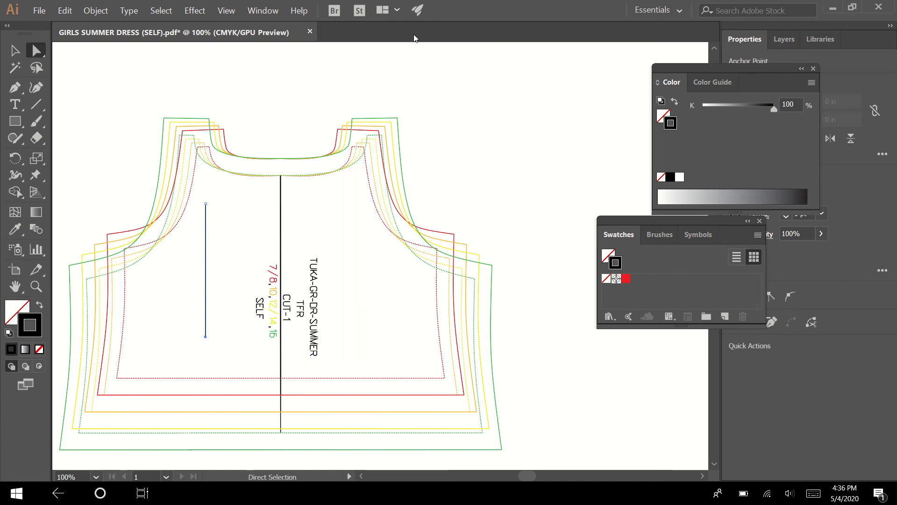
Step: Show the Stroke panel with all its options and reposition it so that the arrowhead settings are accessible
{"action": "left_click", "coordinate": [254, 8]}
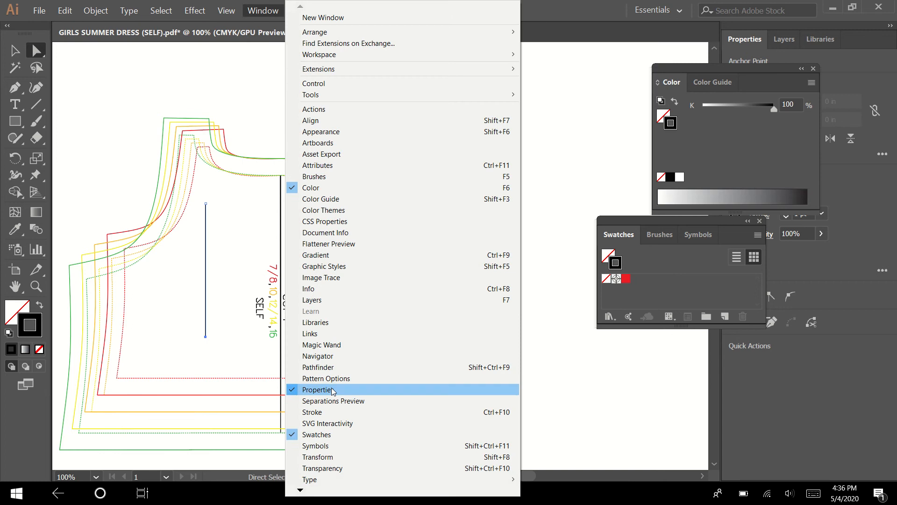
{"action": "left_click", "coordinate": [312, 411]}
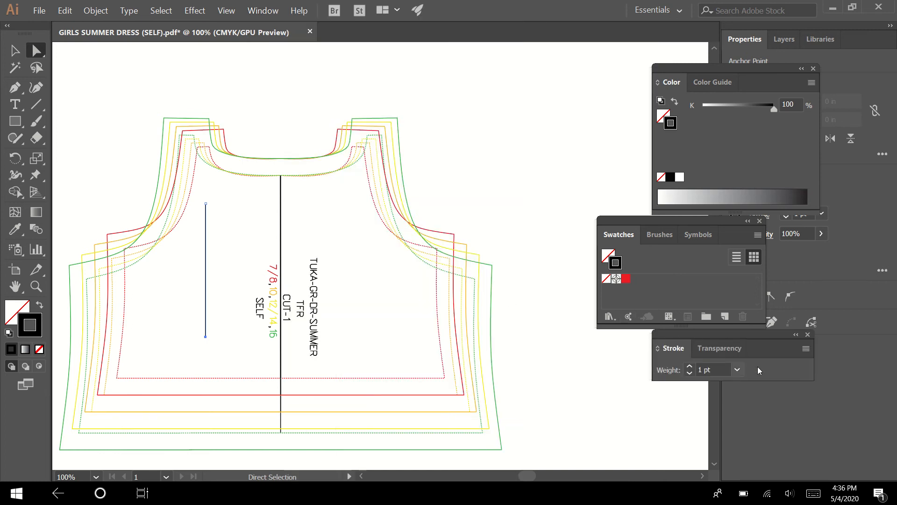
{"action": "left_click", "coordinate": [805, 349]}
{"action": "left_click", "coordinate": [776, 351]}
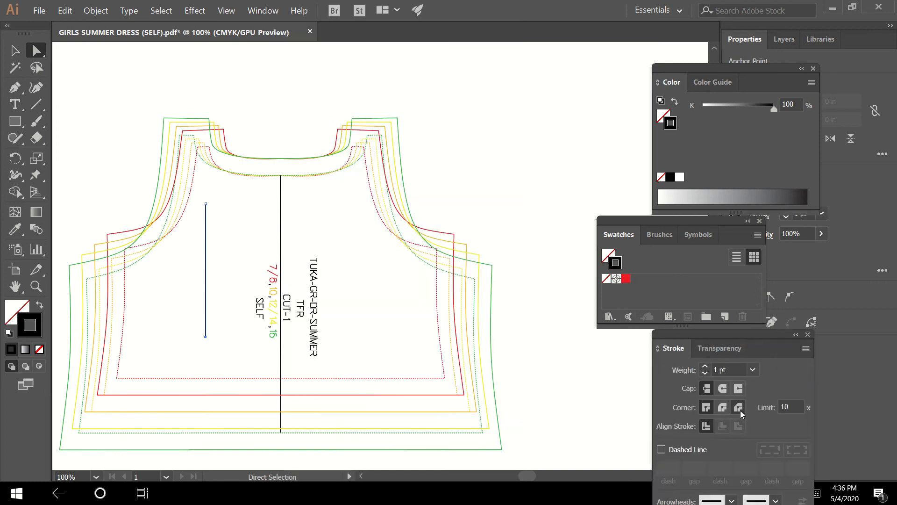
{"action": "left_click_drag", "start_coordinate": [722, 332], "coordinate": [708, 233]}
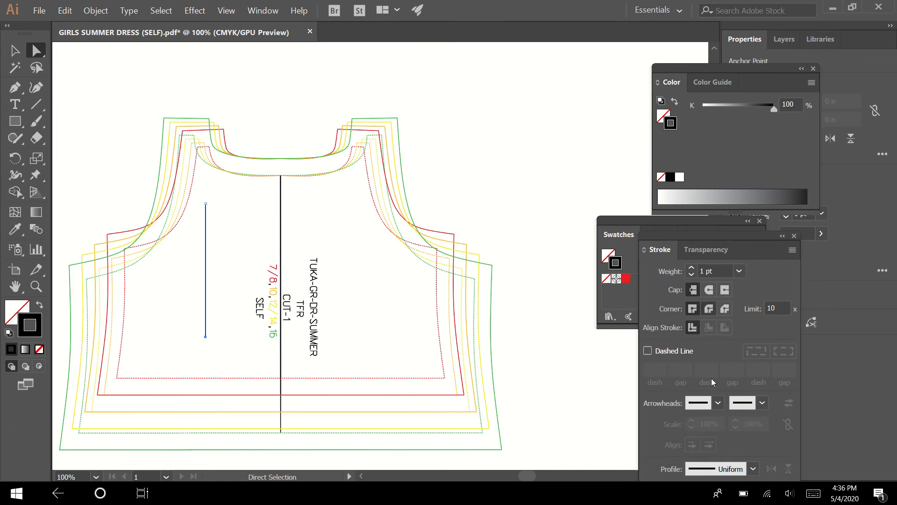
Step: Add Arrow 1 arrowheads to both ends of the new vertical line and deselect it
{"action": "left_click", "coordinate": [720, 405]}
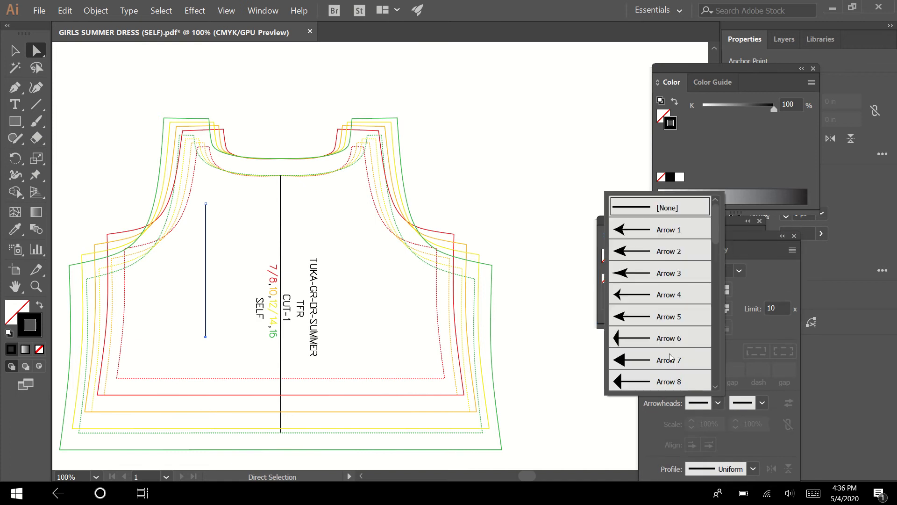
{"action": "left_click", "coordinate": [650, 232]}
{"action": "left_click", "coordinate": [762, 403]}
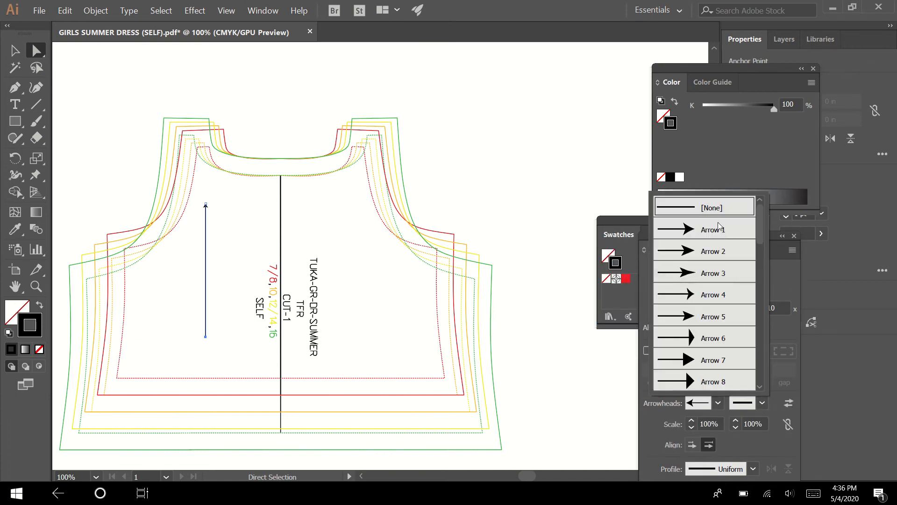
{"action": "left_click", "coordinate": [673, 226]}
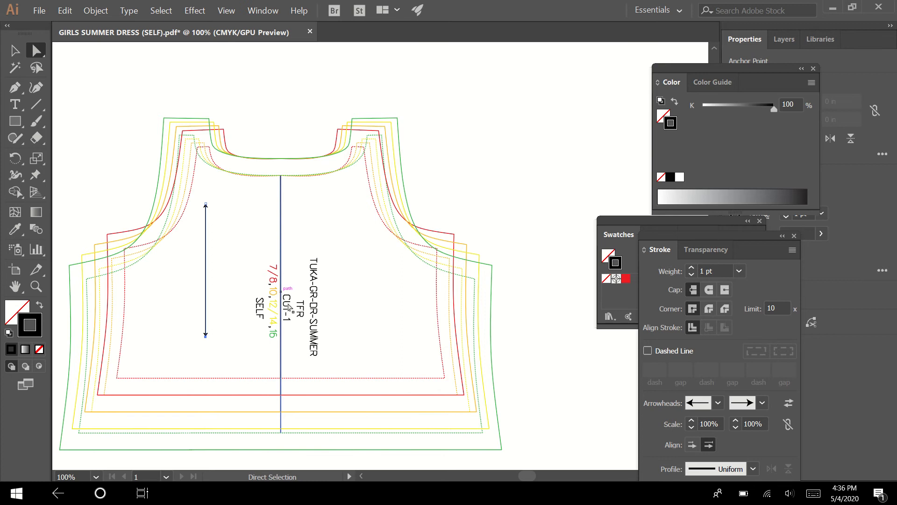
{"action": "left_click", "coordinate": [221, 282]}
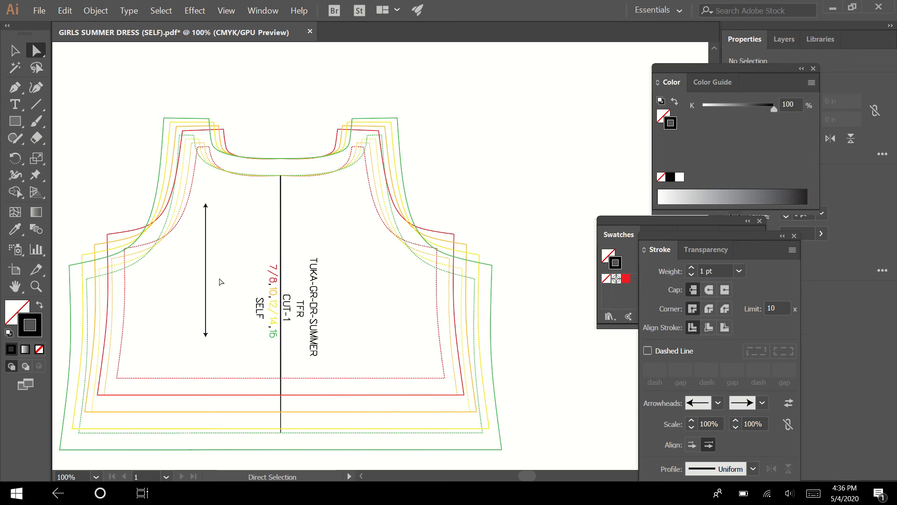
Step: Add the point text "Grainline" between the double-headed arrow and the centre line
{"action": "key", "text": "t"}
{"action": "left_click", "coordinate": [227, 241]}
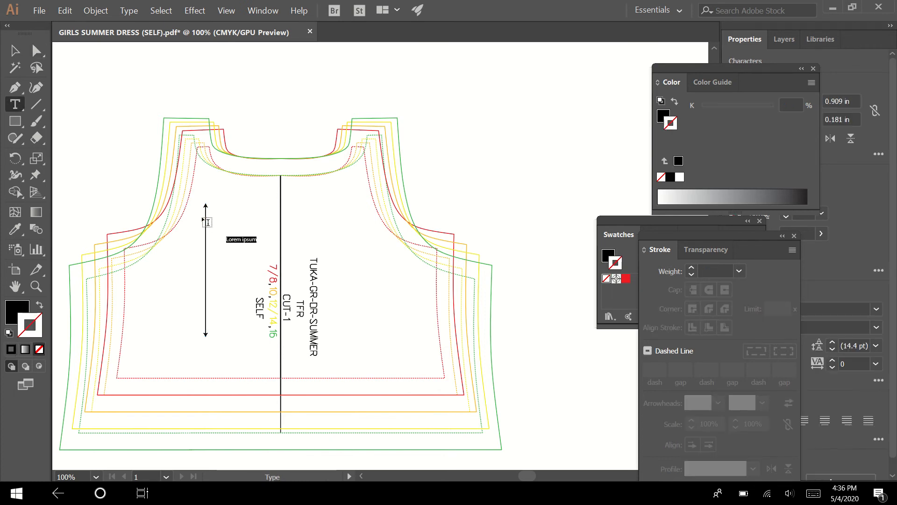
{"action": "type", "text": "q"}
{"action": "key", "text": "Escape"}
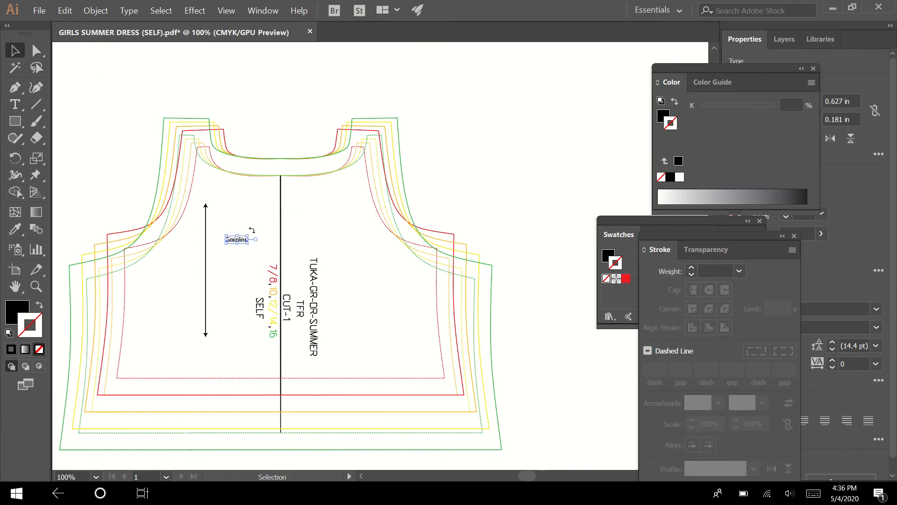
Step: Rotate the "Grainline" text to read vertically, enlarge it and place it right beside the double-headed arrow
{"action": "left_click_drag", "start_coordinate": [251, 229], "coordinate": [216, 268]}
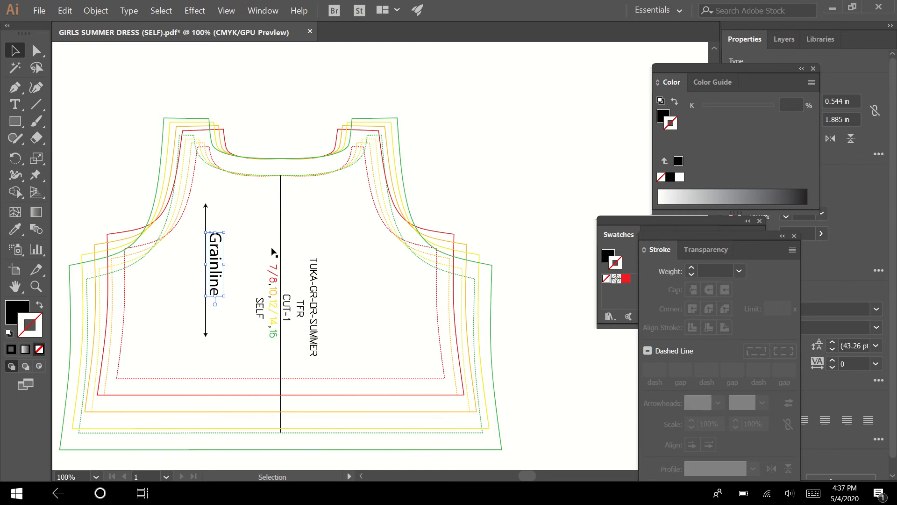
Step: Delete all the overlapping vertical centre lines running from the neckline to the hem of the bodice
{"action": "left_click", "coordinate": [281, 236]}
{"action": "key", "text": "Delete"}
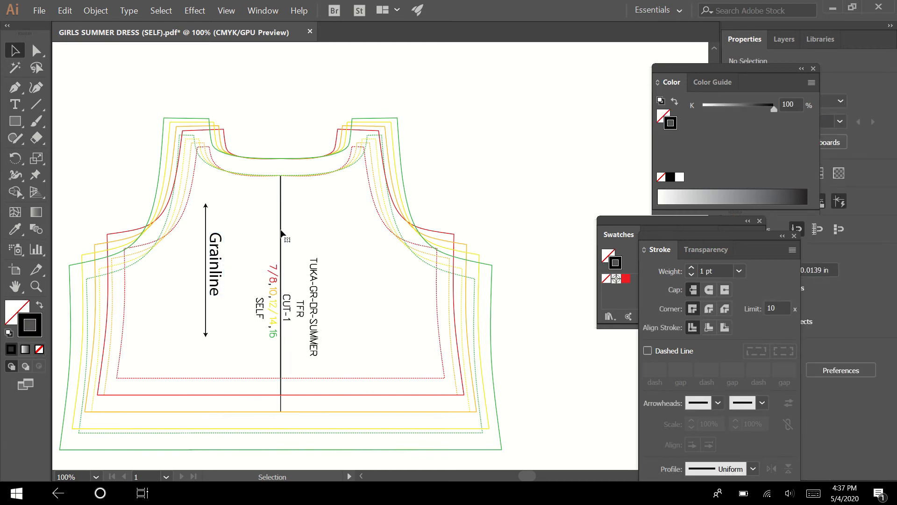
{"action": "left_click", "coordinate": [280, 231]}
{"action": "key", "text": "Delete"}
{"action": "left_click", "coordinate": [281, 233]}
{"action": "key", "text": "Delete"}
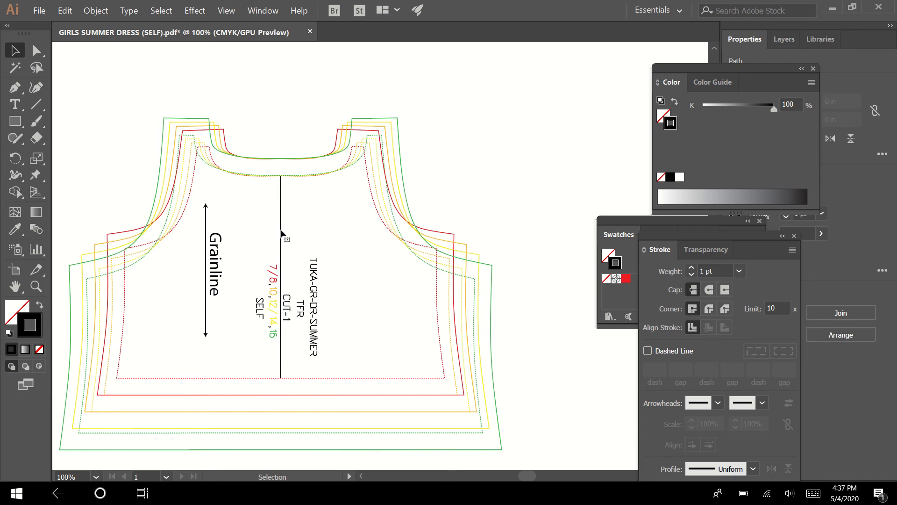
{"action": "left_click", "coordinate": [280, 230]}
{"action": "key", "text": "Delete"}
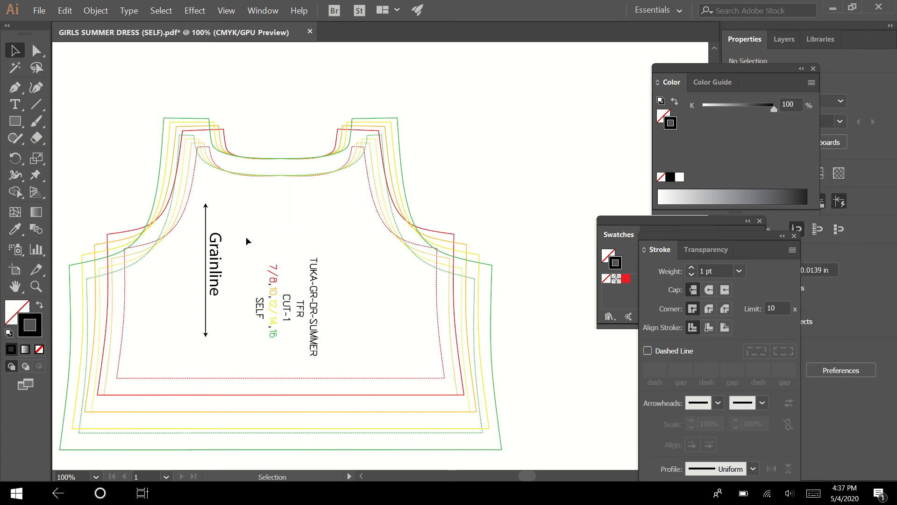
Step: Rotate the pattern information text block to read horizontally, move it up below the neckline and deselect it
{"action": "left_click_drag", "start_coordinate": [242, 233], "coordinate": [349, 361]}
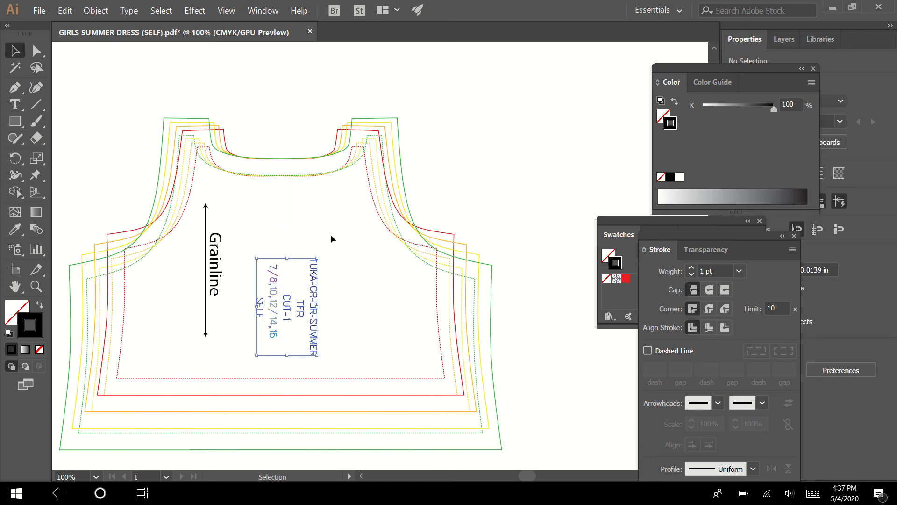
{"action": "left_click_drag", "start_coordinate": [320, 252], "coordinate": [229, 255]}
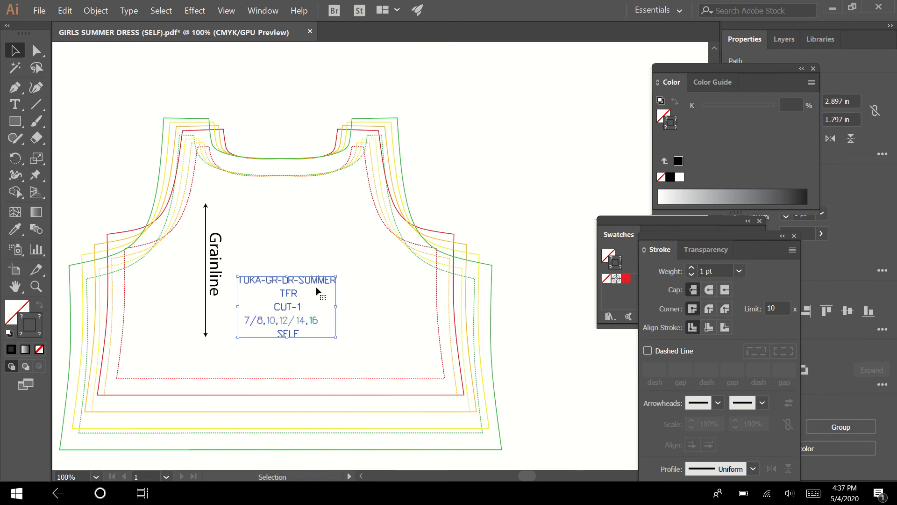
{"action": "left_click_drag", "start_coordinate": [315, 279], "coordinate": [321, 209]}
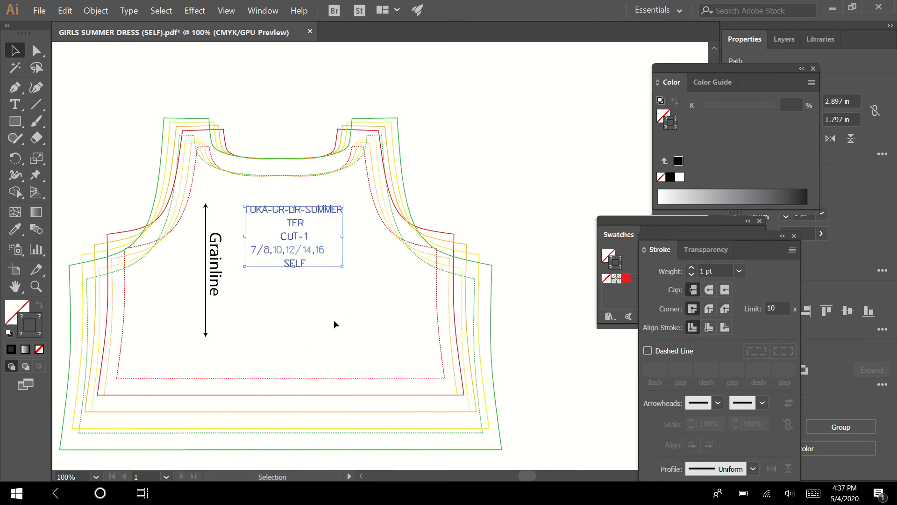
{"action": "left_click", "coordinate": [334, 319]}
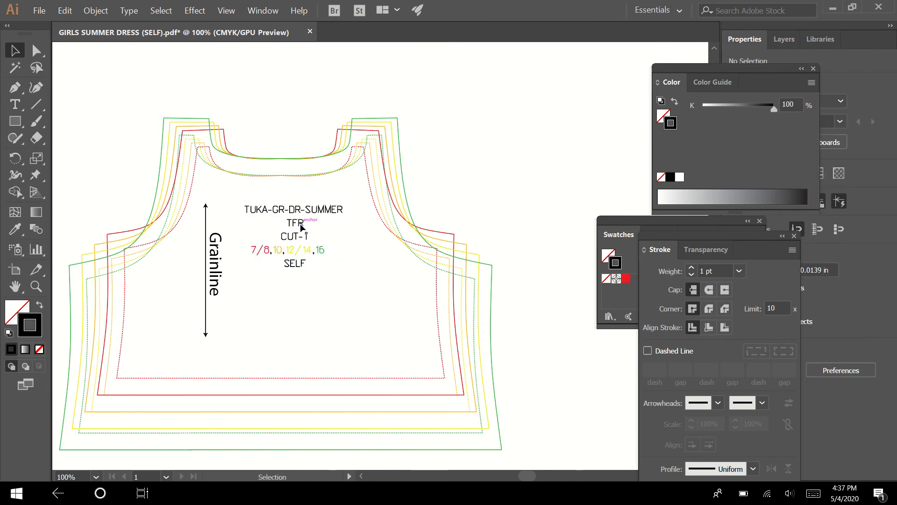
Step: Delete the "TUKA-GR-DR-SUMMER" and "TFR" lines from the pattern information block
{"action": "left_click", "coordinate": [301, 223]}
{"action": "left_click", "coordinate": [320, 245]}
{"action": "key", "text": "a"}
{"action": "left_click_drag", "start_coordinate": [234, 198], "coordinate": [363, 228]}
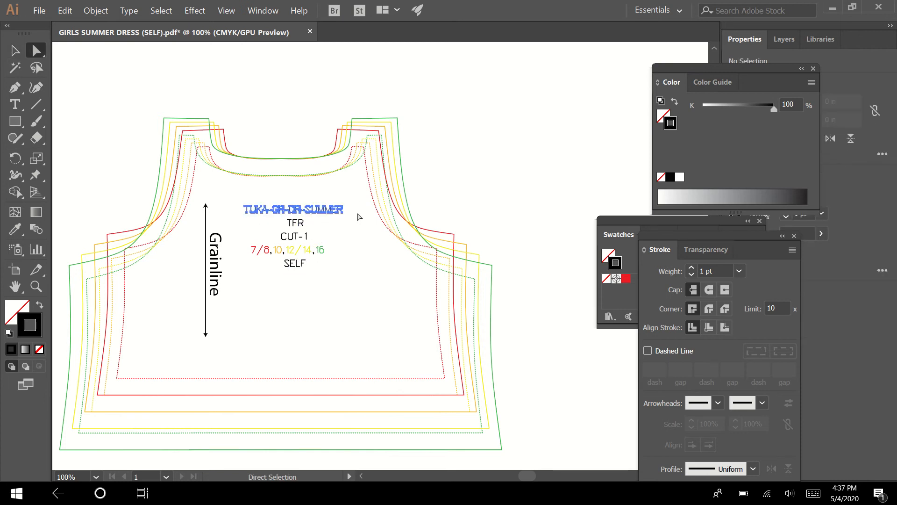
{"action": "key", "text": "Delete"}
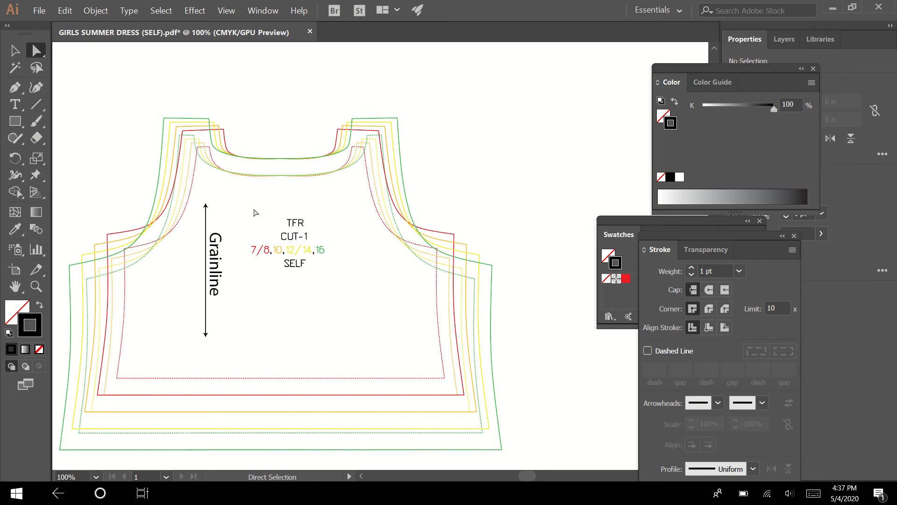
{"action": "left_click_drag", "start_coordinate": [253, 209], "coordinate": [337, 231]}
{"action": "key", "text": "Delete"}
Step: Add the point text "Style Name" above "CUT-1", then enlarge it and centre it over the remaining information lines
{"action": "key", "text": "t"}
{"action": "left_click", "coordinate": [270, 218]}
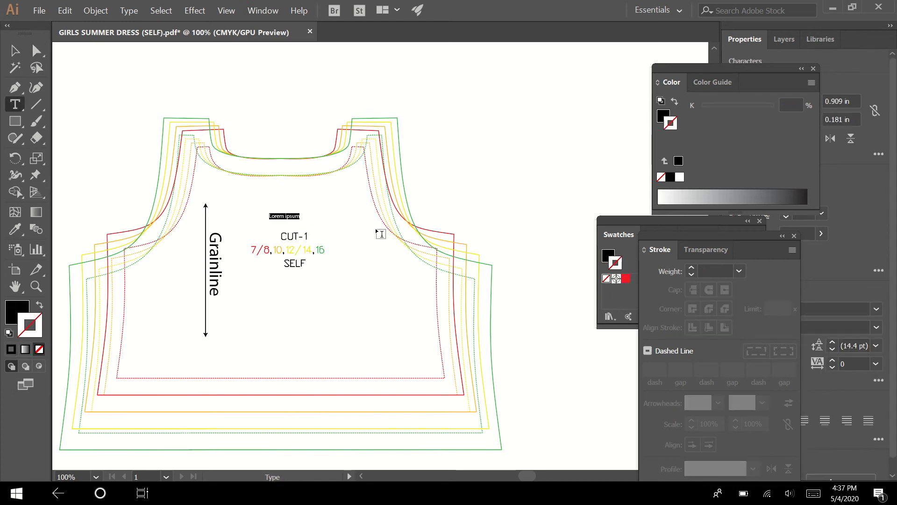
{"action": "type", "text": "Style Name"}
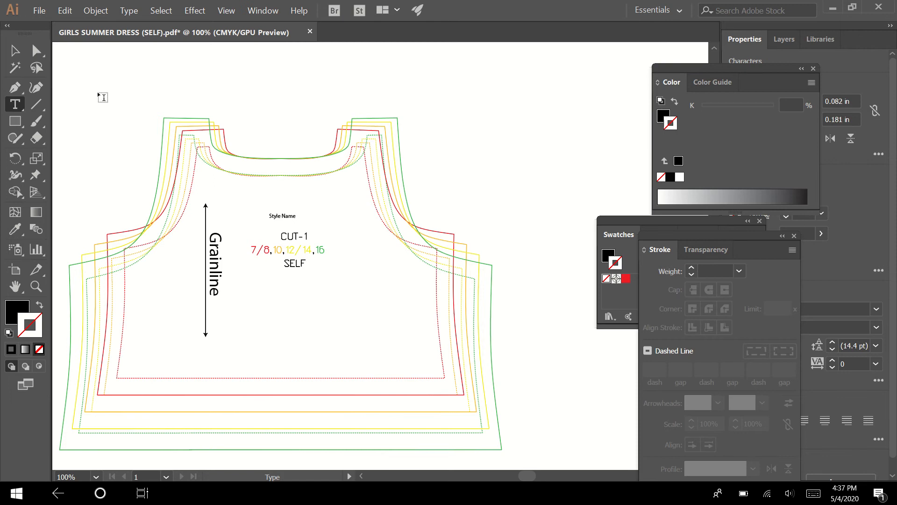
{"action": "key", "text": "Escape"}
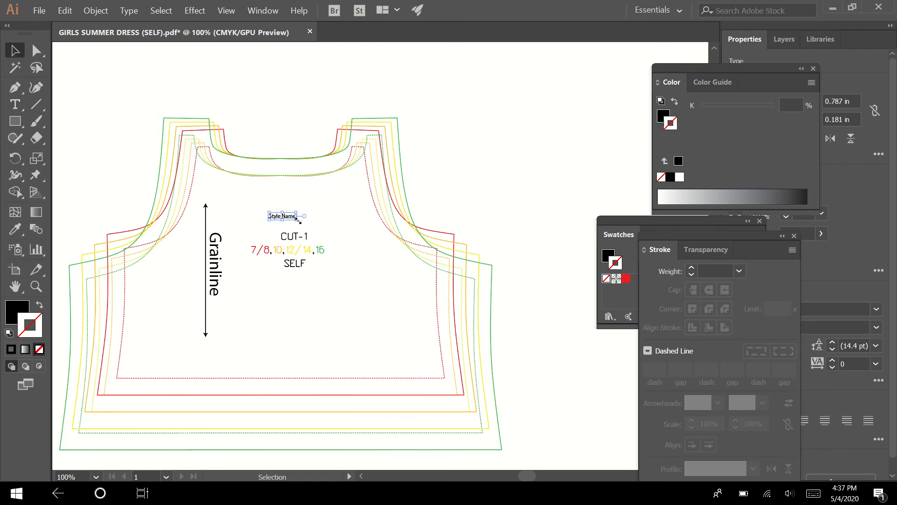
{"action": "left_click_drag", "start_coordinate": [299, 220], "coordinate": [358, 237]}
{"action": "left_click_drag", "start_coordinate": [336, 225], "coordinate": [317, 228]}
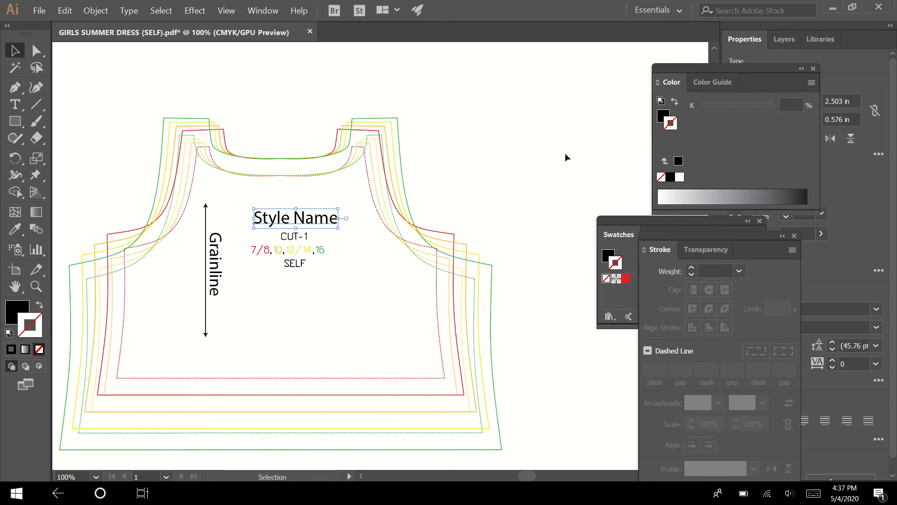
Step: Set the print options to Letter media with Tile Full Pages scaling without printing, and show the print tiling on the artboard
{"action": "key", "text": "ctrl+minus"}
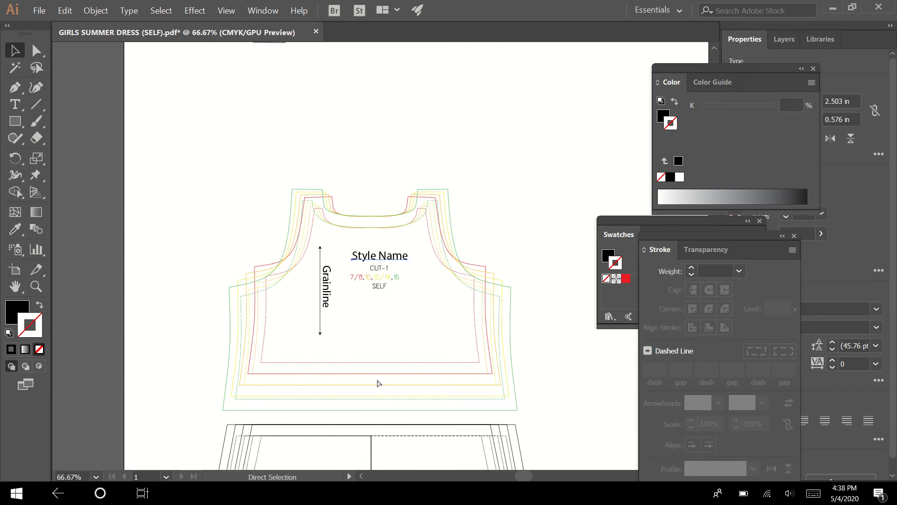
{"action": "key", "text": "ctrl+minus"}
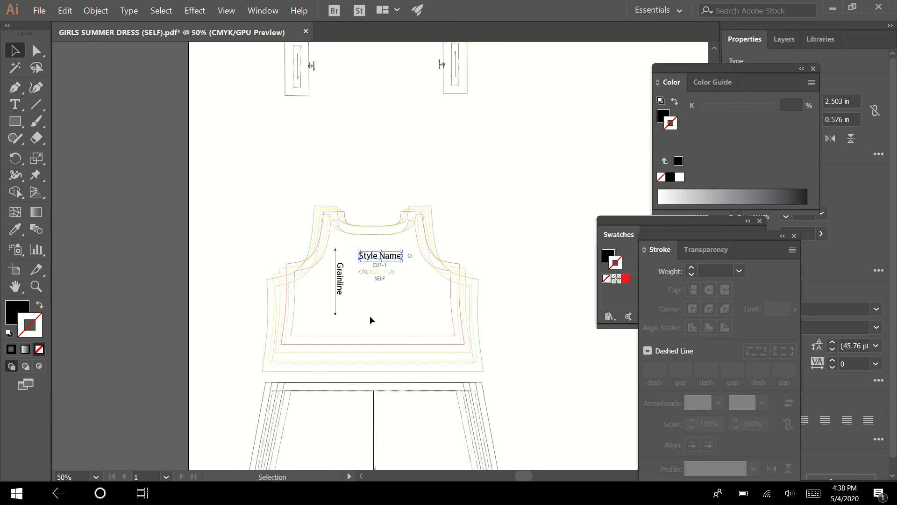
{"action": "left_click", "coordinate": [40, 11]}
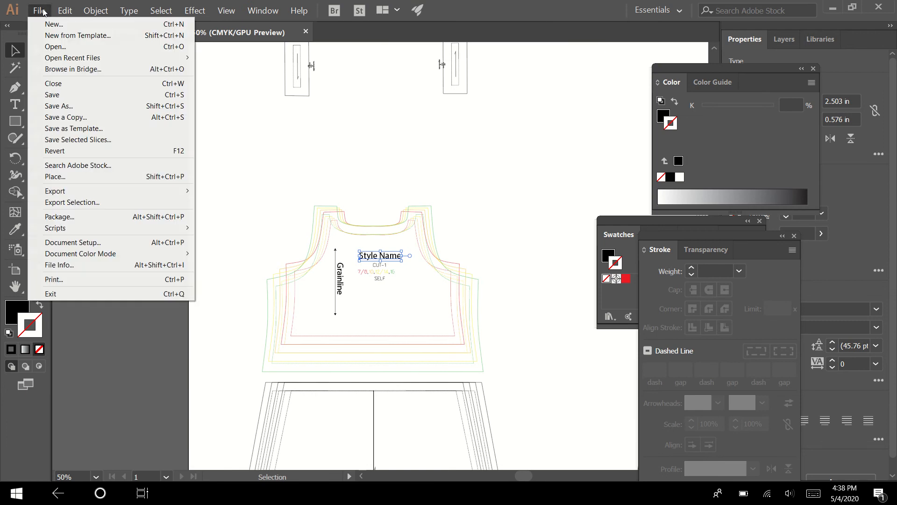
{"action": "left_click", "coordinate": [80, 276]}
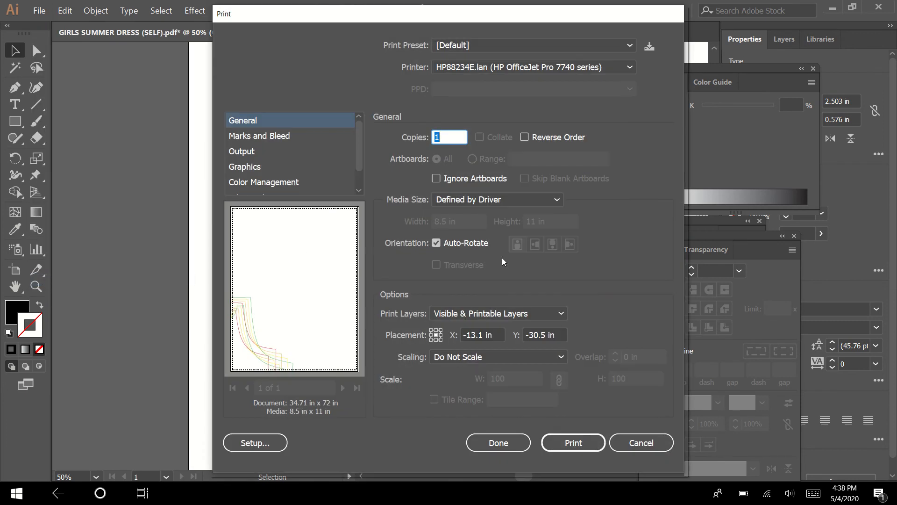
{"action": "left_click", "coordinate": [483, 200]}
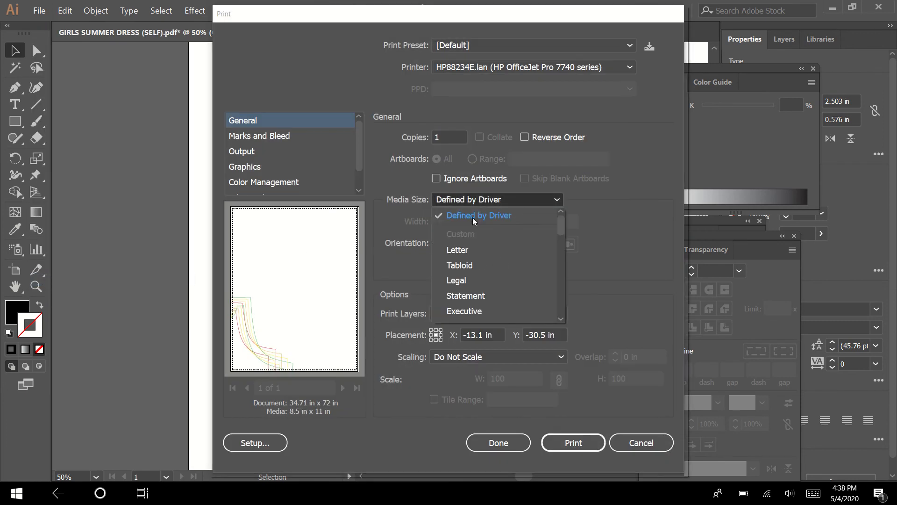
{"action": "left_click", "coordinate": [472, 248]}
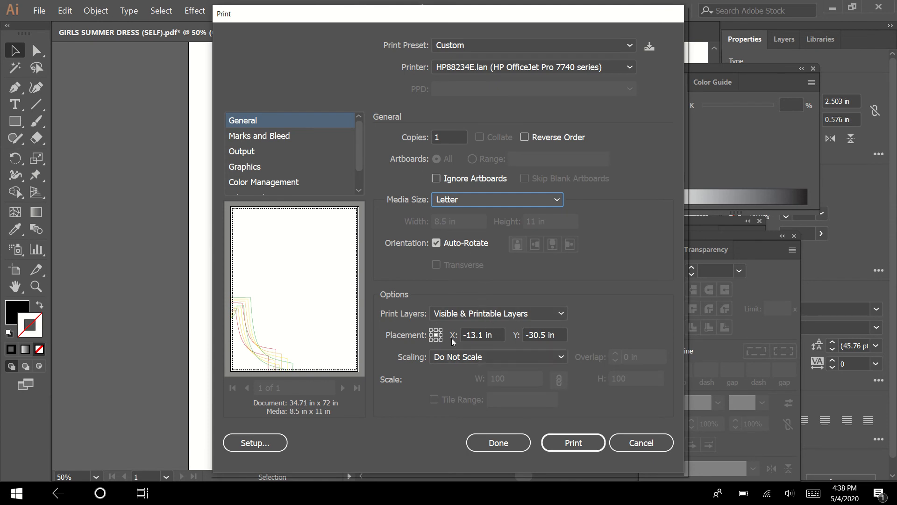
{"action": "left_click", "coordinate": [467, 358]}
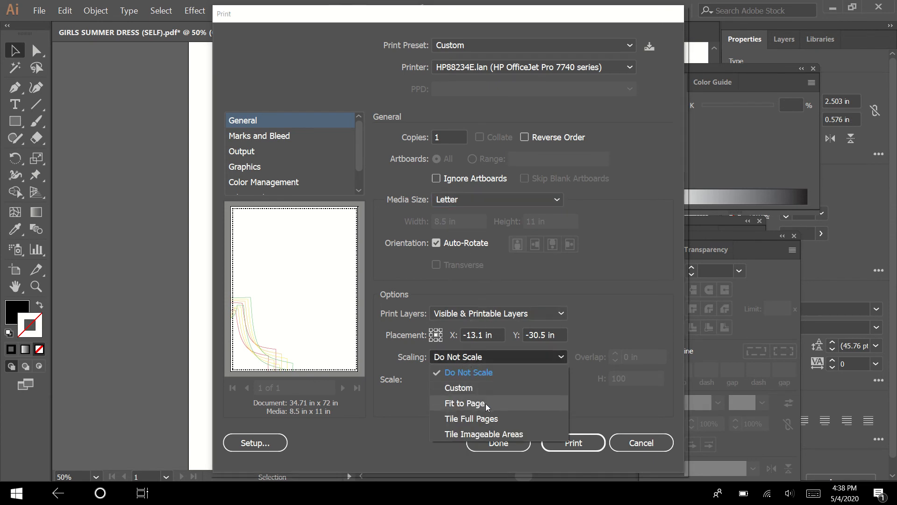
{"action": "left_click", "coordinate": [490, 419]}
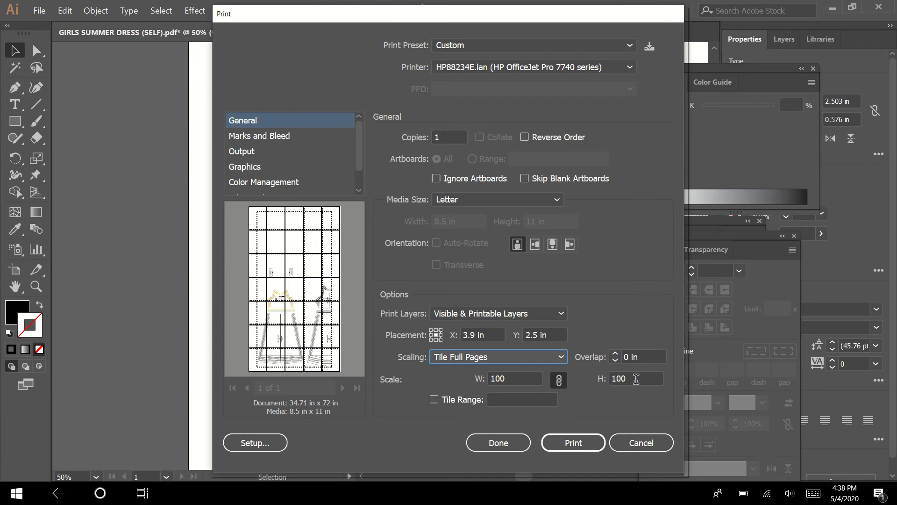
{"action": "left_click", "coordinate": [499, 440]}
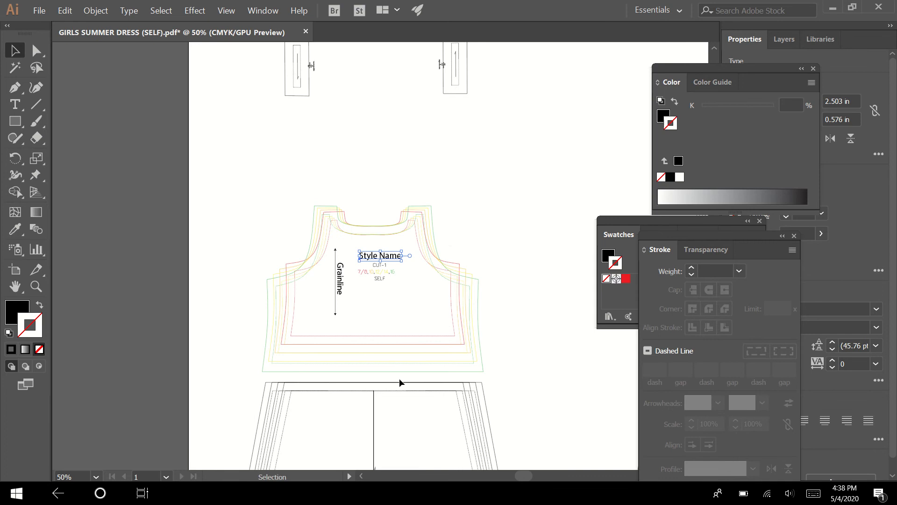
{"action": "left_click", "coordinate": [229, 11]}
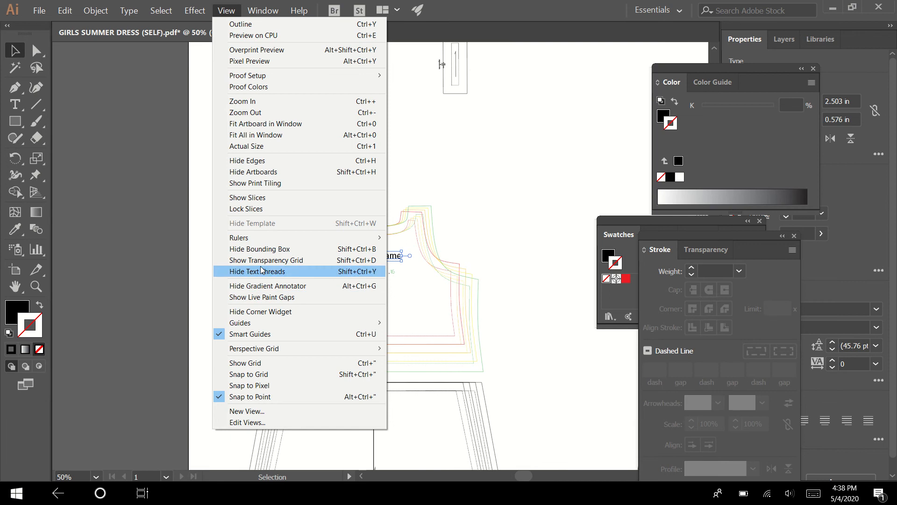
{"action": "left_click", "coordinate": [263, 186]}
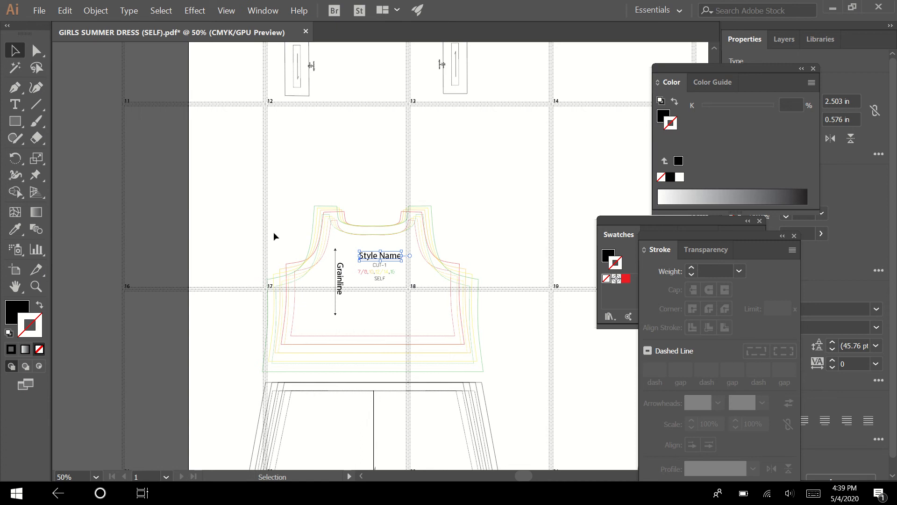
Step: Move the whole bodice piece with its labels up so that it fits within the print tile row of pages 17 and 18
{"action": "left_click", "coordinate": [20, 117]}
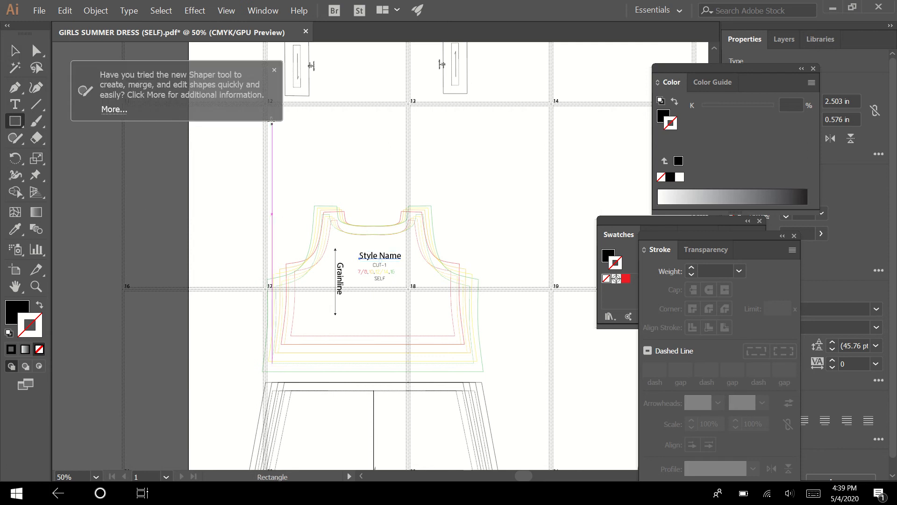
{"action": "left_click_drag", "start_coordinate": [272, 121], "coordinate": [283, 105]}
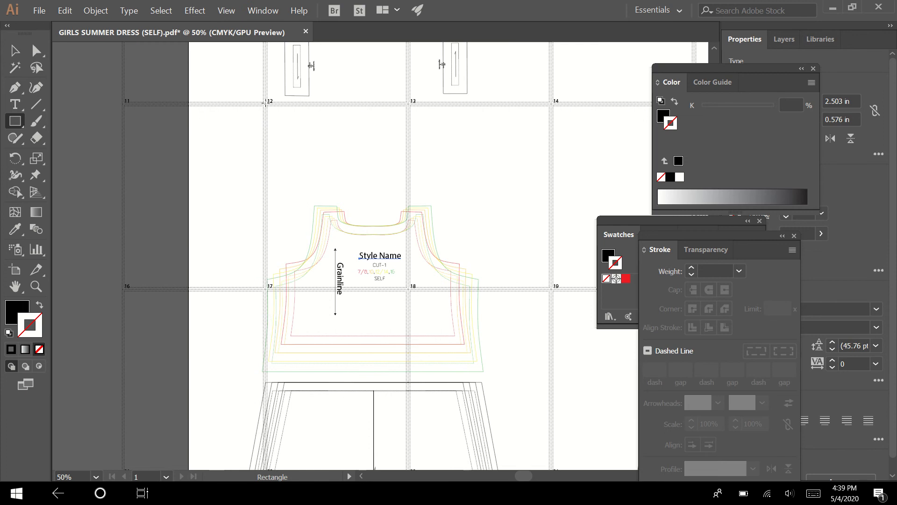
{"action": "left_click", "coordinate": [15, 50]}
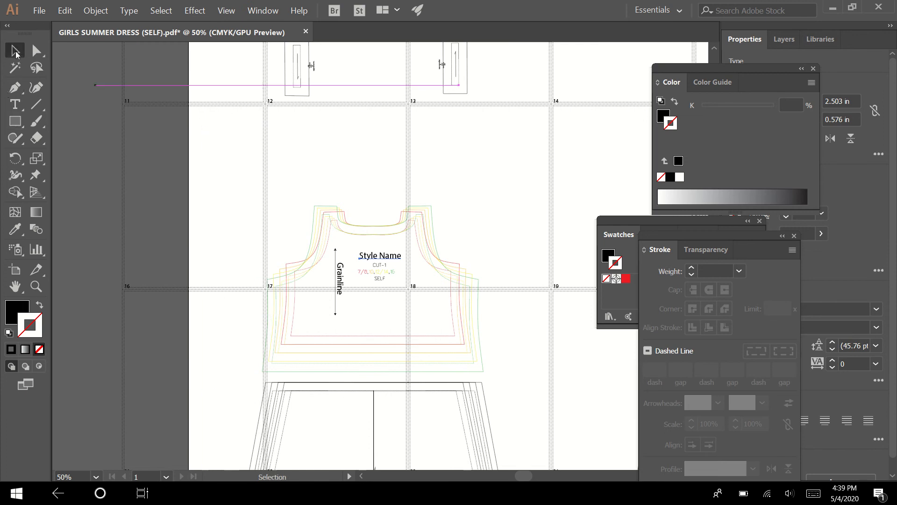
{"action": "left_click_drag", "start_coordinate": [239, 167], "coordinate": [528, 373]}
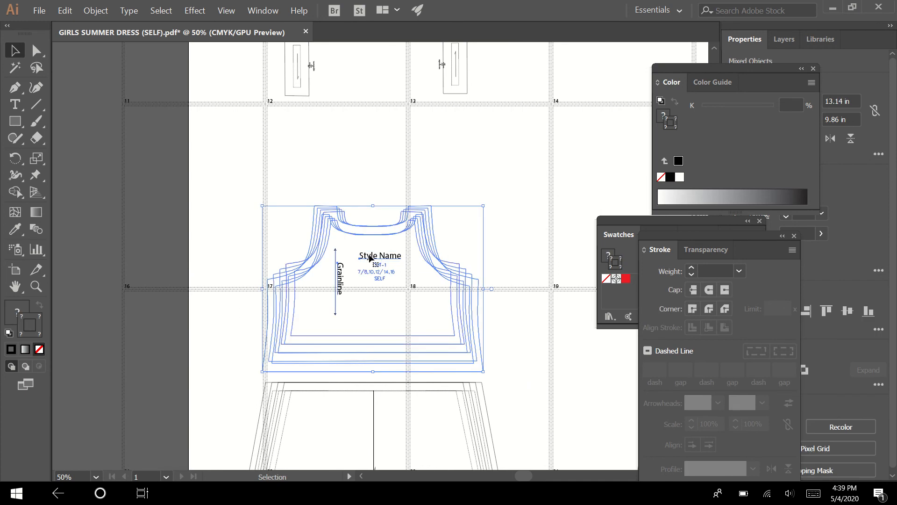
{"action": "left_click_drag", "start_coordinate": [369, 254], "coordinate": [388, 167]}
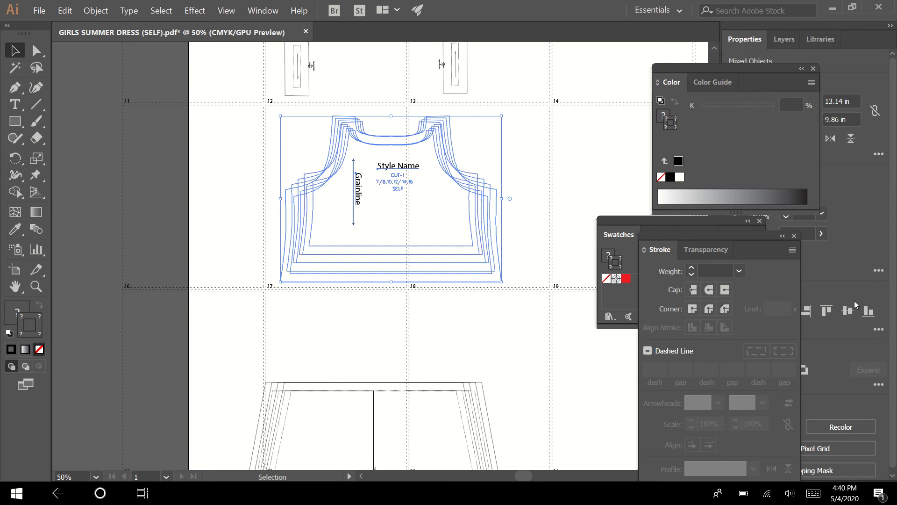
Step: Create a rectangle 7.5 in wide and 10 in high beside the bodice piece
{"action": "left_click", "coordinate": [15, 121]}
{"action": "left_click", "coordinate": [197, 124]}
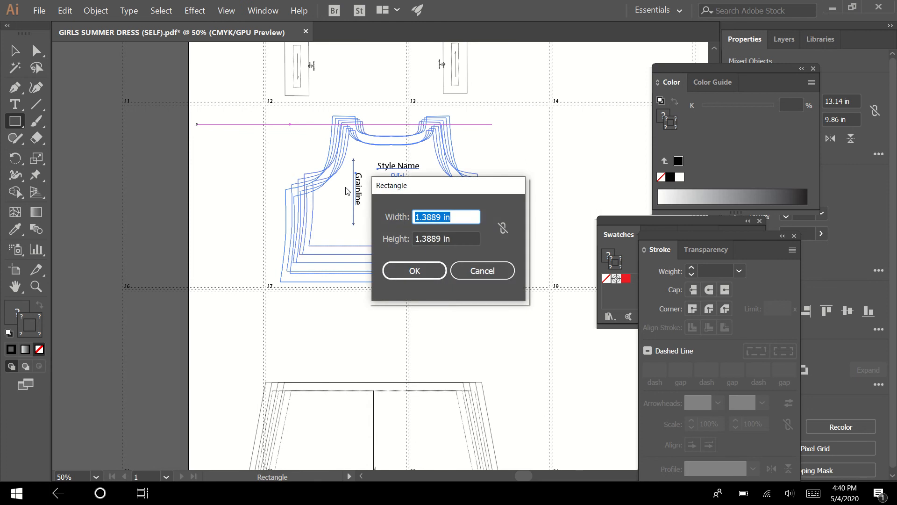
{"action": "type", "text": "7"}
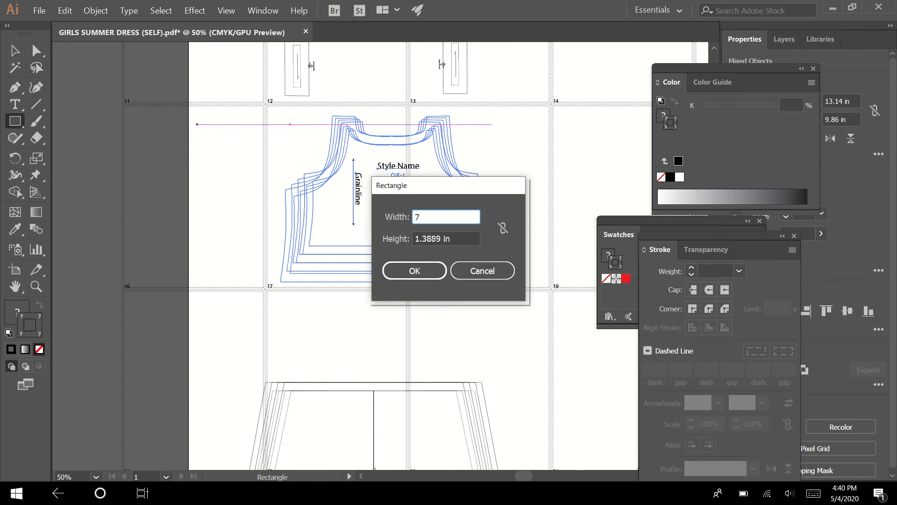
{"action": "type", "text": ".5"}
{"action": "key", "text": "Tab"}
{"action": "type", "text": "10"}
{"action": "key", "text": "Return"}
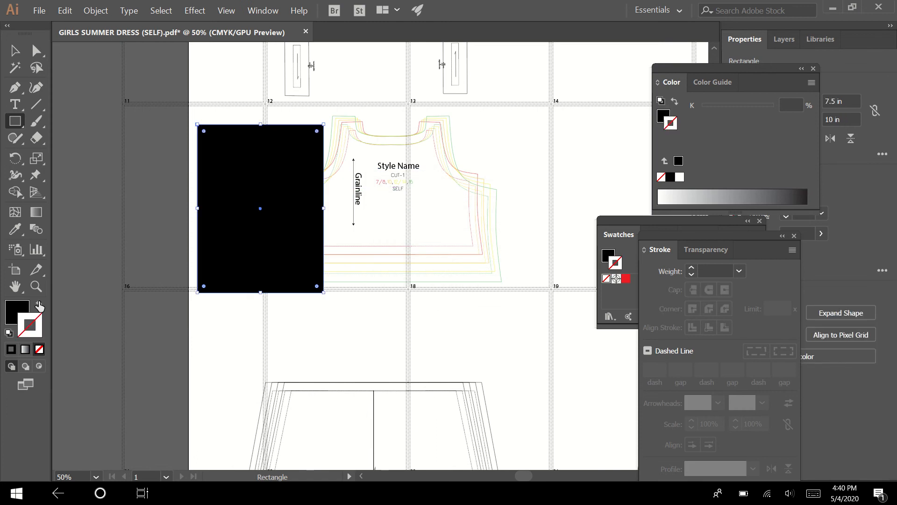
Step: Give the rectangle a black stroke with no fill and position it inside print tile 17 over the bodice
{"action": "left_click", "coordinate": [39, 305]}
{"action": "left_click", "coordinate": [14, 50]}
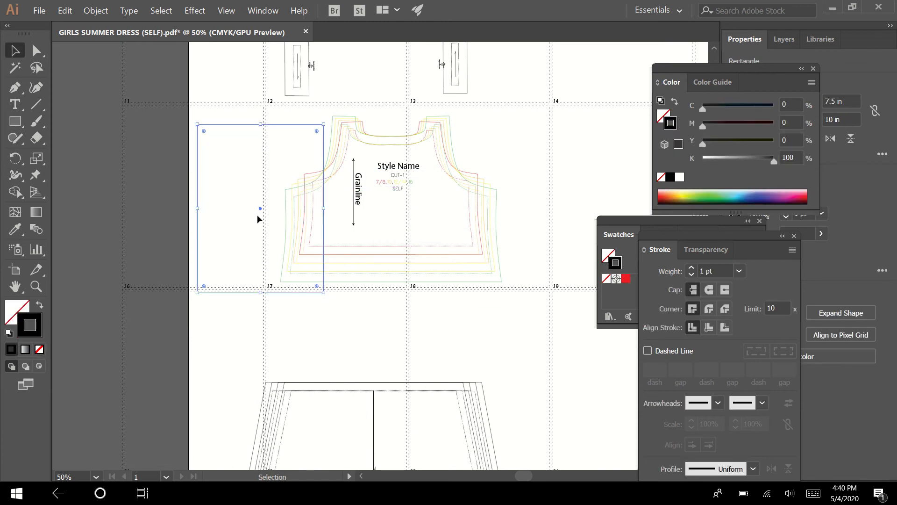
{"action": "left_click_drag", "start_coordinate": [260, 209], "coordinate": [333, 200]}
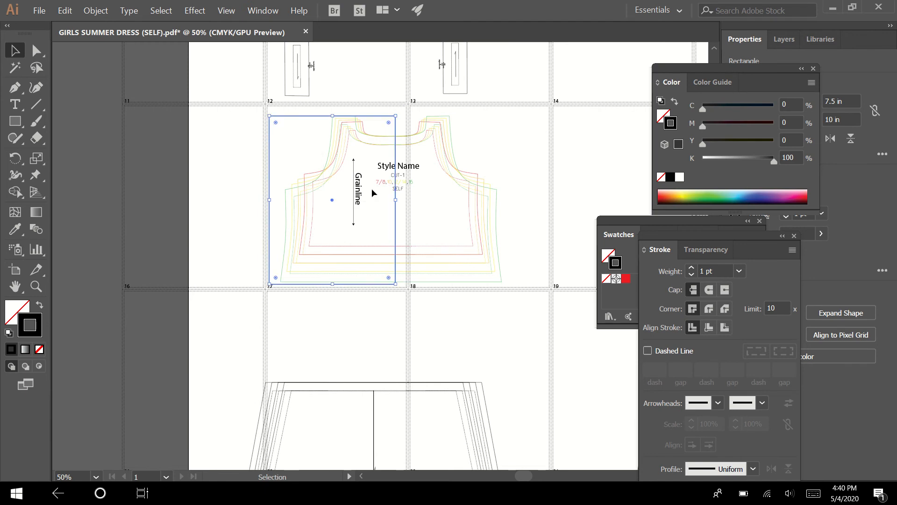
Step: Nudge the 7.5 by 10 in rectangle up slightly so that its top edge clears the top of the bodice
{"action": "key", "text": "Up"}
{"action": "key", "text": "Up"}
{"action": "key", "text": "Up"}
{"action": "key", "text": "Up"}
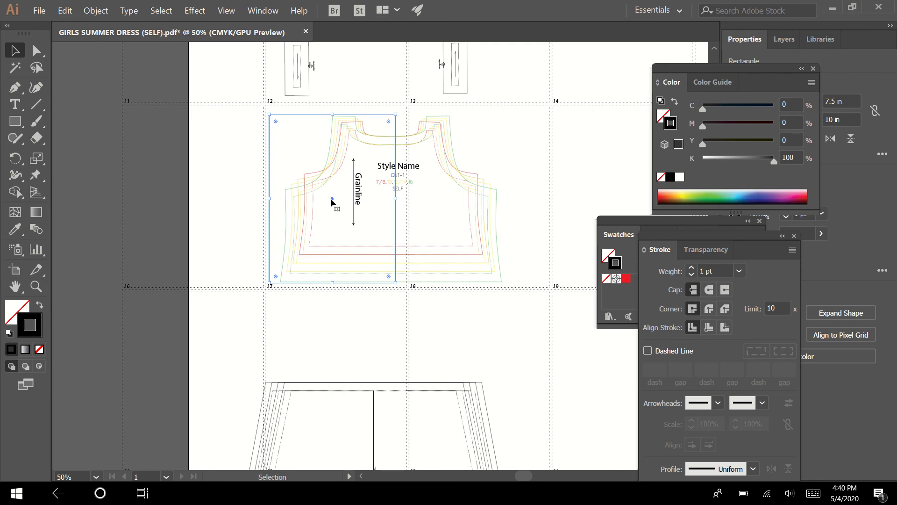
{"action": "left_click_drag", "start_coordinate": [331, 199], "coordinate": [391, 200]}
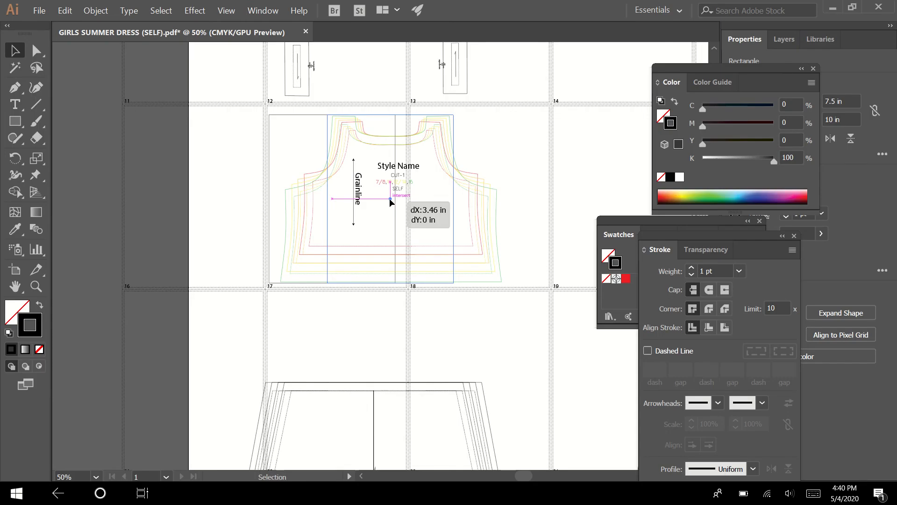
{"action": "left_click_drag", "start_coordinate": [391, 200], "coordinate": [458, 200]}
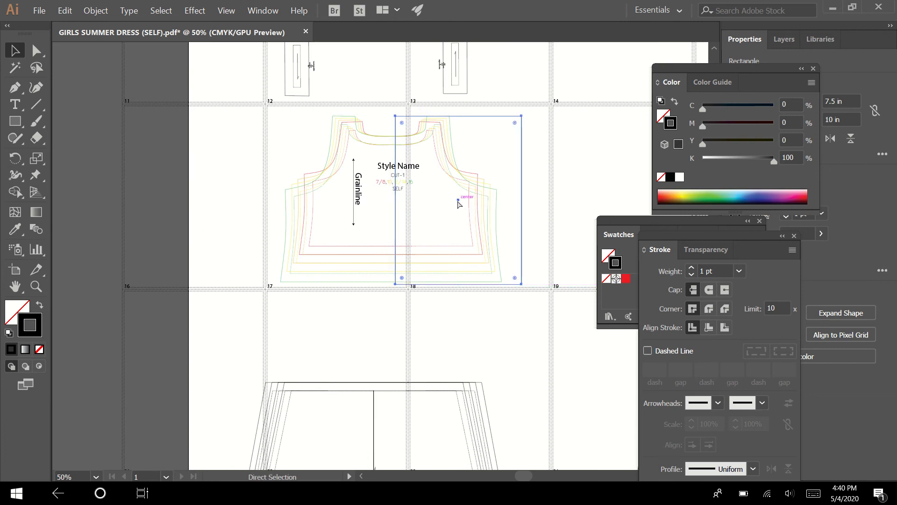
{"action": "key", "text": "ctrl+z"}
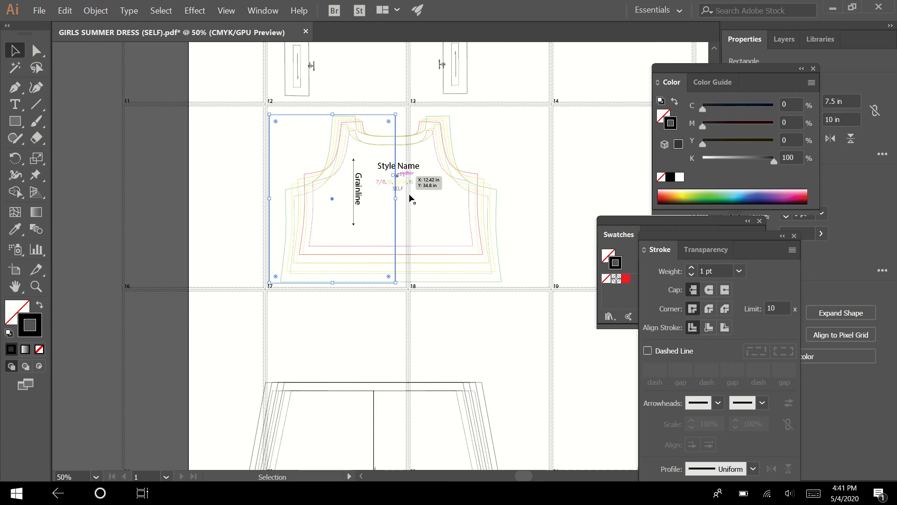
{"action": "key", "text": "ctrl+c"}
{"action": "key", "text": "ctrl+v"}
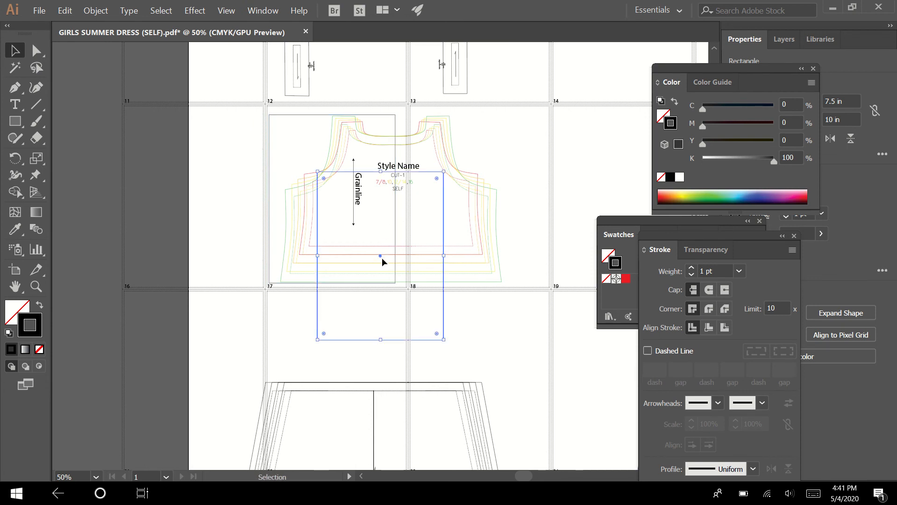
{"action": "left_click_drag", "start_coordinate": [384, 252], "coordinate": [445, 192]}
{"action": "left_click", "coordinate": [440, 270]}
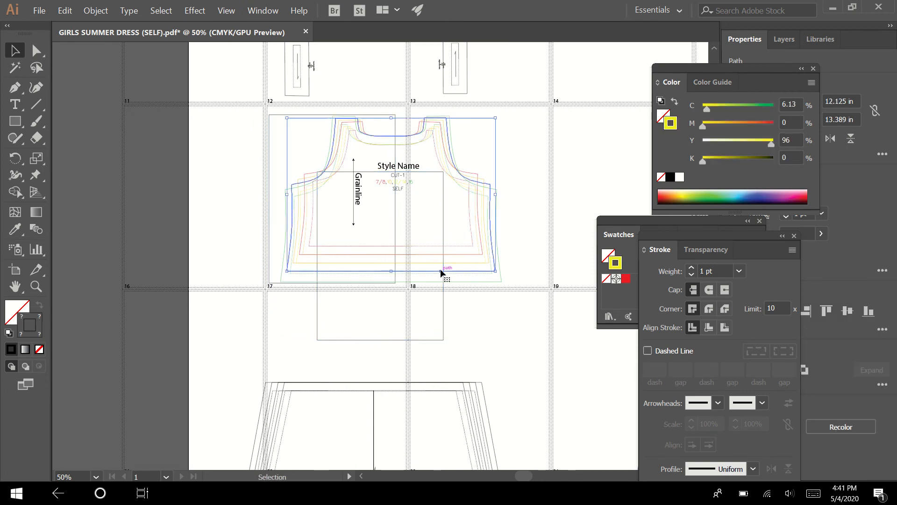
{"action": "key", "text": "ctrl+z"}
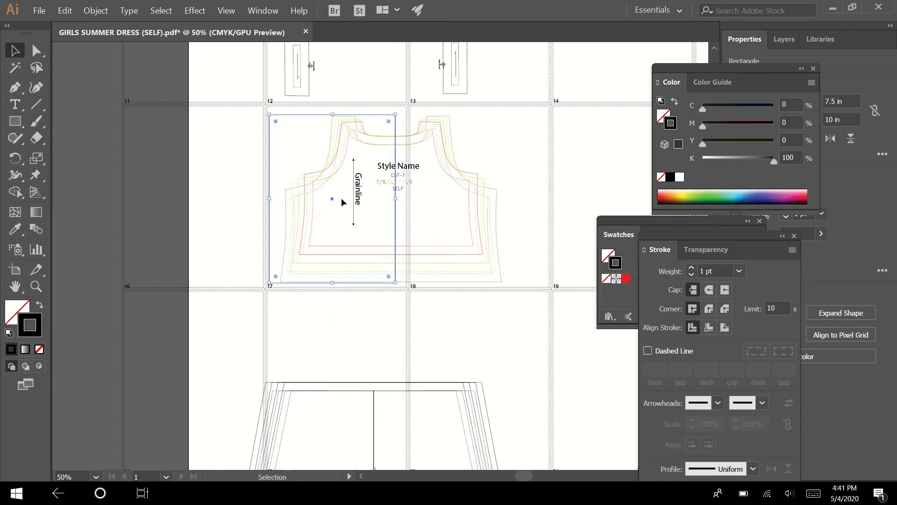
Step: Duplicate the rectangle over the right half of the bodice and distribute the copy against the original as key object with 0 in horizontal spacing
{"action": "left_click_drag", "start_coordinate": [332, 198], "coordinate": [479, 198]}
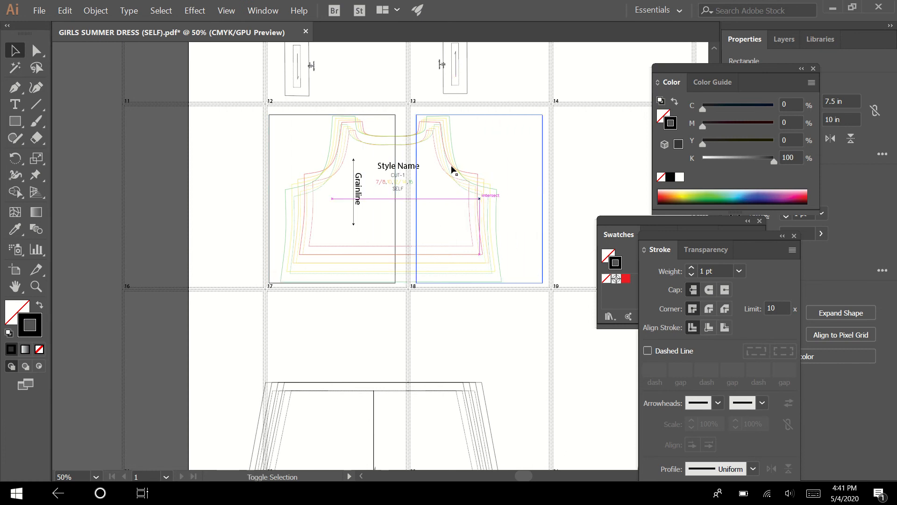
{"action": "left_click", "coordinate": [395, 123], "text": "shift"}
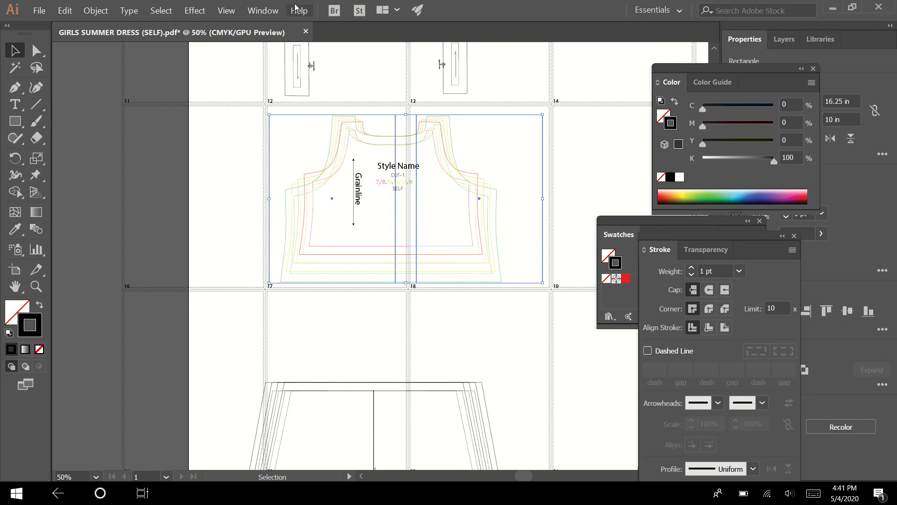
{"action": "left_click", "coordinate": [274, 10]}
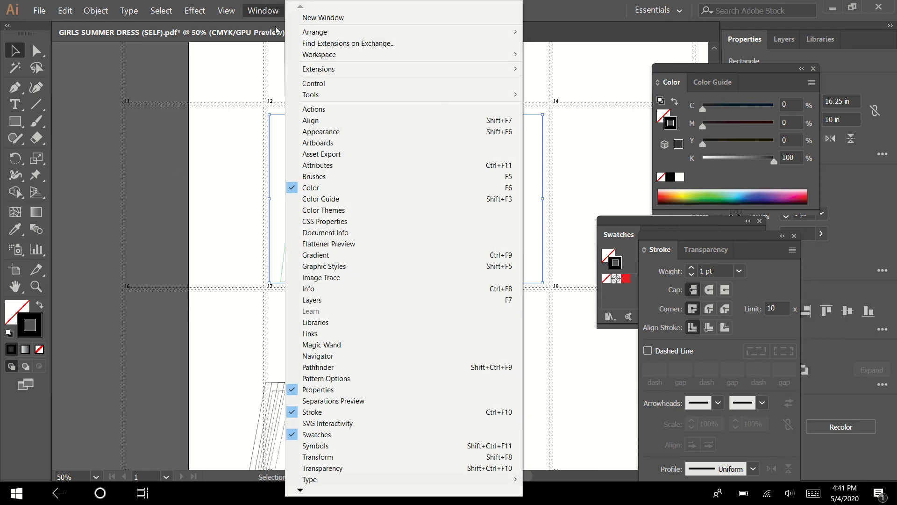
{"action": "left_click", "coordinate": [310, 121]}
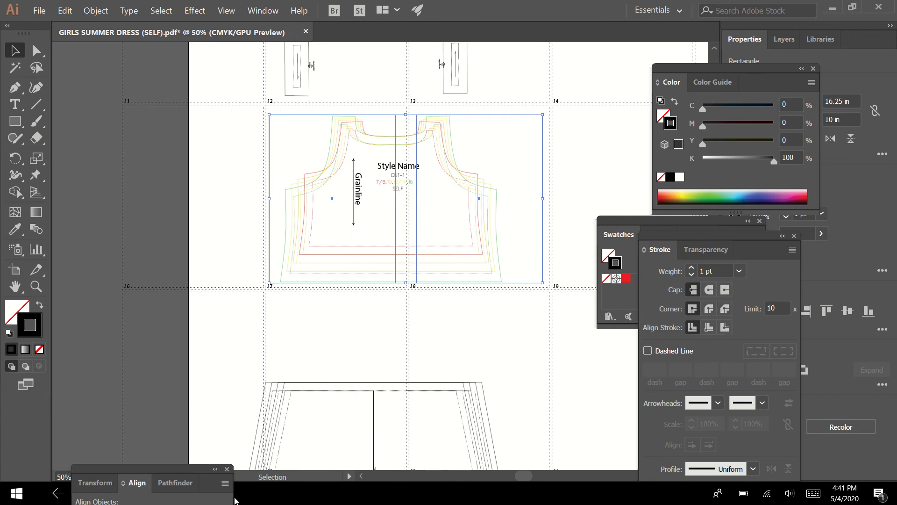
{"action": "left_click_drag", "start_coordinate": [187, 471], "coordinate": [172, 99]}
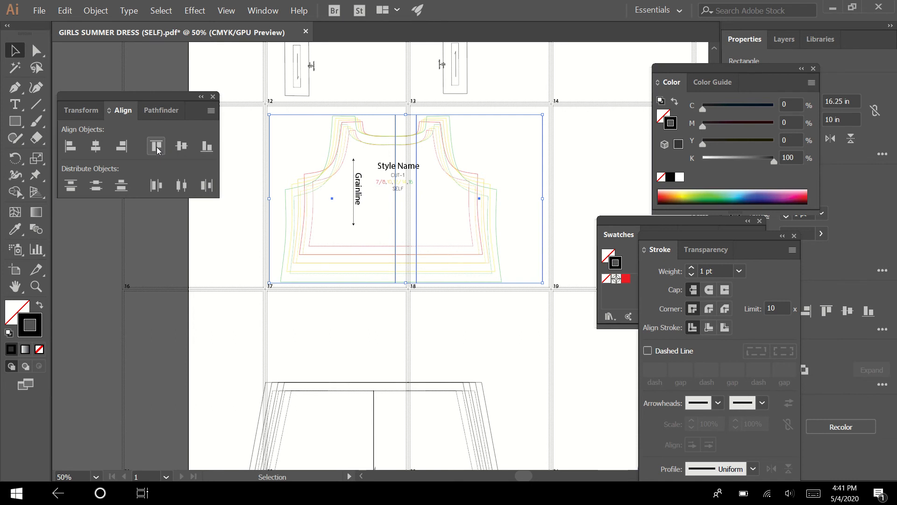
{"action": "left_click", "coordinate": [396, 130]}
{"action": "left_click", "coordinate": [211, 110]}
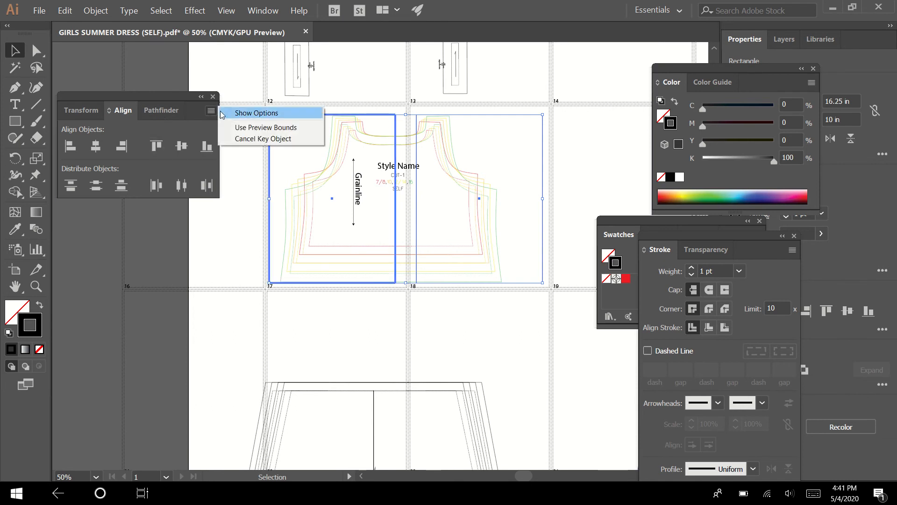
{"action": "left_click", "coordinate": [243, 113]}
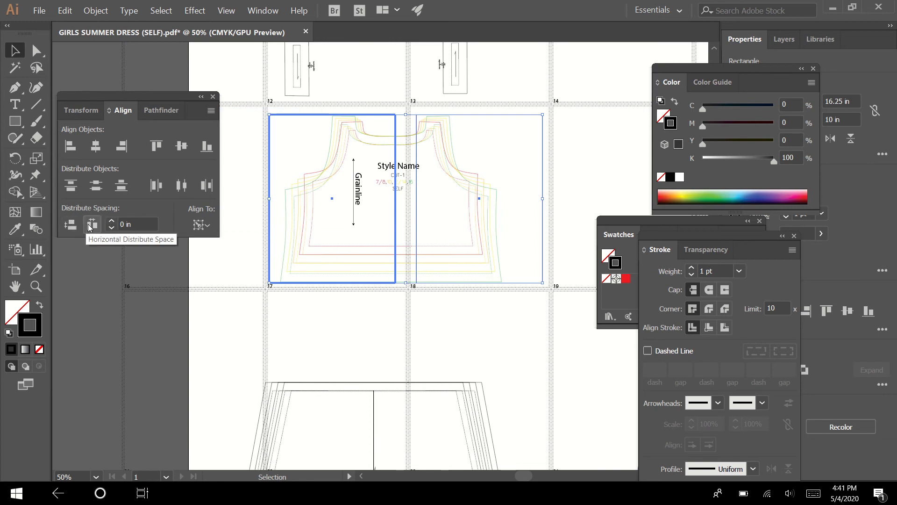
{"action": "left_click", "coordinate": [90, 227]}
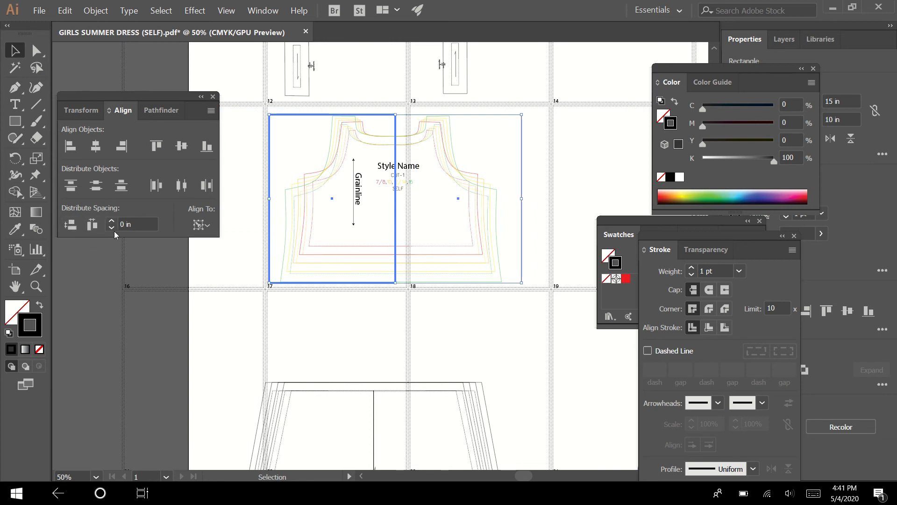
{"action": "left_click", "coordinate": [71, 225]}
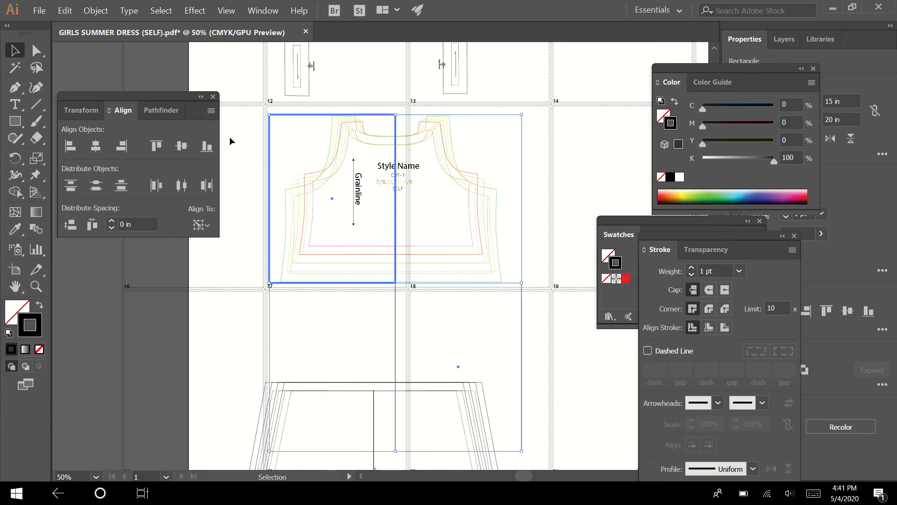
{"action": "left_click", "coordinate": [65, 10]}
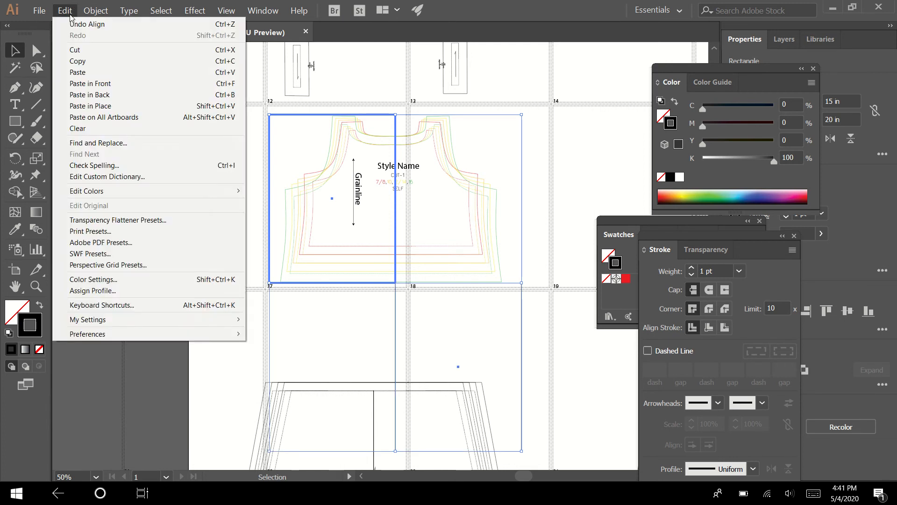
{"action": "left_click", "coordinate": [87, 23]}
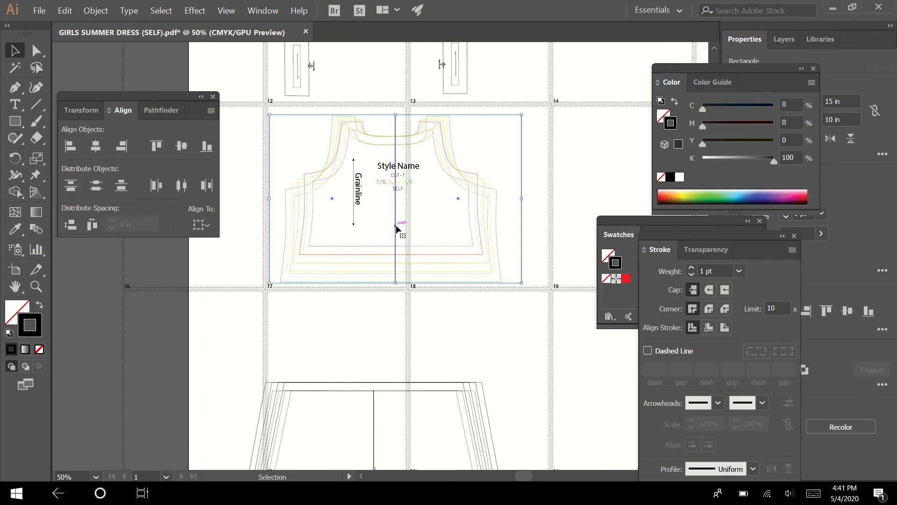
{"action": "left_click", "coordinate": [434, 315]}
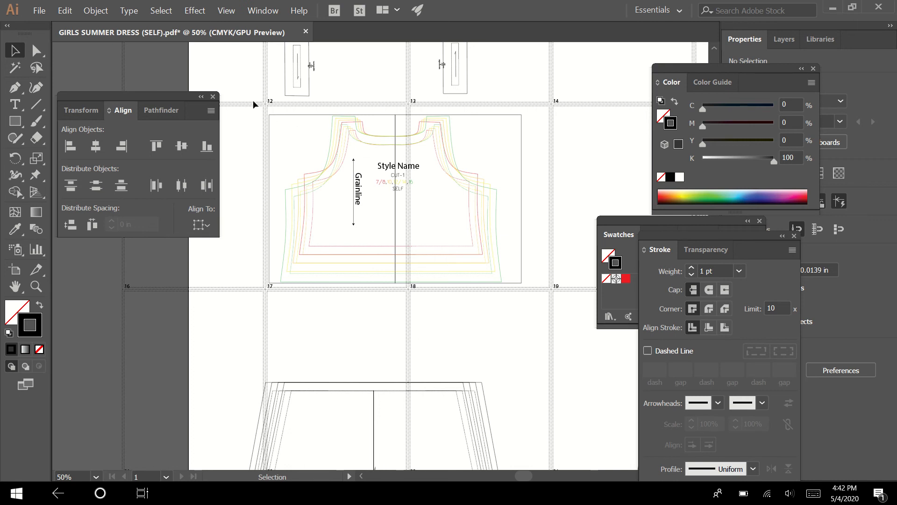
Step: Copy all bodice size outlines with their labels and grainline, leaving both rectangles out of the selection
{"action": "left_click", "coordinate": [161, 111]}
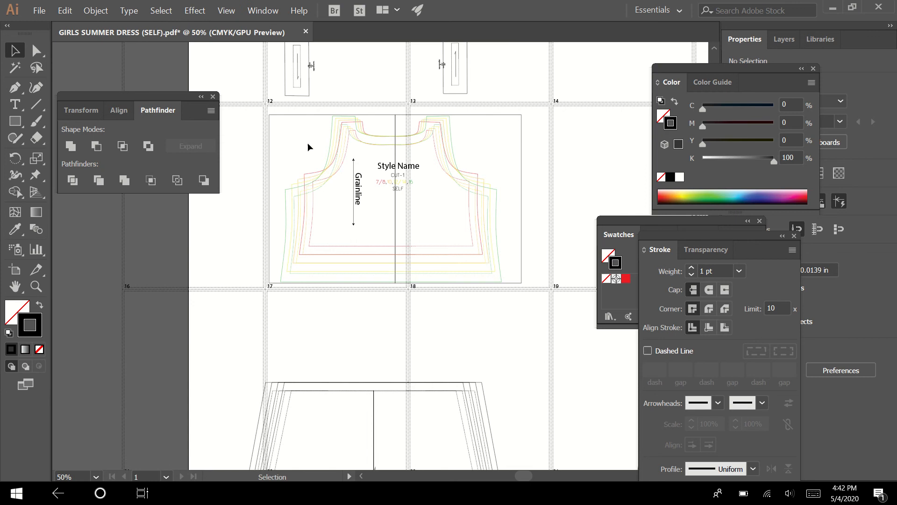
{"action": "left_click_drag", "start_coordinate": [301, 123], "coordinate": [503, 281]}
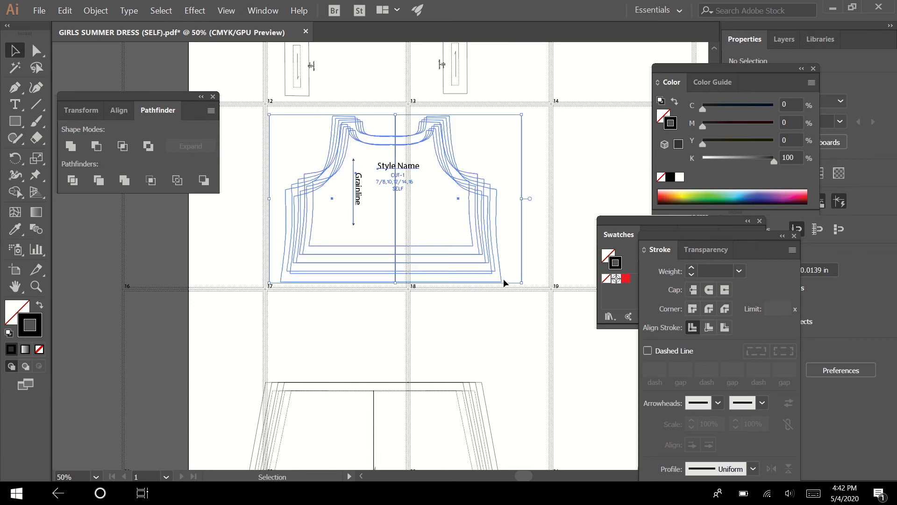
{"action": "left_click", "coordinate": [522, 245], "text": "shift"}
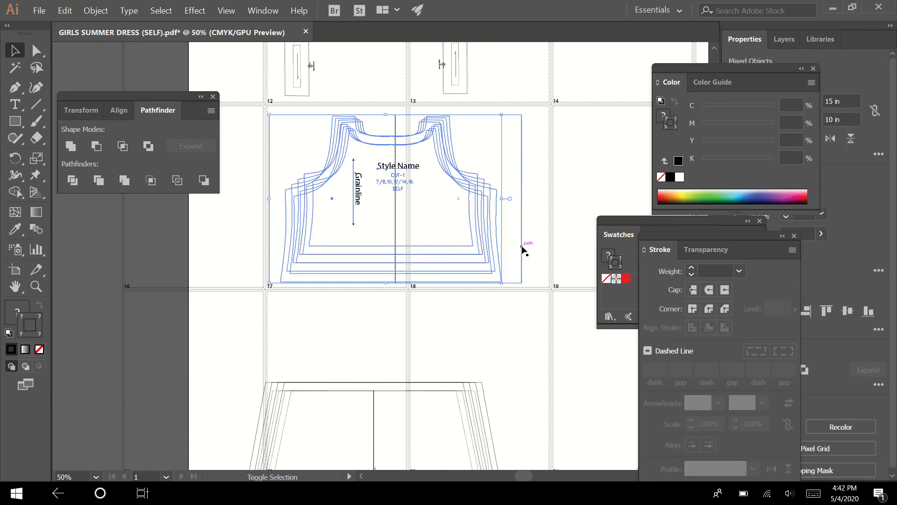
{"action": "left_click", "coordinate": [368, 114], "text": "shift"}
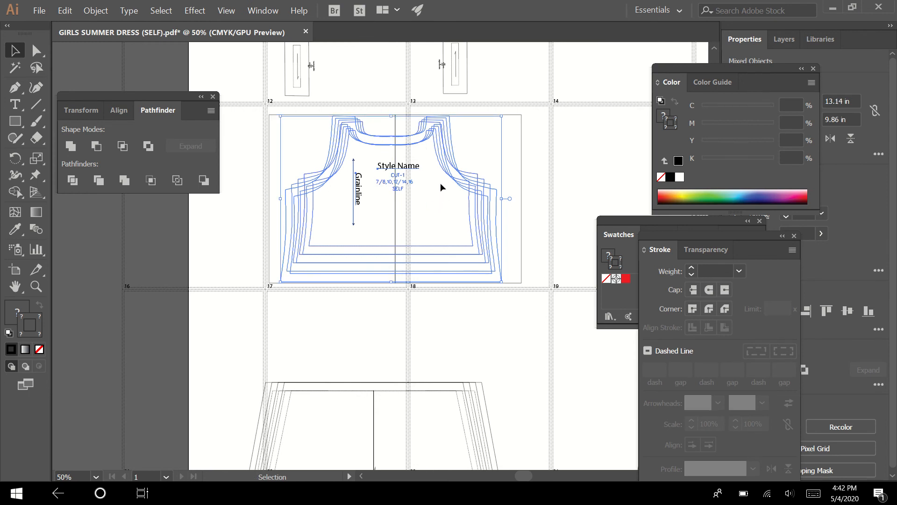
{"action": "key", "text": "ctrl"}
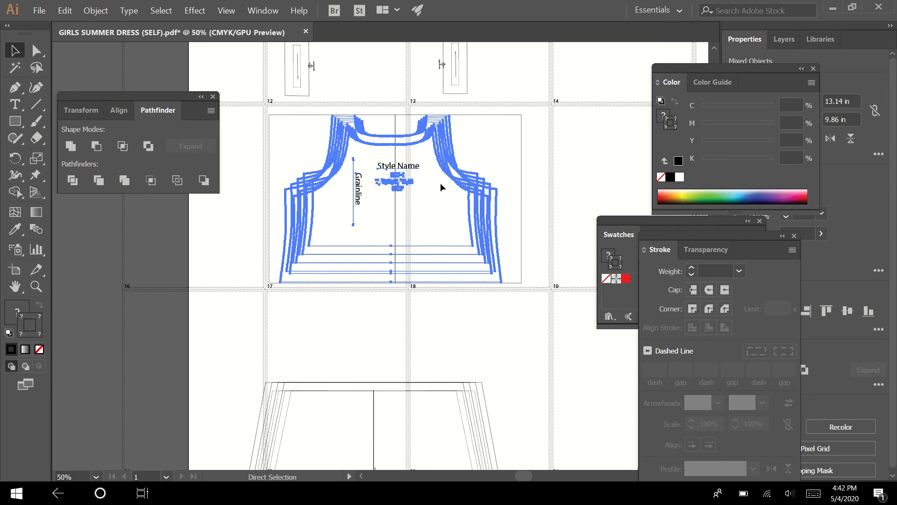
{"action": "left_click", "coordinate": [456, 318]}
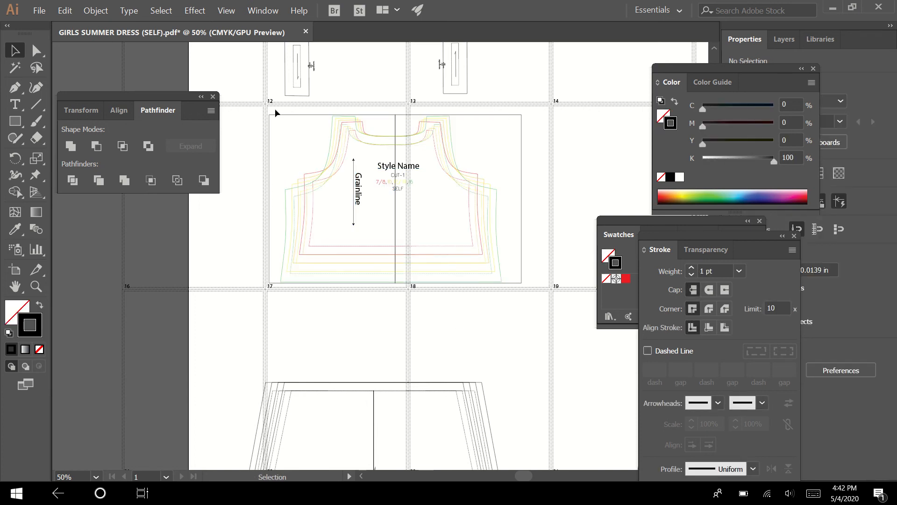
Step: Make a clipping mask from the bodice artwork and the left rectangle, leaving the right rectangle out
{"action": "left_click_drag", "start_coordinate": [276, 110], "coordinate": [513, 285]}
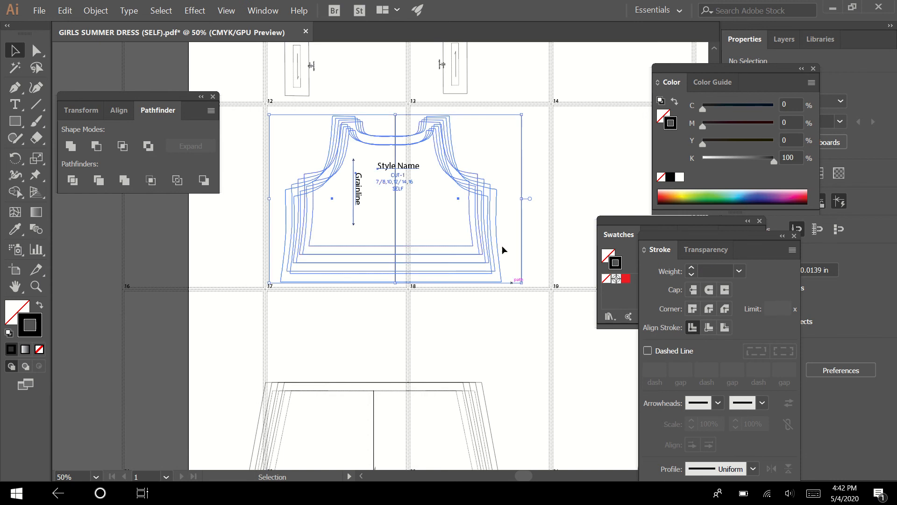
{"action": "left_click", "coordinate": [520, 148], "text": "shift"}
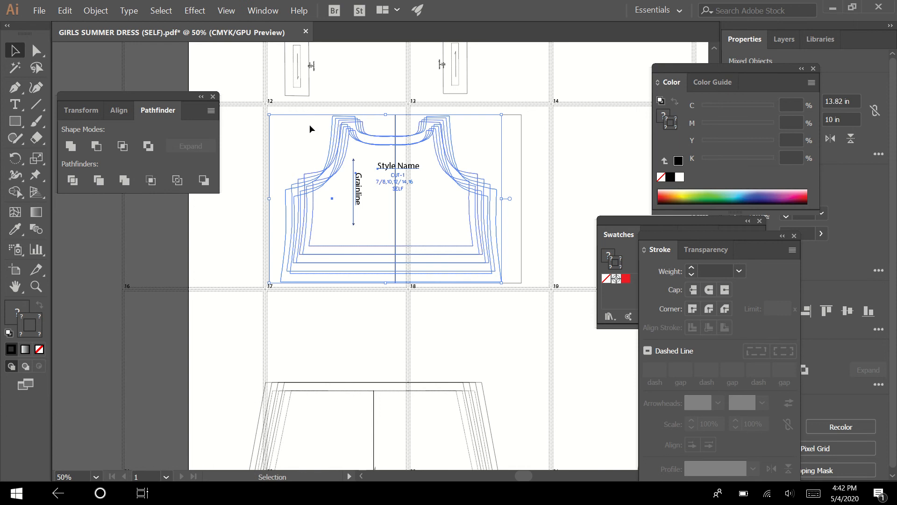
{"action": "left_click", "coordinate": [96, 10]}
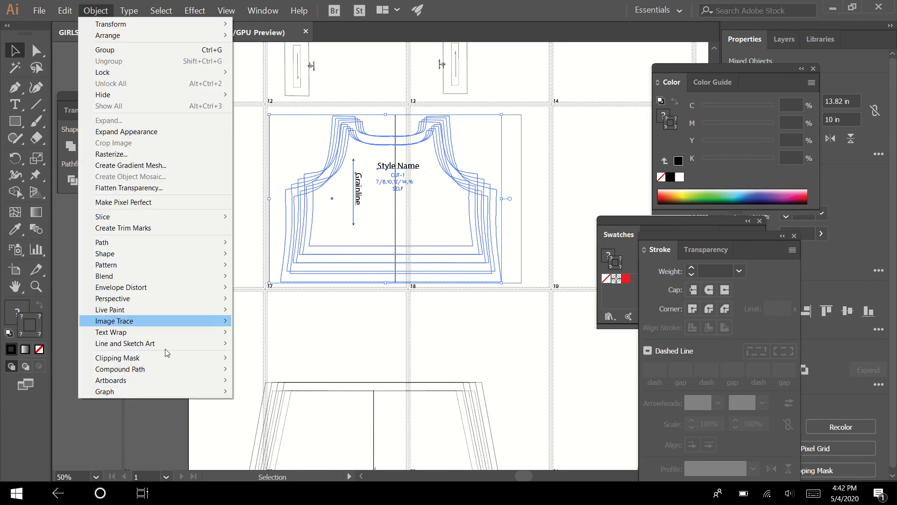
{"action": "mouse_move", "coordinate": [167, 359]}
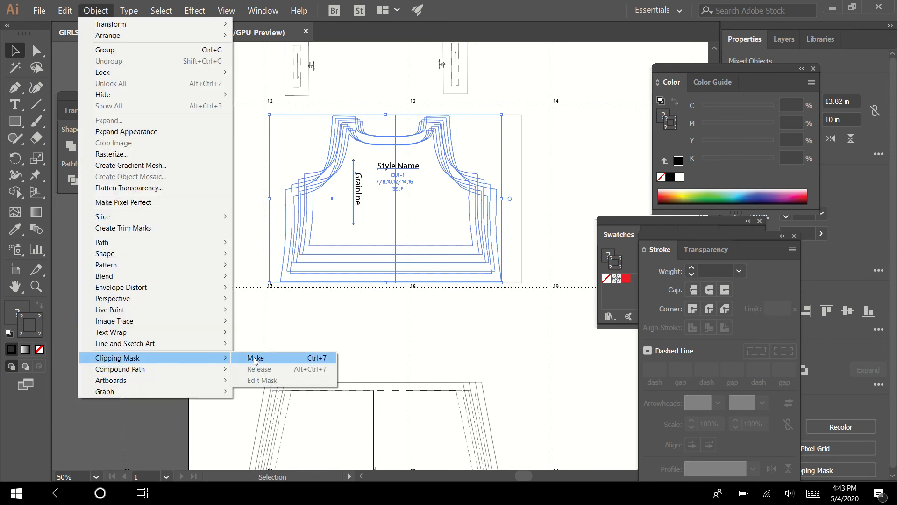
{"action": "left_click", "coordinate": [365, 320]}
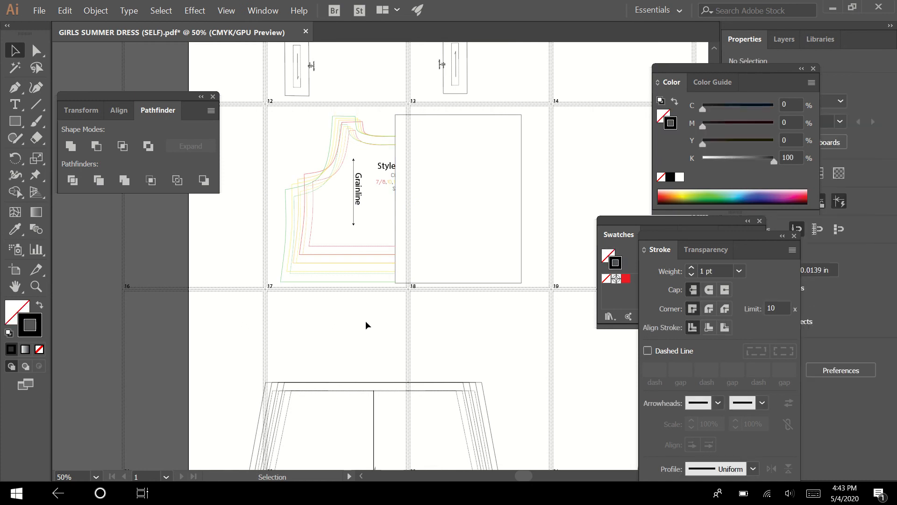
Step: Paste the copied bodice artwork in back of the right rectangle and clip it with that rectangle
{"action": "left_click", "coordinate": [522, 219]}
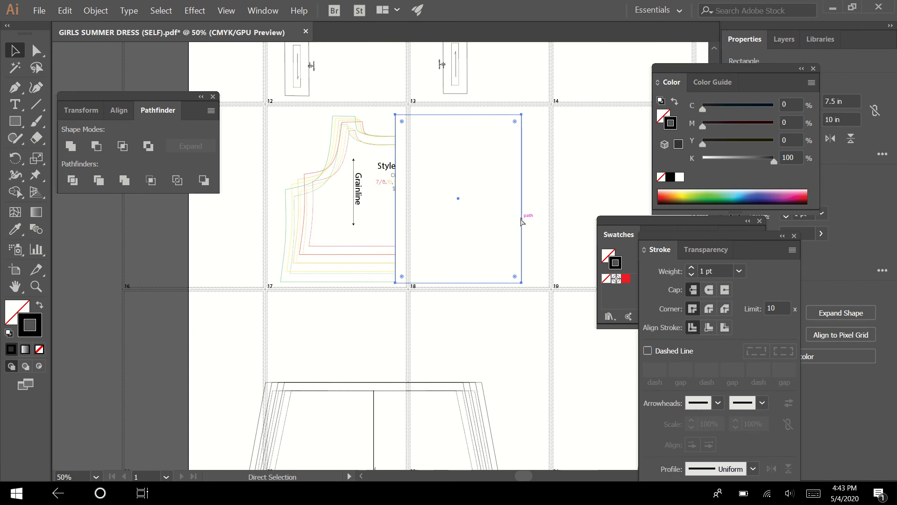
{"action": "key", "text": "ctrl+b"}
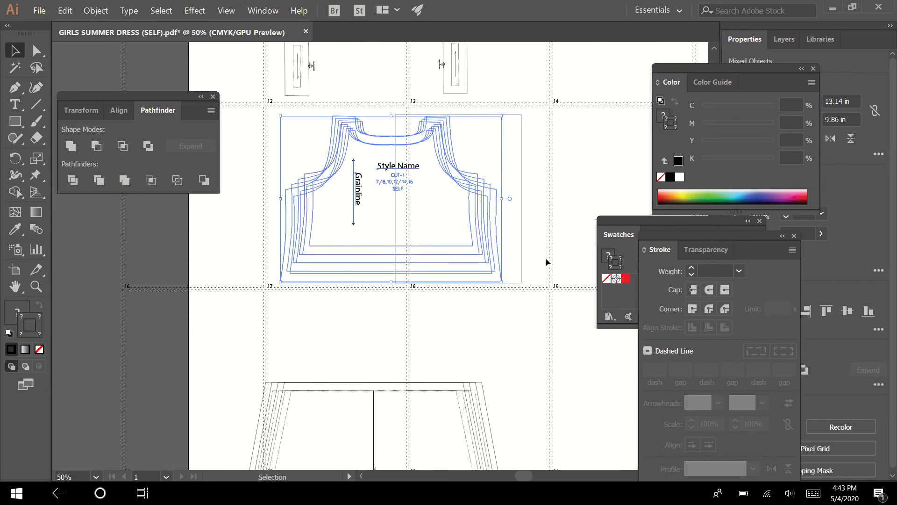
{"action": "left_click", "coordinate": [521, 245], "text": "shift"}
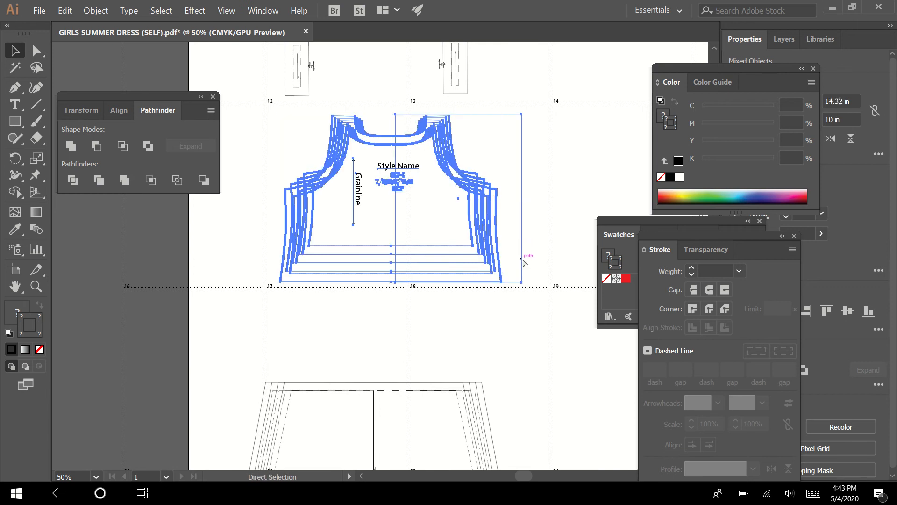
{"action": "key", "text": "ctrl+7"}
{"action": "left_click", "coordinate": [514, 360]}
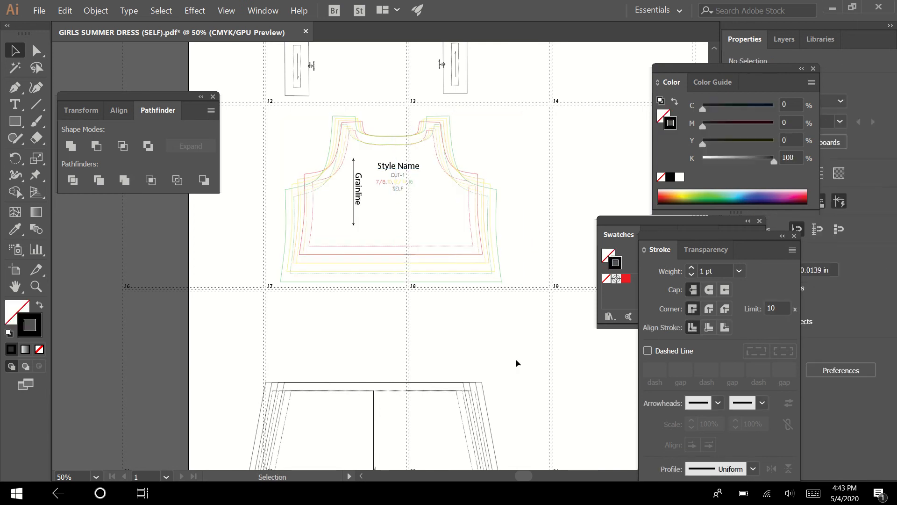
{"action": "key", "text": "a"}
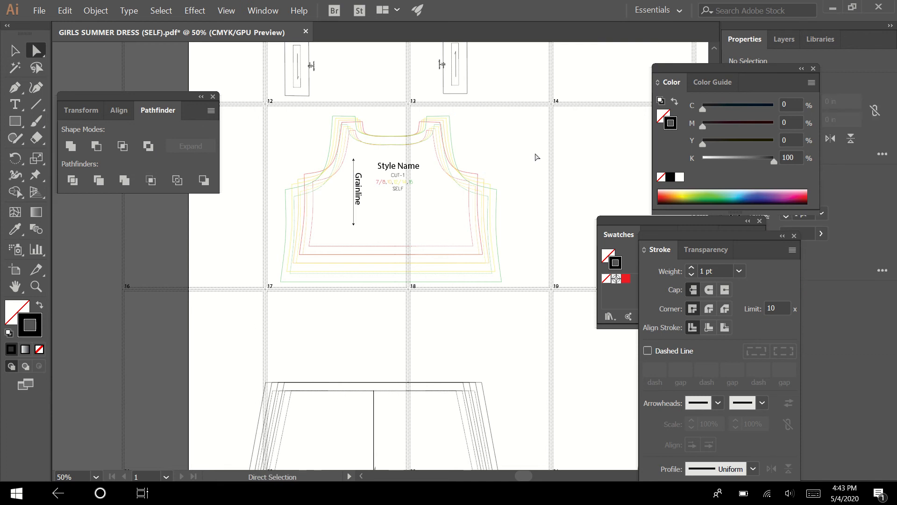
Step: Give the clipping rectangles on both halves of the bodice a 1 pt black stroke
{"action": "left_click_drag", "start_coordinate": [537, 149], "coordinate": [497, 175]}
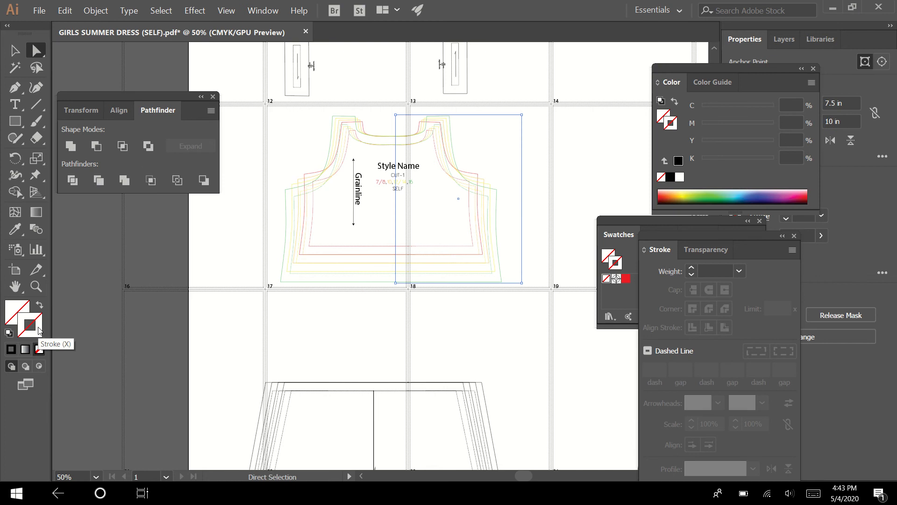
{"action": "left_click", "coordinate": [679, 163]}
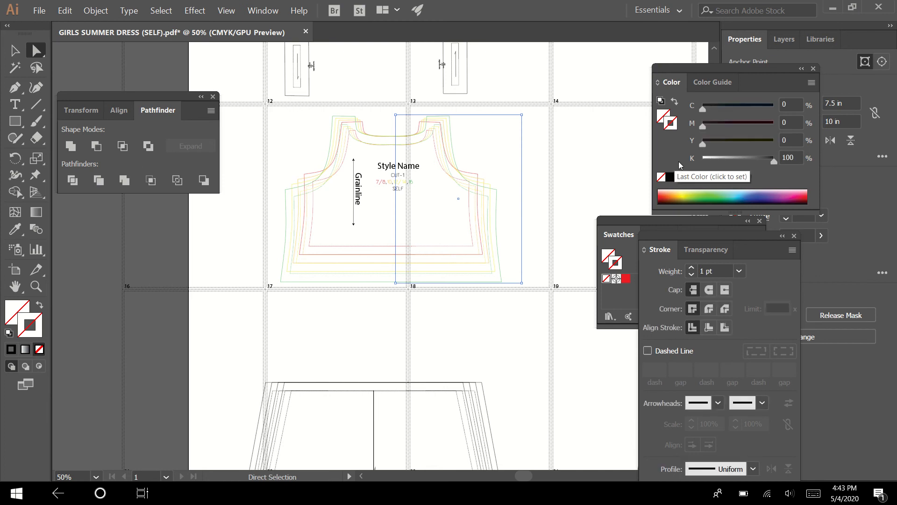
{"action": "left_click", "coordinate": [377, 114]}
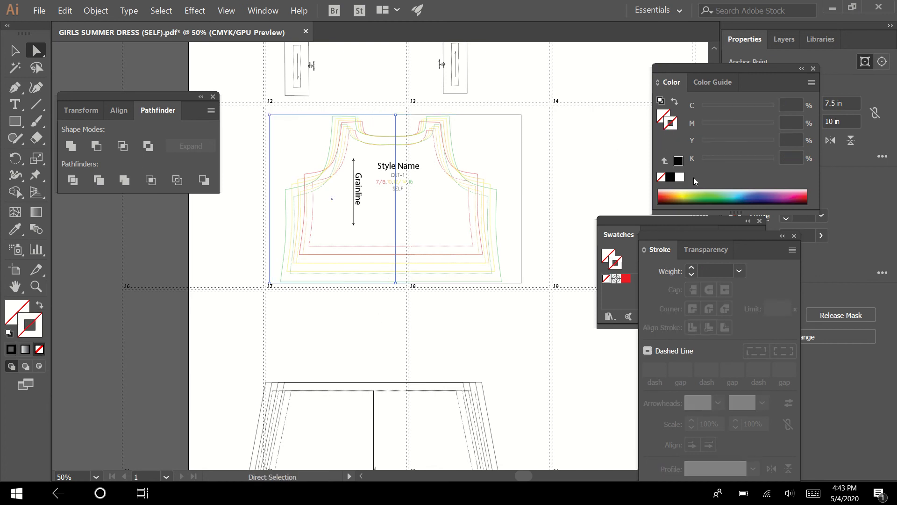
{"action": "left_click", "coordinate": [670, 177]}
{"action": "key", "text": "v"}
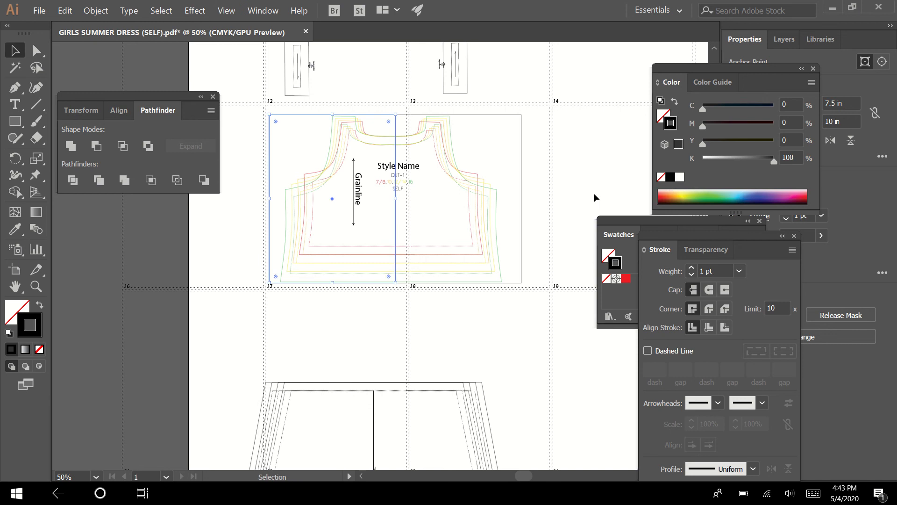
{"action": "left_click", "coordinate": [537, 201]}
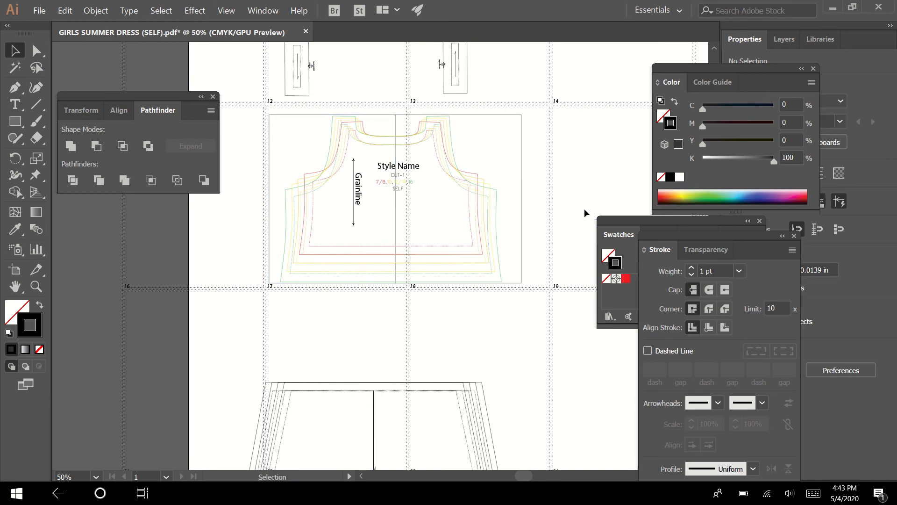
Step: Draw a solid black circle about 0.49 in wide with no stroke, centred on the line between the two frames below SELF
{"action": "key", "text": "z"}
{"action": "left_click_drag", "start_coordinate": [381, 187], "coordinate": [481, 296]}
{"action": "key", "text": "l"}
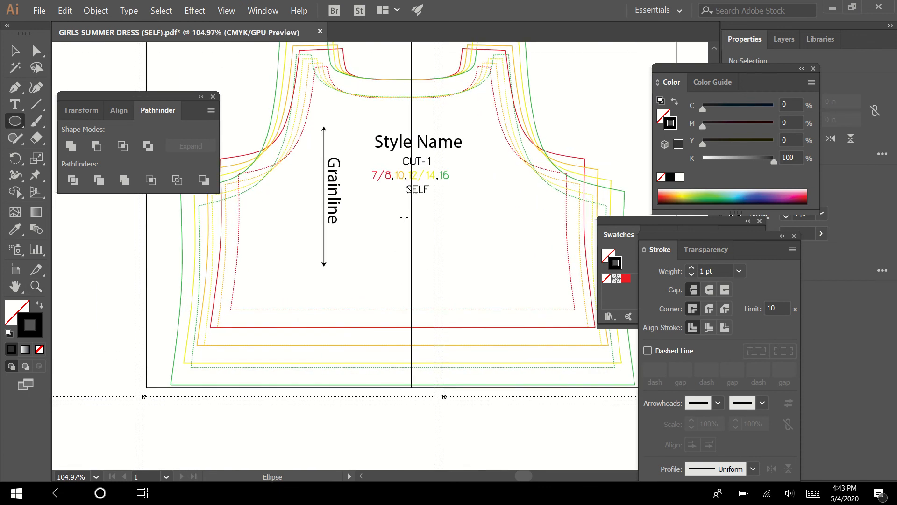
{"action": "left_click_drag", "start_coordinate": [404, 215], "coordinate": [422, 233]}
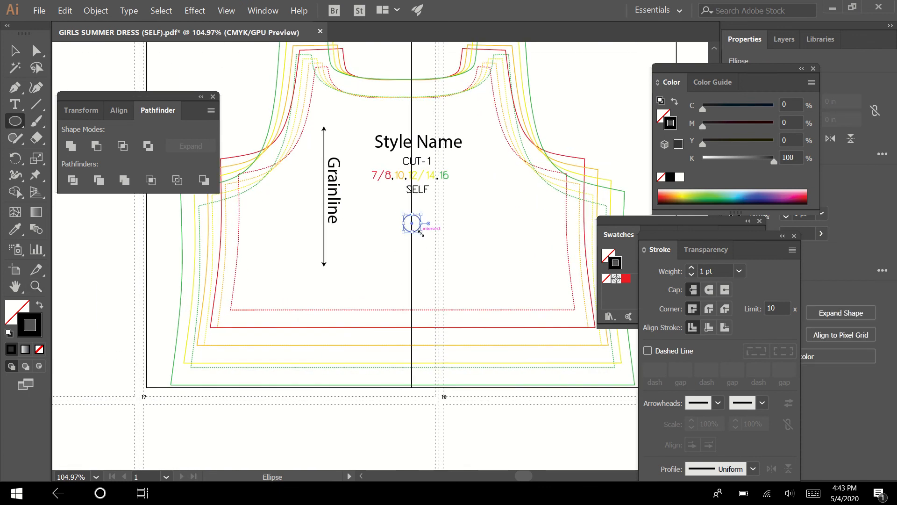
{"action": "left_click", "coordinate": [39, 305]}
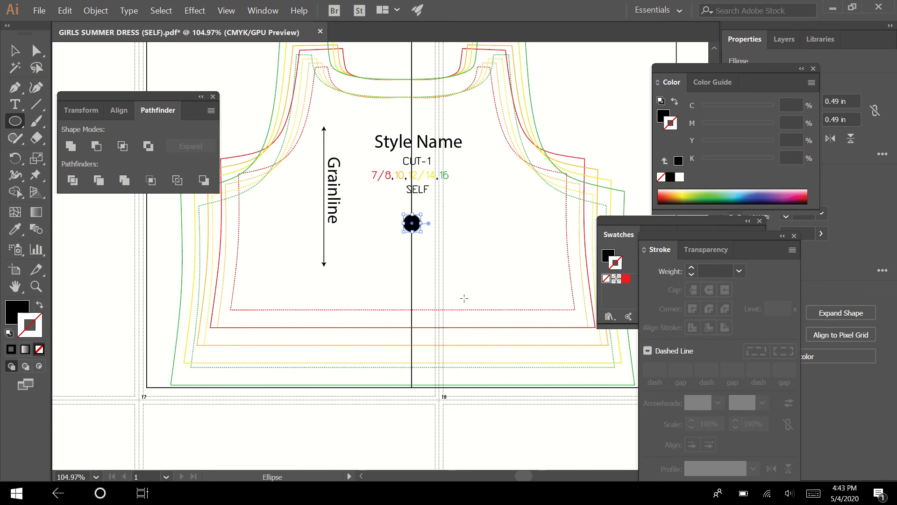
{"action": "key", "text": "v"}
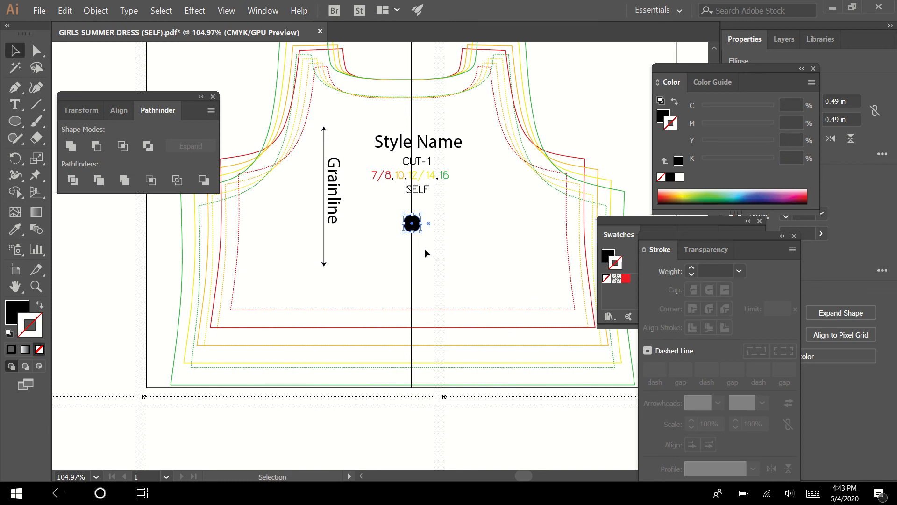
{"action": "key", "text": "ctrl+minus"}
{"action": "key", "text": "ctrl+minus"}
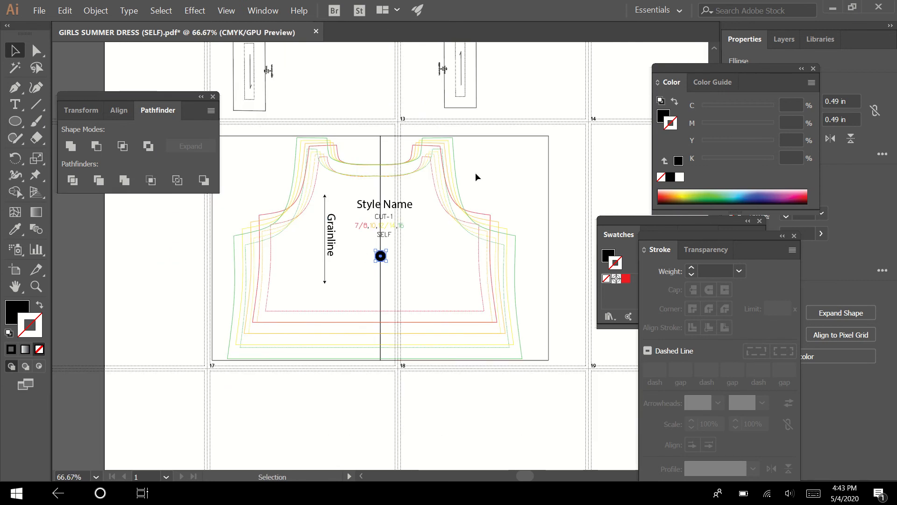
{"action": "left_click", "coordinate": [475, 397]}
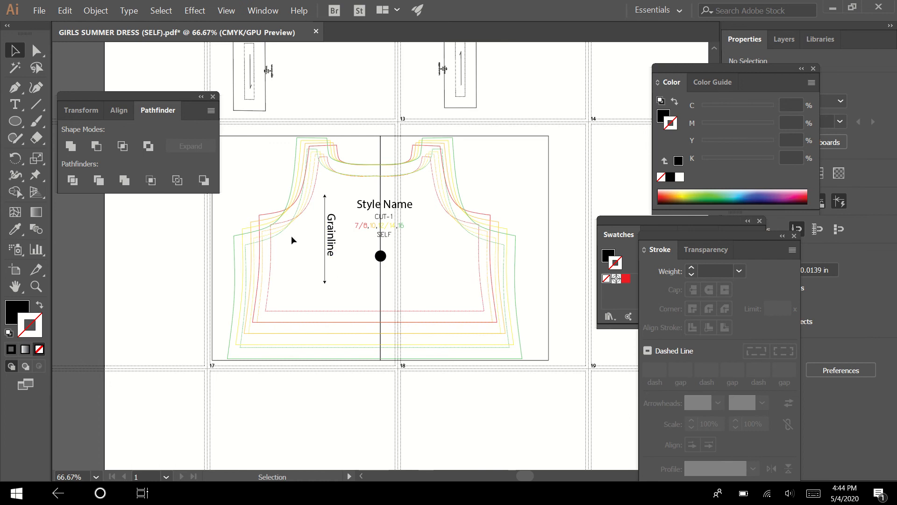
Step: Add the letter A as text, enlarge it to about 6.9 in wide, and place it over the left half of the bodice
{"action": "key", "text": "t"}
{"action": "left_click", "coordinate": [299, 254]}
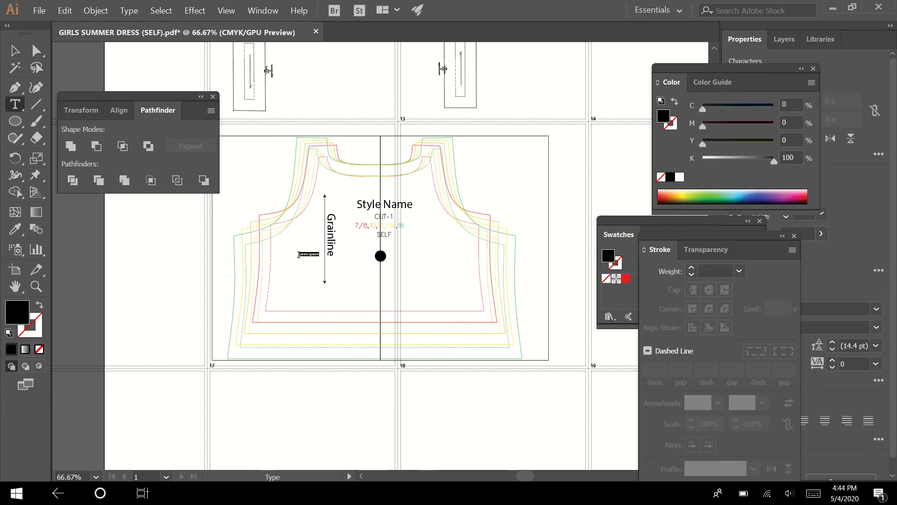
{"action": "type", "text": "A"}
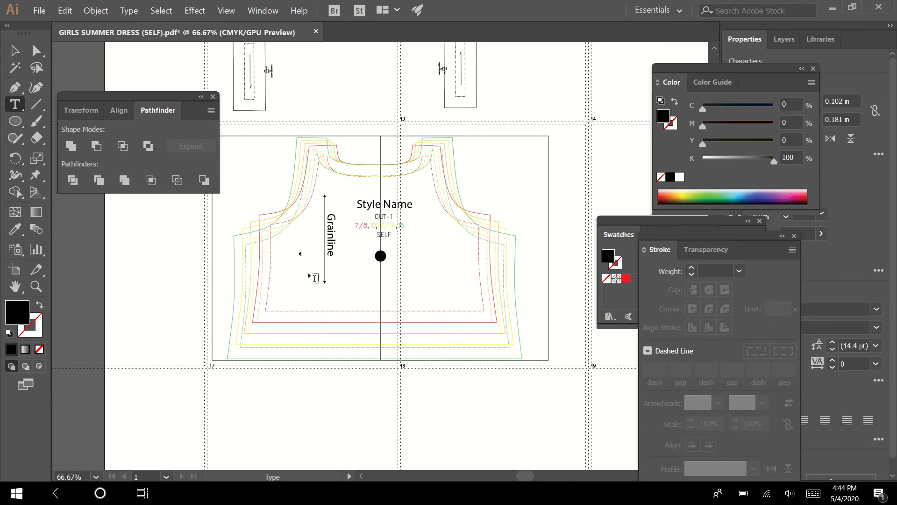
{"action": "left_click", "coordinate": [15, 50]}
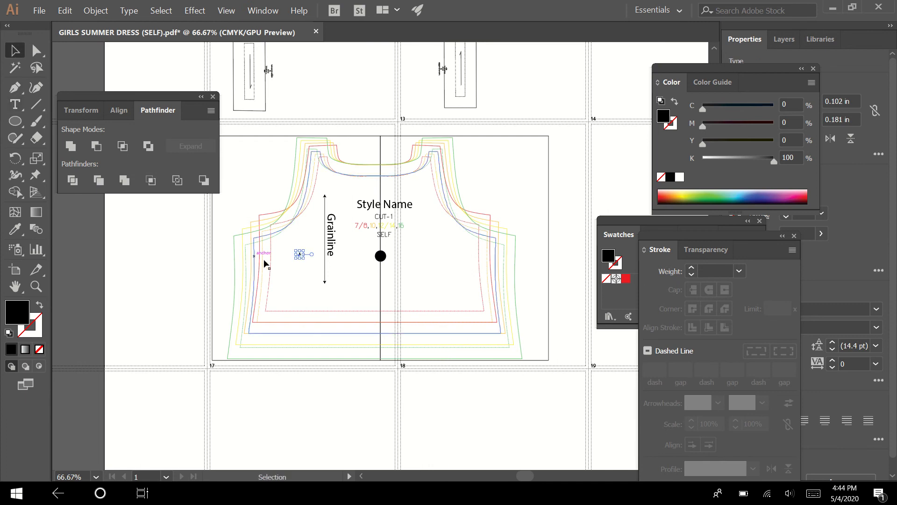
{"action": "left_click_drag", "start_coordinate": [304, 258], "coordinate": [491, 470]}
{"action": "left_click_drag", "start_coordinate": [415, 317], "coordinate": [263, 139]}
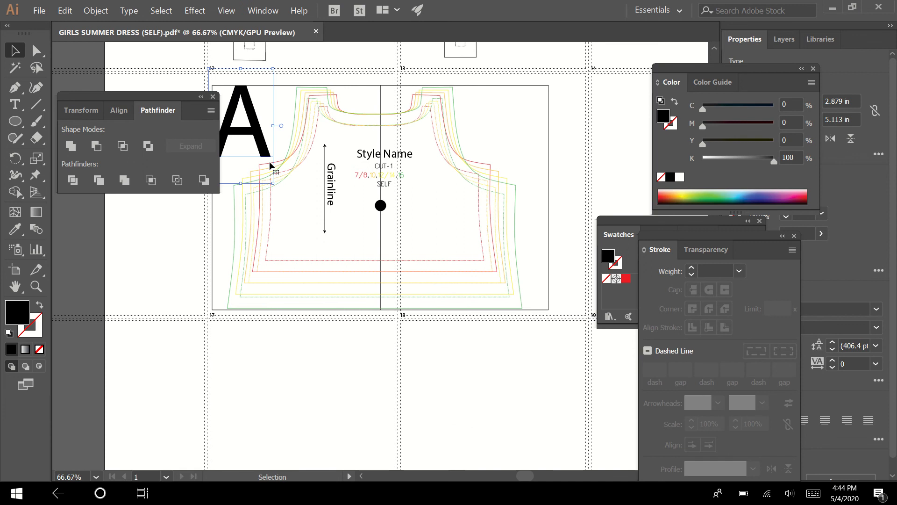
{"action": "left_click_drag", "start_coordinate": [281, 184], "coordinate": [362, 342]}
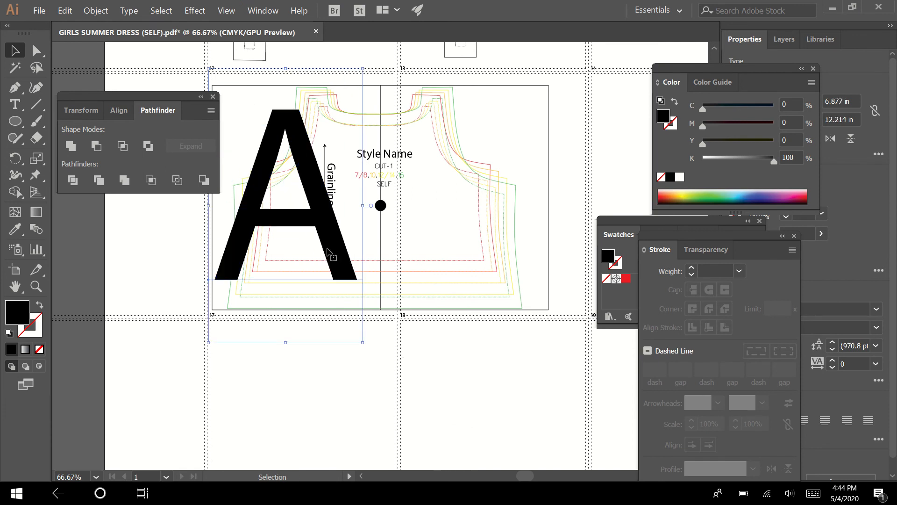
{"action": "left_click_drag", "start_coordinate": [333, 246], "coordinate": [349, 238]}
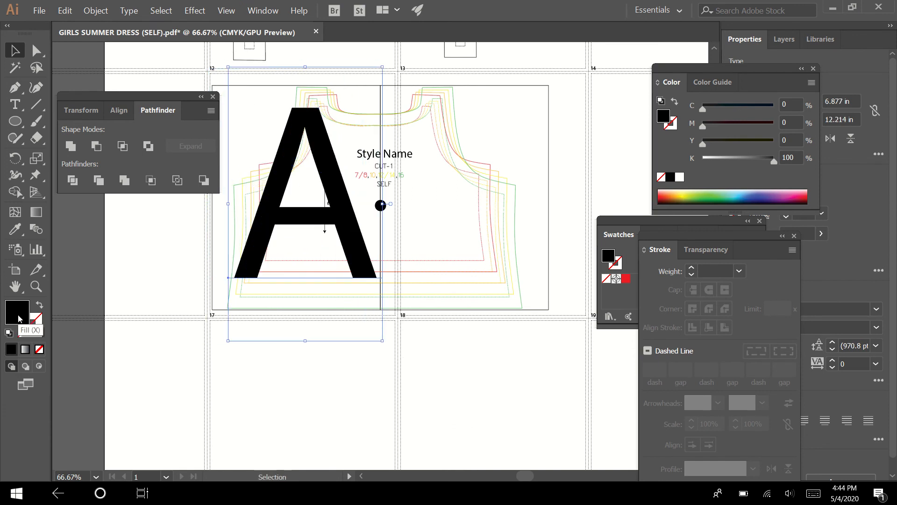
Step: Fill the letter A with gray AFAFAF and move it behind the bodice artwork
{"action": "double_click", "coordinate": [19, 318]}
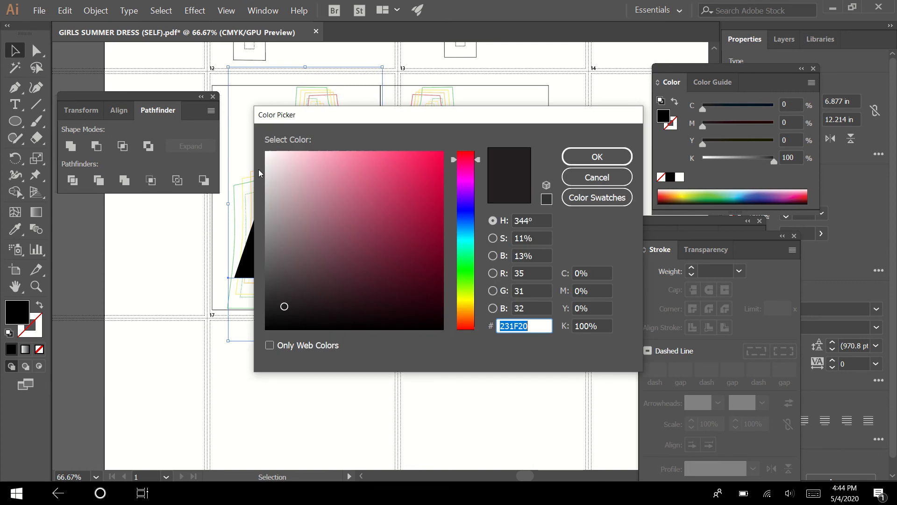
{"action": "left_click_drag", "start_coordinate": [280, 304], "coordinate": [262, 206]}
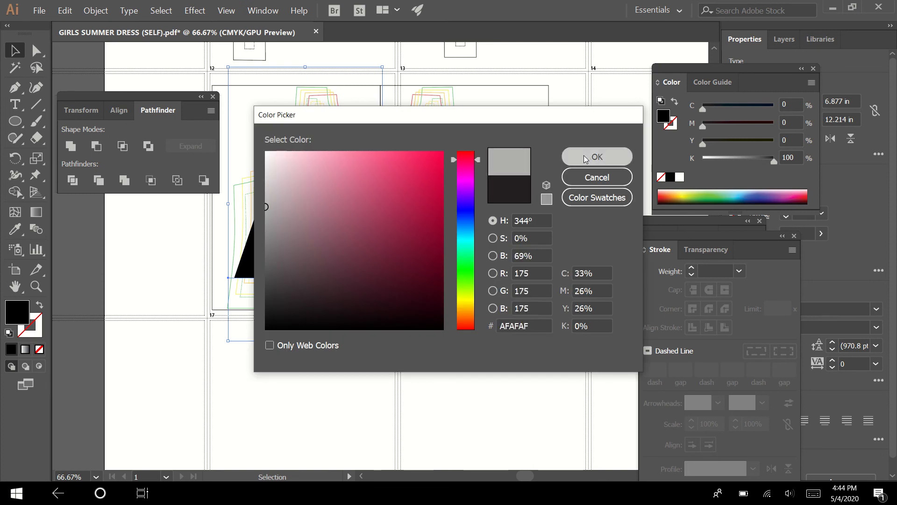
{"action": "left_click", "coordinate": [597, 157]}
{"action": "key", "text": "a"}
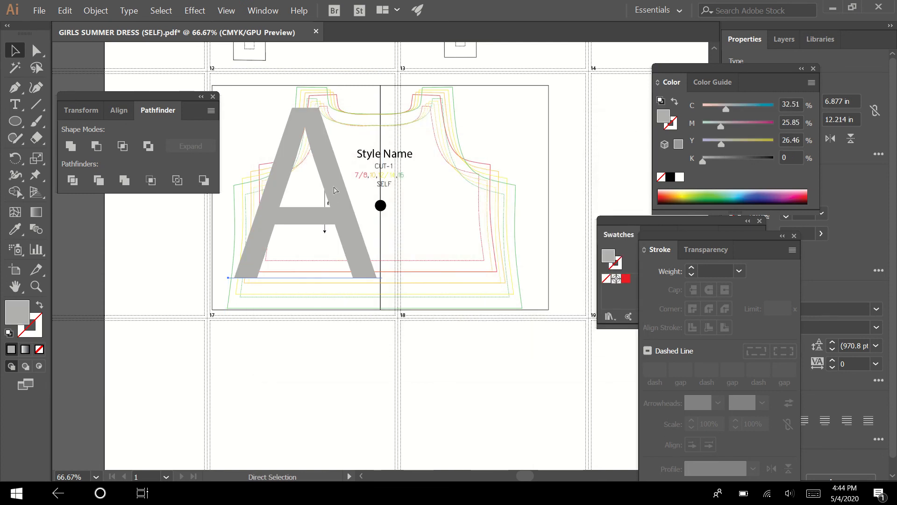
{"action": "key", "text": "ctrl+x"}
{"action": "key", "text": "ctrl+b"}
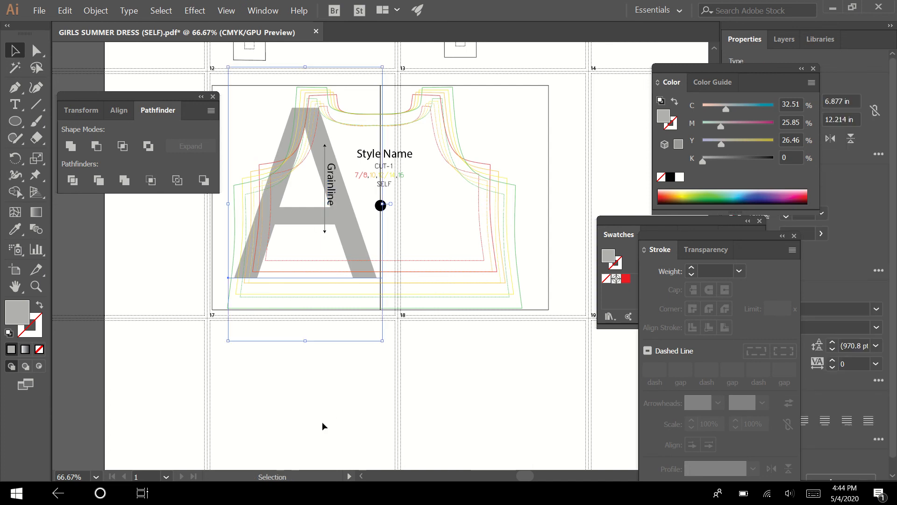
Step: Lighten the fill of the letter A to a pale gray of about C 10, M 9, Y 9, K 0
{"action": "double_click", "coordinate": [21, 314]}
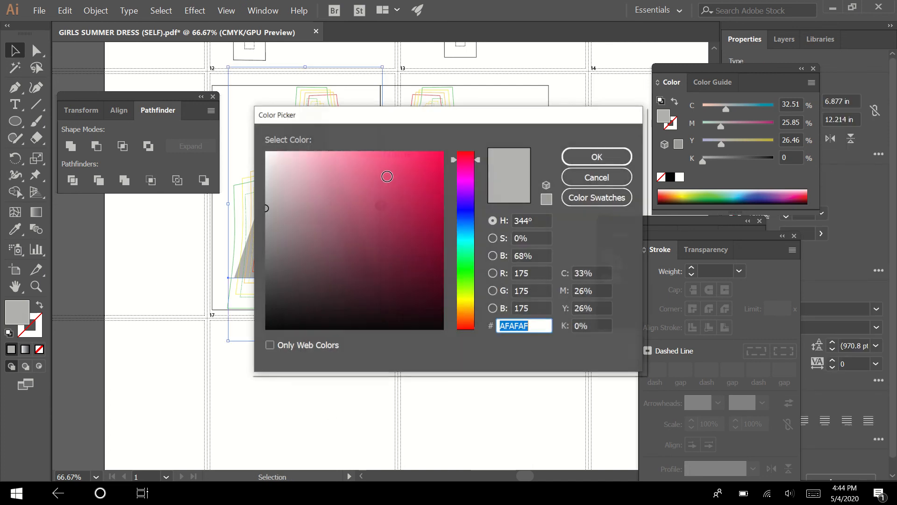
{"action": "left_click", "coordinate": [266, 173]}
{"action": "left_click", "coordinate": [597, 157]}
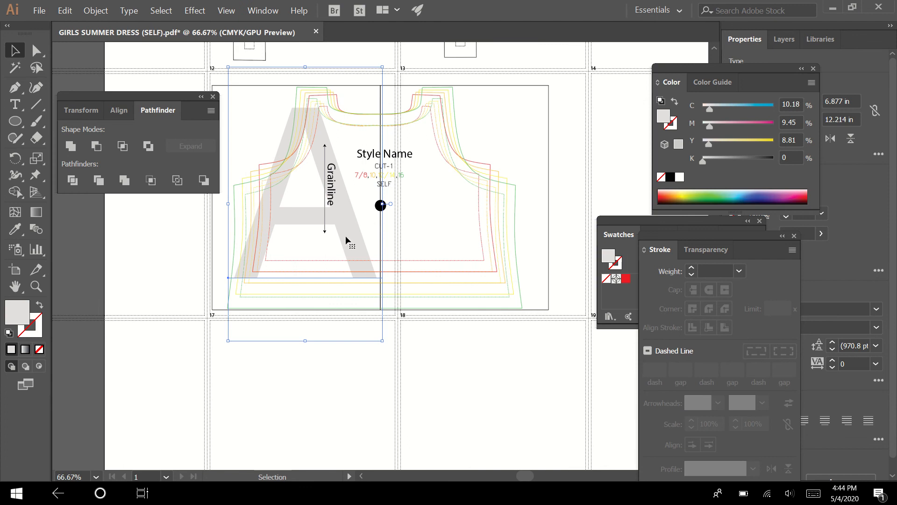
Step: Duplicate the pale gray A horizontally onto the right half of the bodice
{"action": "key", "text": "ctrl+c"}
{"action": "key", "text": "ctrl+c"}
{"action": "left_click_drag", "start_coordinate": [344, 237], "coordinate": [505, 243]}
{"action": "double_click", "coordinate": [505, 243]}
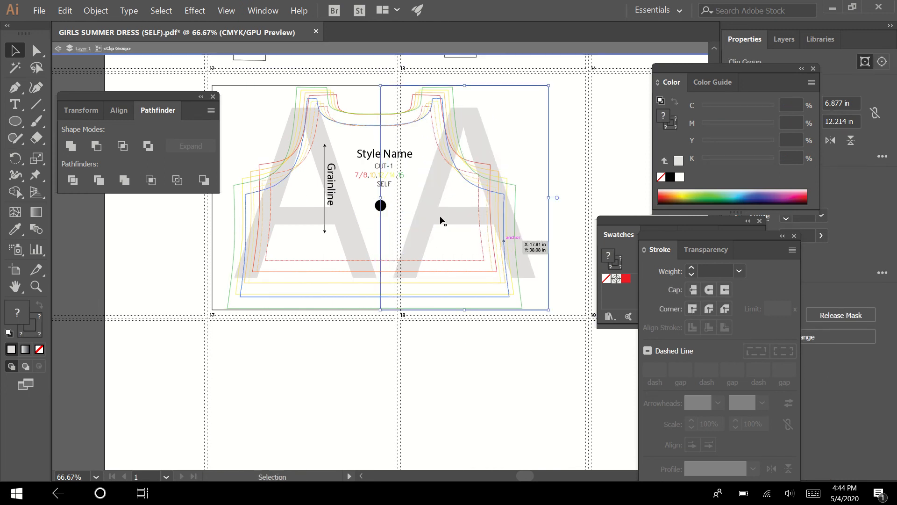
{"action": "key", "text": "Escape"}
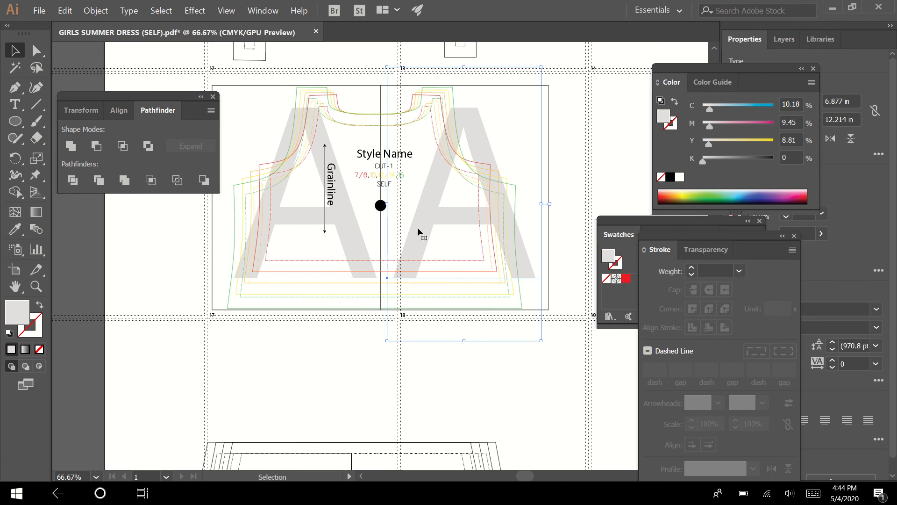
Step: Change the duplicated letter on the right half of the bodice to B
{"action": "key", "text": "t"}
{"action": "left_click", "coordinate": [416, 238]}
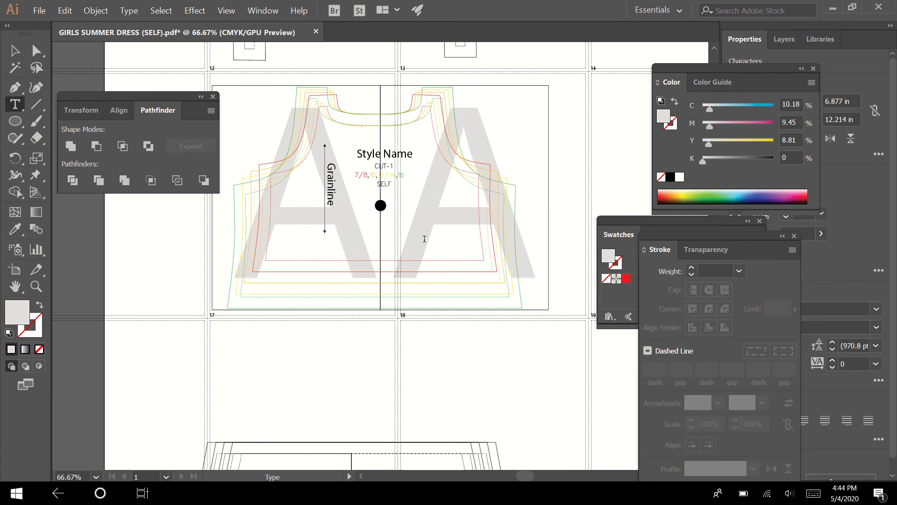
{"action": "left_click_drag", "start_coordinate": [422, 238], "coordinate": [513, 239]}
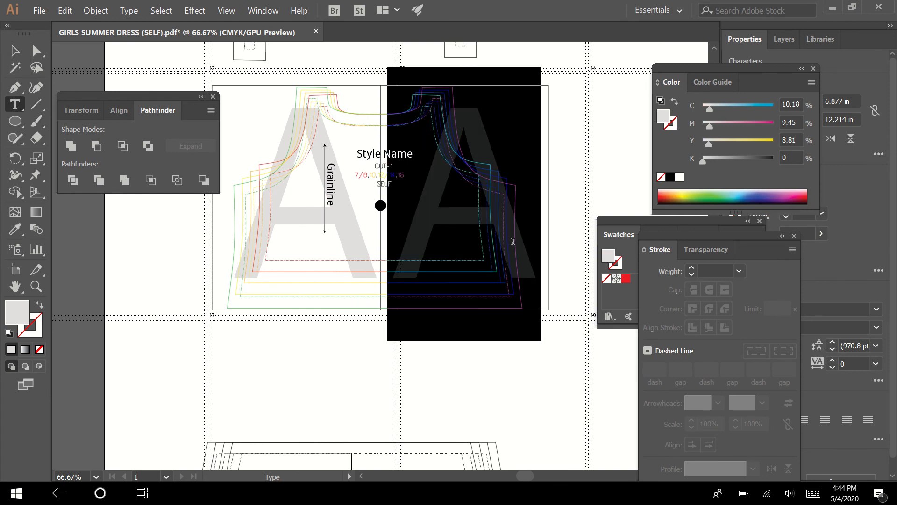
{"action": "type", "text": "B"}
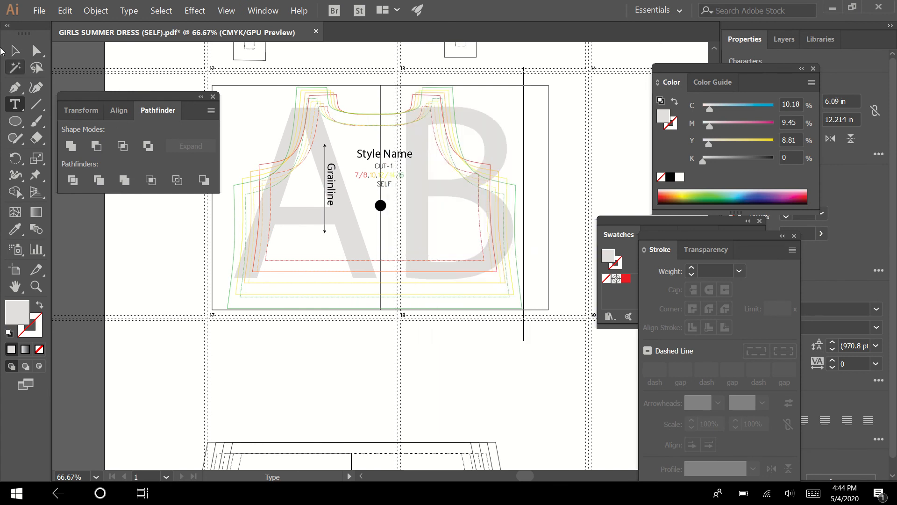
{"action": "left_click", "coordinate": [11, 55]}
{"action": "left_click", "coordinate": [467, 387]}
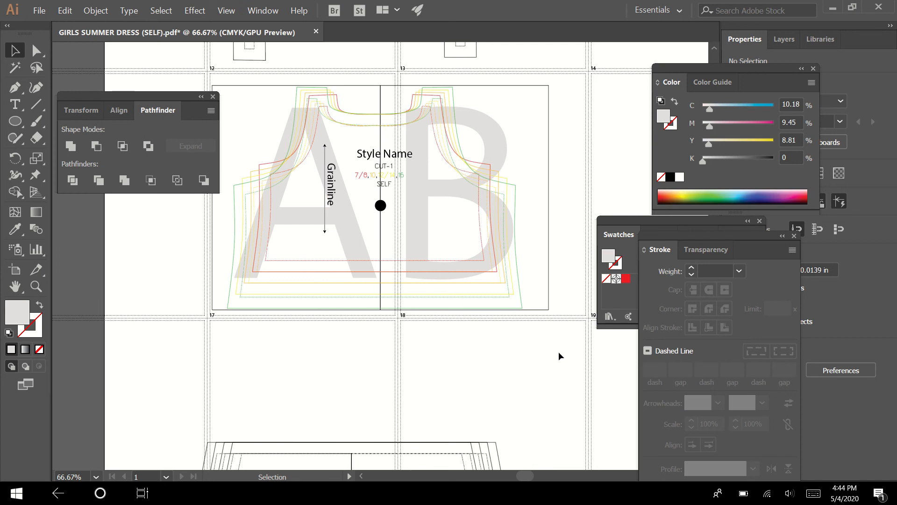
Step: Select the complete bodice with its frames, letters and circle, and create a new portrait Letter document, 8.5 x 11 in, with 2 artboards
{"action": "key", "text": "ctrl+minus"}
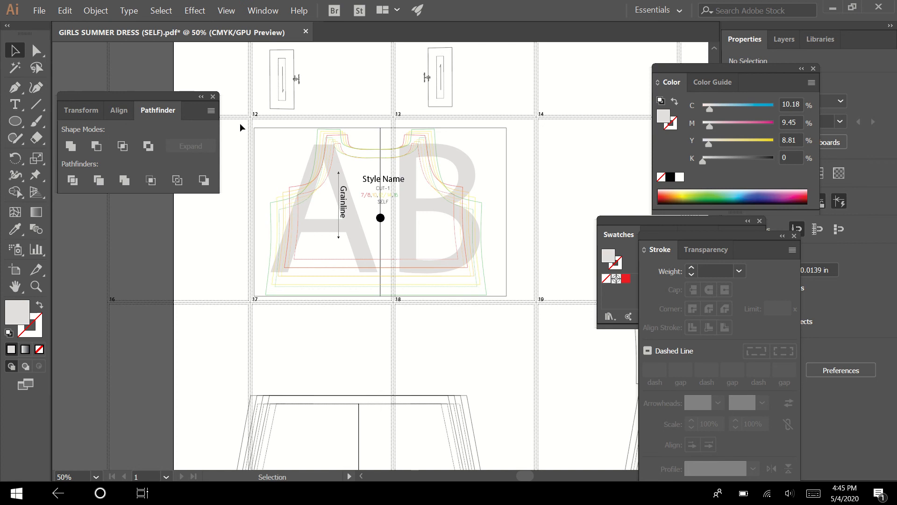
{"action": "left_click_drag", "start_coordinate": [241, 124], "coordinate": [539, 322]}
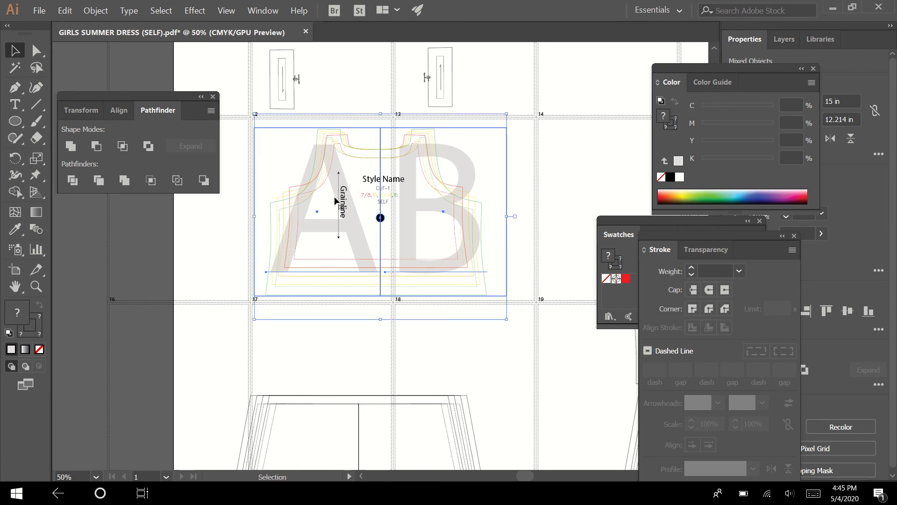
{"action": "left_click", "coordinate": [40, 10]}
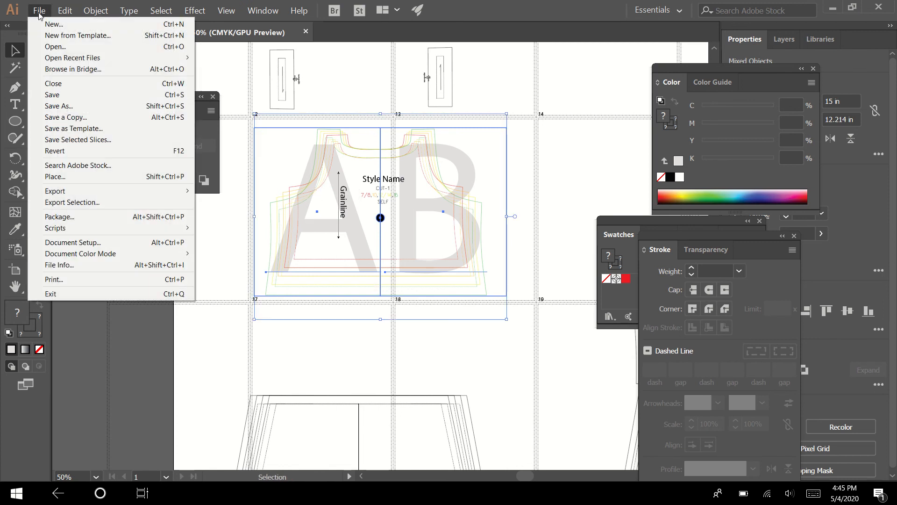
{"action": "left_click", "coordinate": [53, 24]}
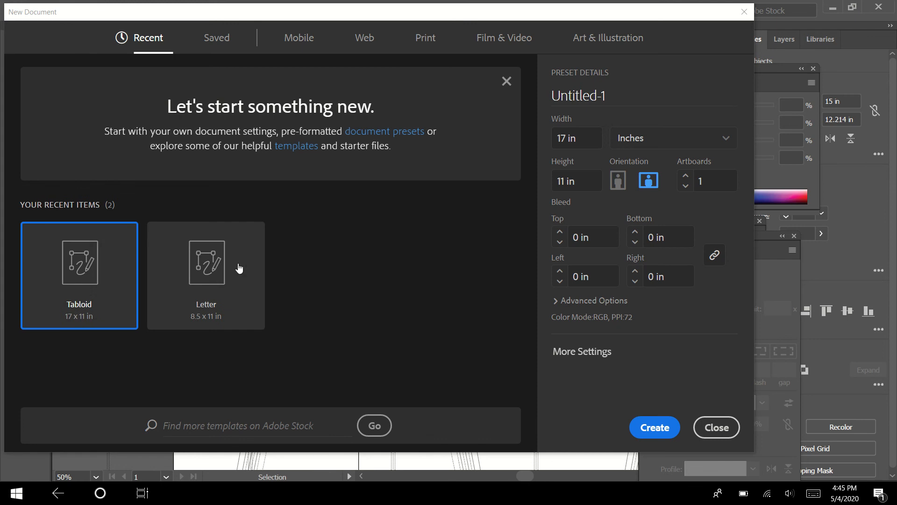
{"action": "left_click", "coordinate": [208, 266]}
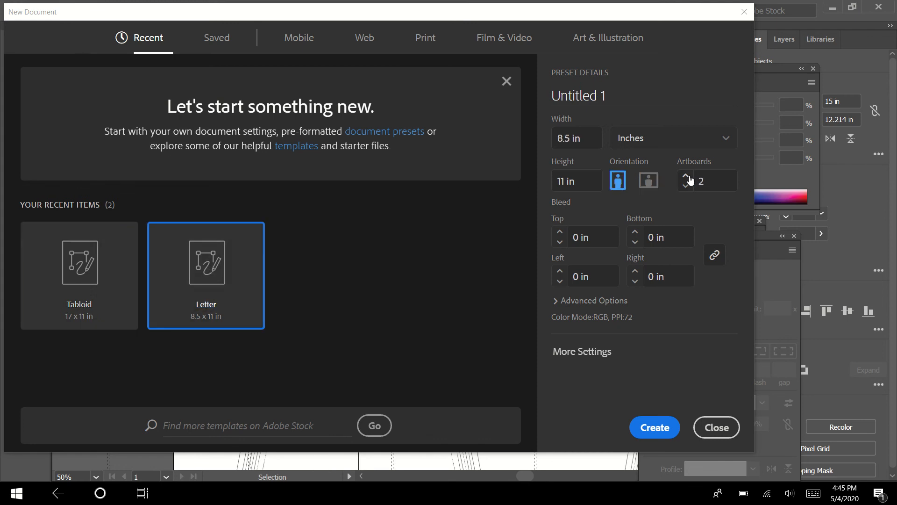
{"action": "left_click", "coordinate": [661, 430]}
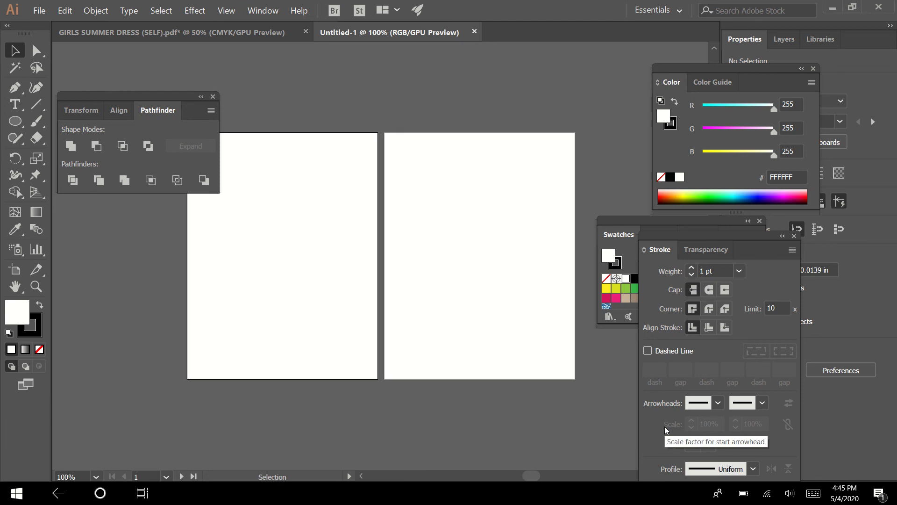
Step: Show the print tiling on the new two-artboard Letter document
{"action": "left_click", "coordinate": [226, 10]}
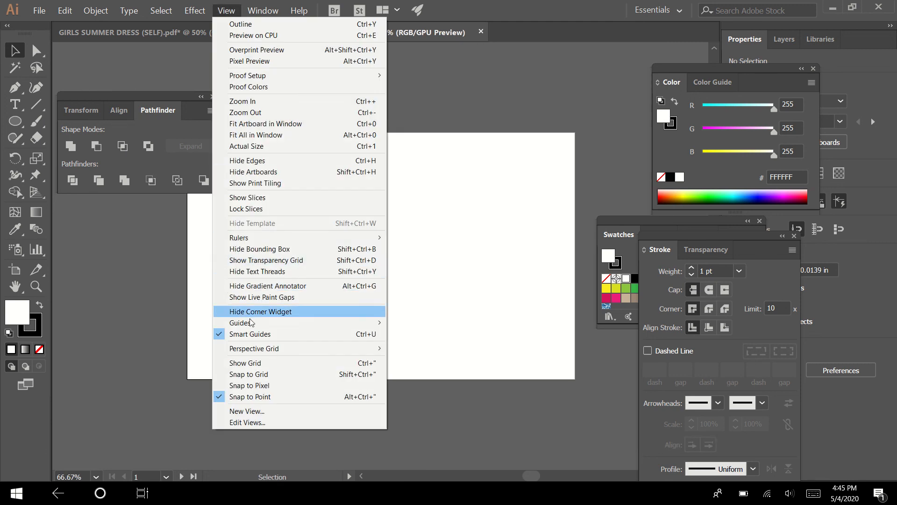
{"action": "left_click", "coordinate": [262, 183]}
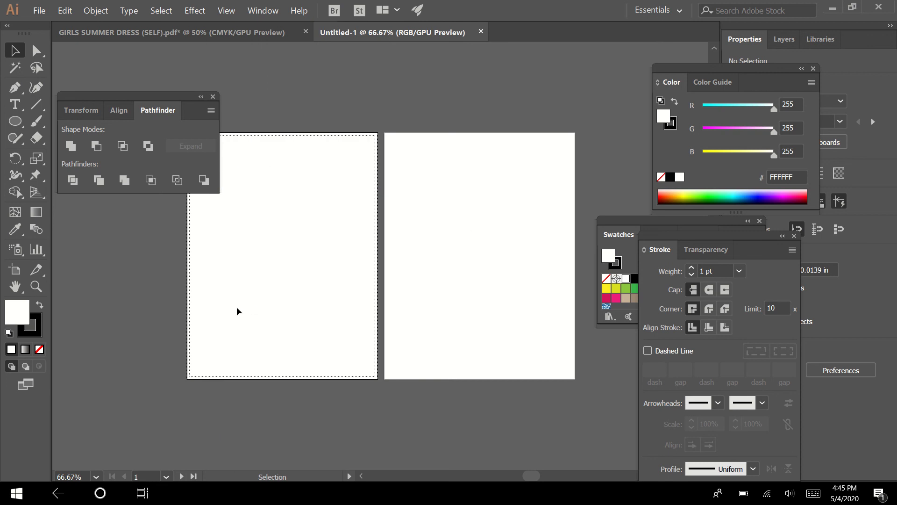
{"action": "left_click_drag", "start_coordinate": [248, 298], "coordinate": [360, 273]}
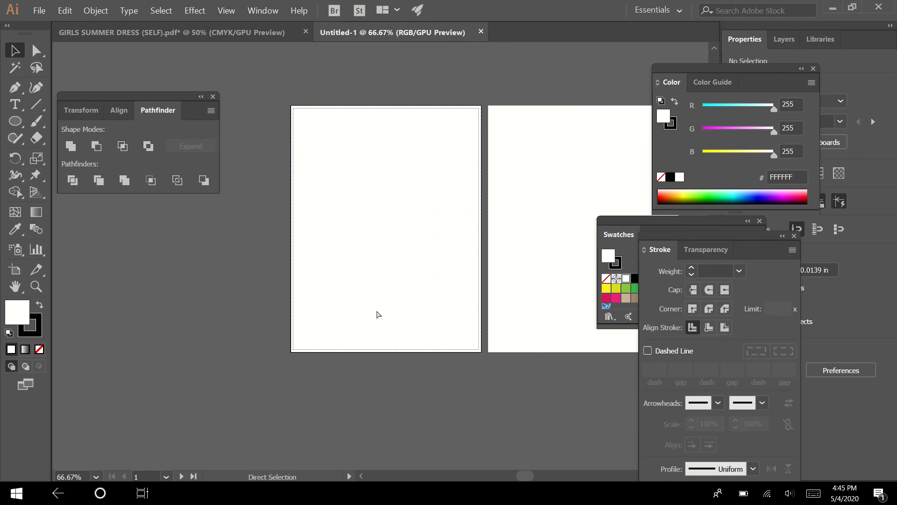
Step: Paste the copied bodice with its frames, letters and circle across the two artboards
{"action": "key", "text": "ctrl+v"}
{"action": "left_click_drag", "start_coordinate": [322, 257], "coordinate": [359, 262]}
{"action": "key", "text": "space"}
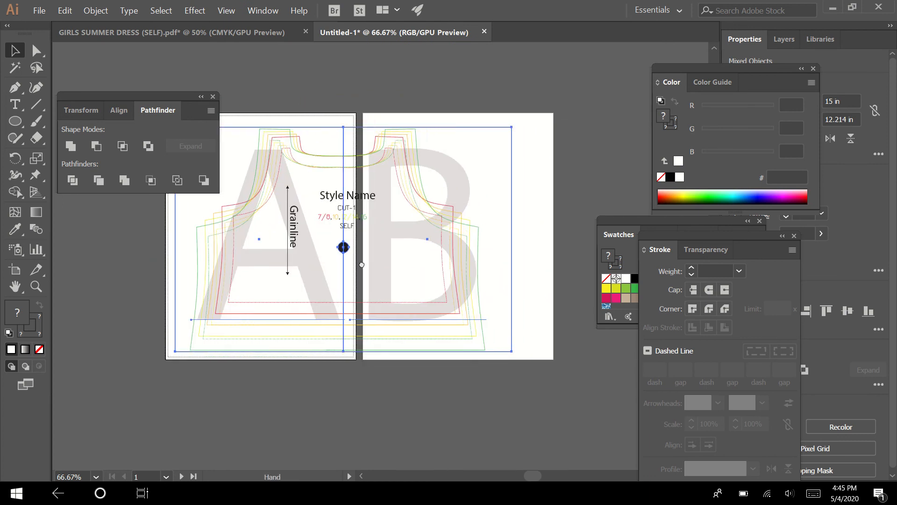
{"action": "left_click", "coordinate": [351, 94]}
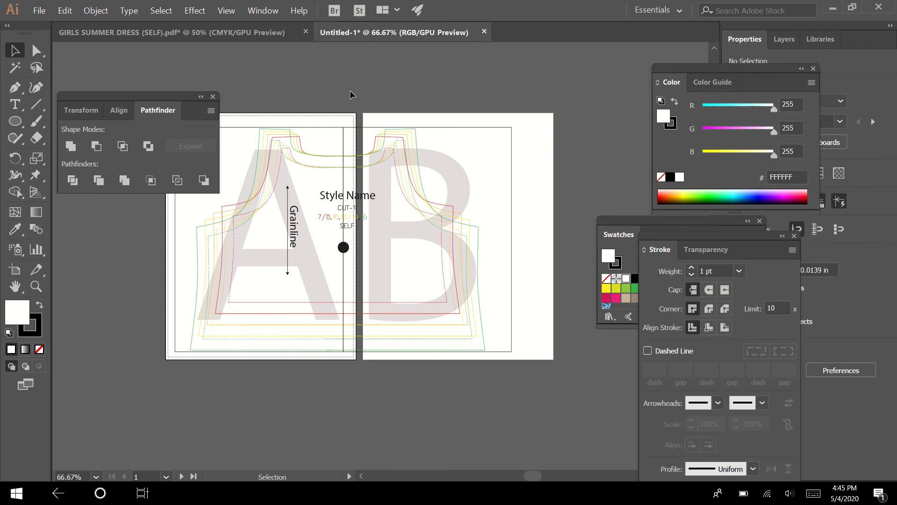
Step: Cut the black circle from the line where the A and B halves of the bodice meet
{"action": "left_click", "coordinate": [344, 248]}
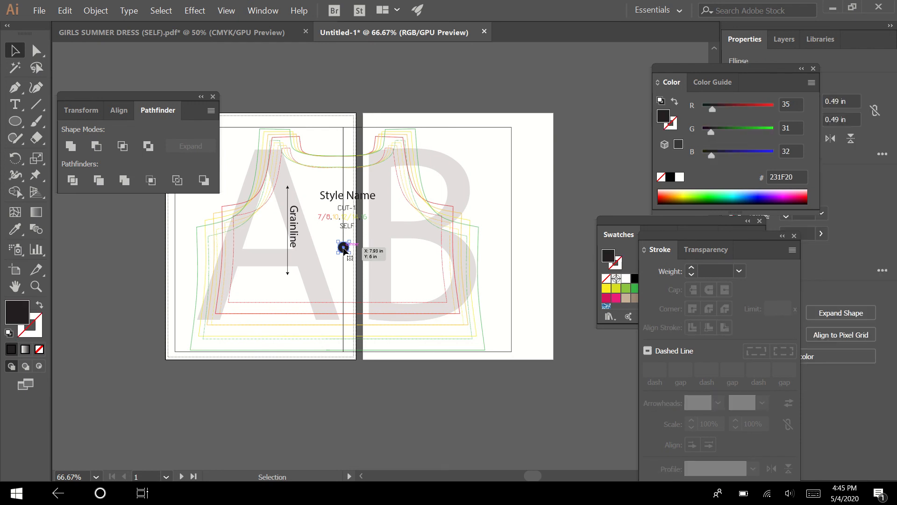
{"action": "key", "text": "z"}
{"action": "left_click_drag", "start_coordinate": [322, 224], "coordinate": [459, 383]}
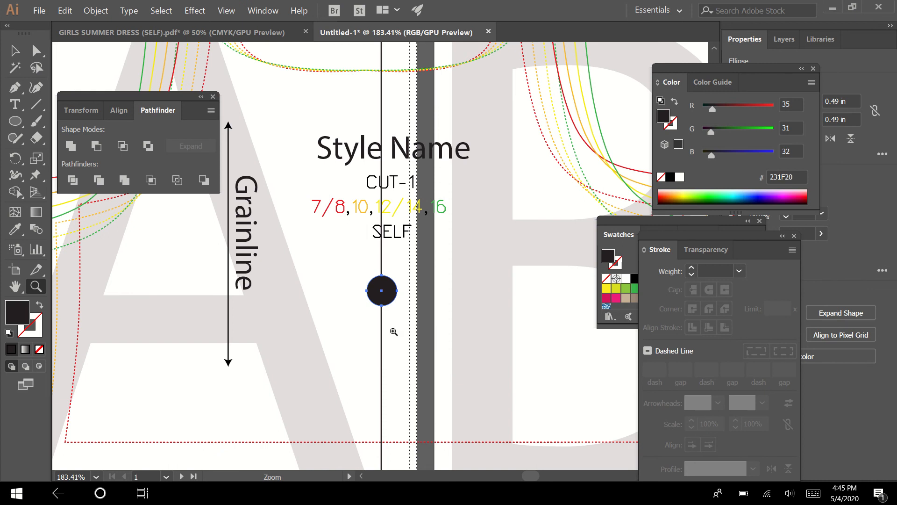
{"action": "key", "text": "v"}
{"action": "left_click", "coordinate": [393, 299]}
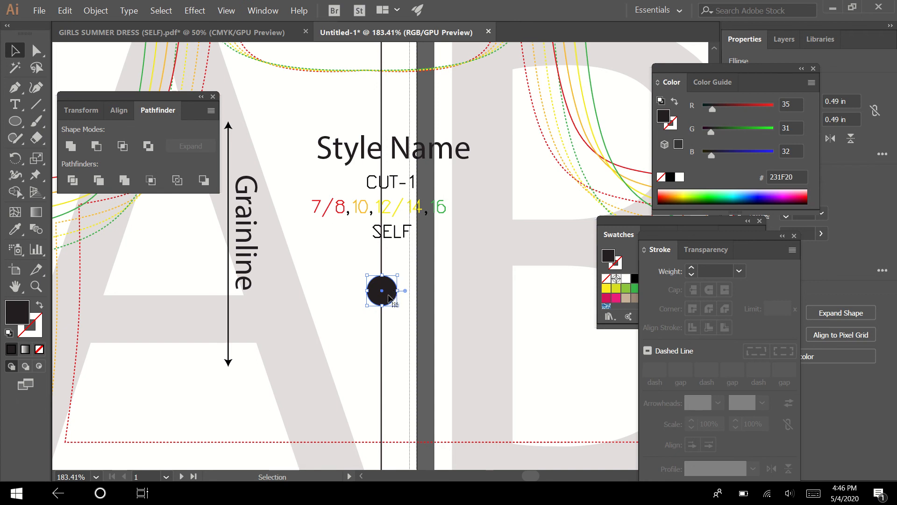
{"action": "key", "text": "Delete"}
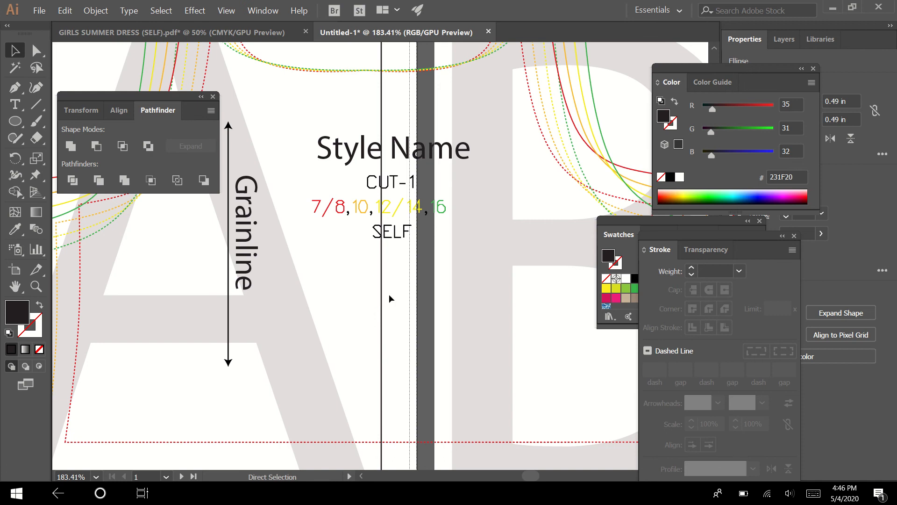
Step: Paste the circle in its original place inside the A half's clip group, and leave isolation mode
{"action": "left_click", "coordinate": [251, 286]}
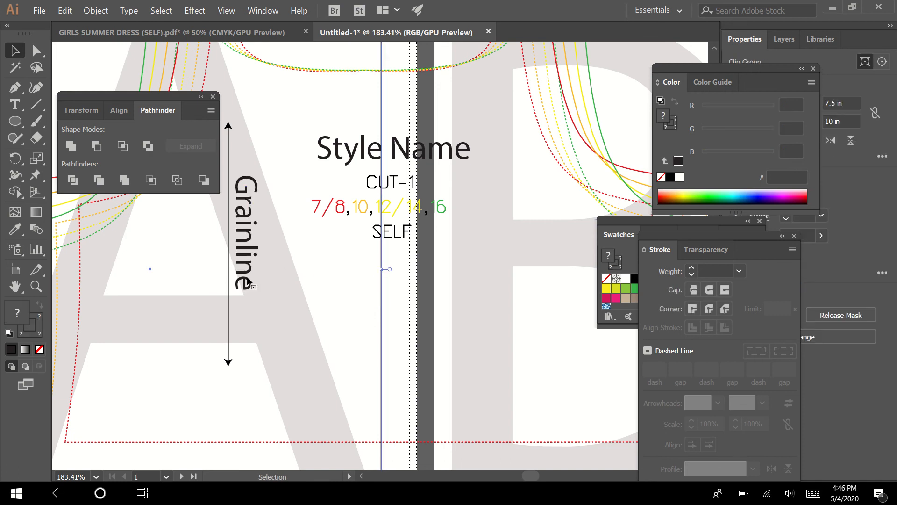
{"action": "double_click", "coordinate": [250, 284]}
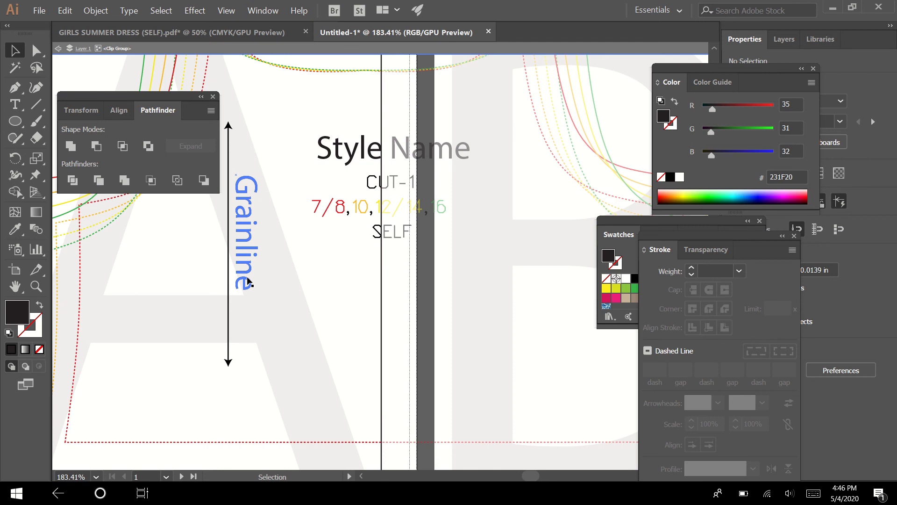
{"action": "left_click", "coordinate": [247, 283]}
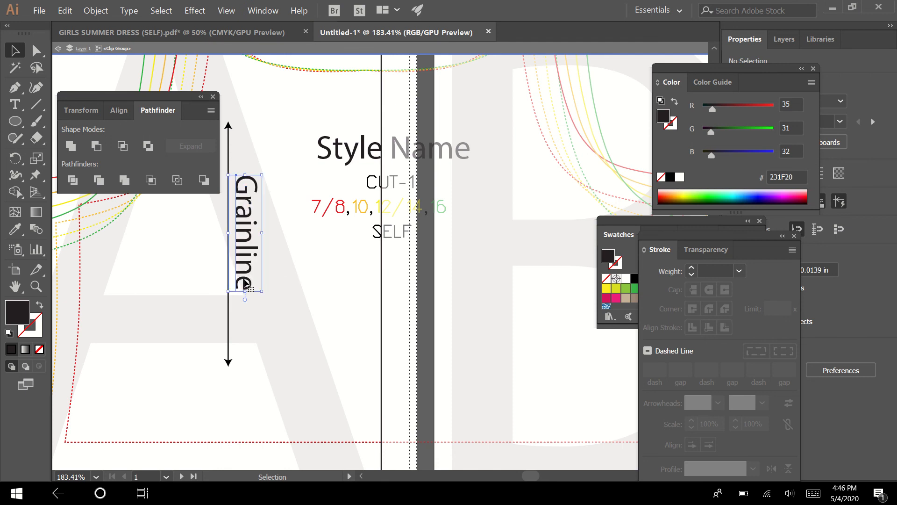
{"action": "left_click", "coordinate": [301, 278]}
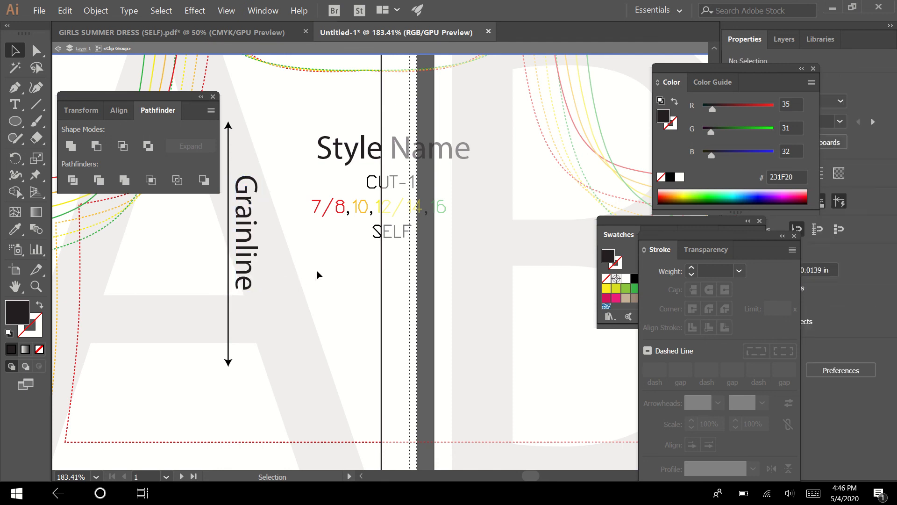
{"action": "key", "text": "ctrl"}
{"action": "left_click", "coordinate": [252, 255]}
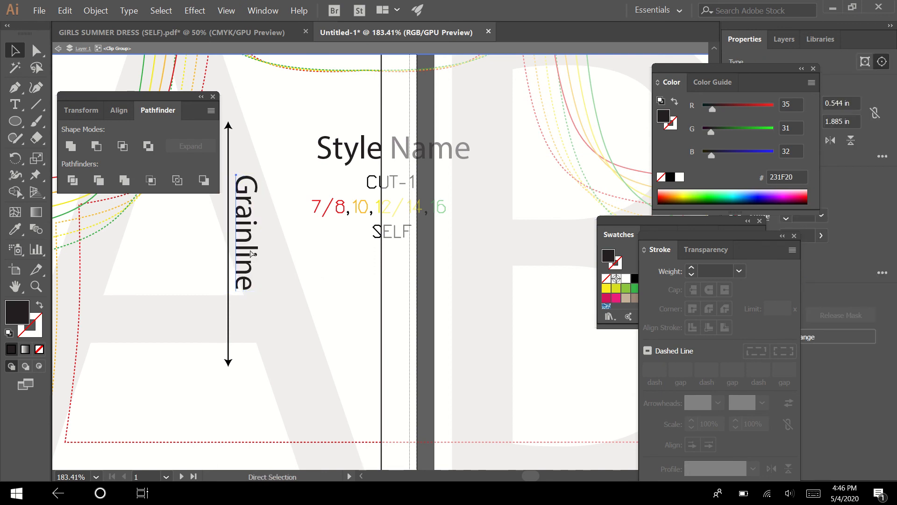
{"action": "key", "text": "ctrl+v"}
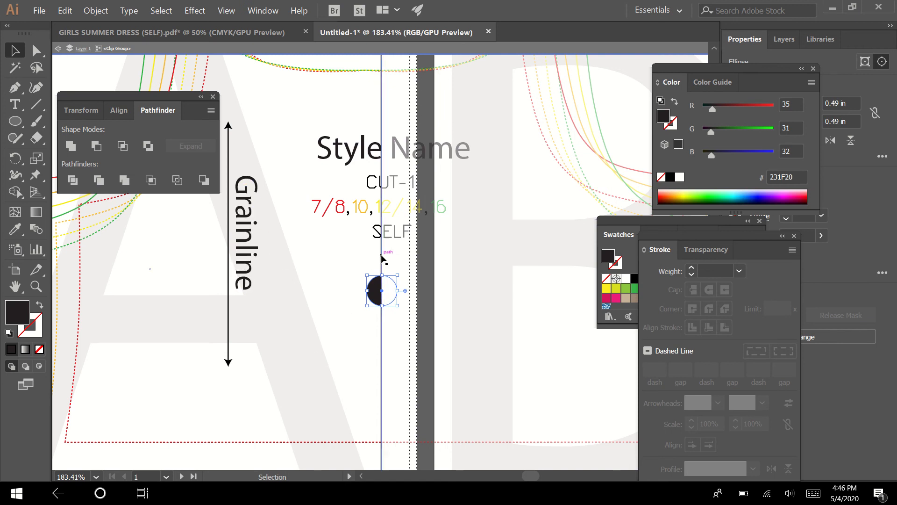
{"action": "double_click", "coordinate": [387, 329]}
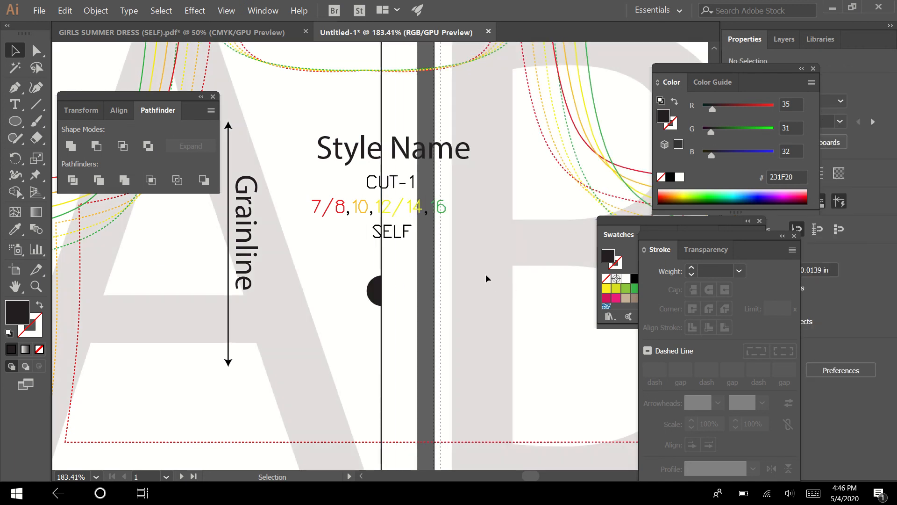
{"action": "double_click", "coordinate": [486, 274]}
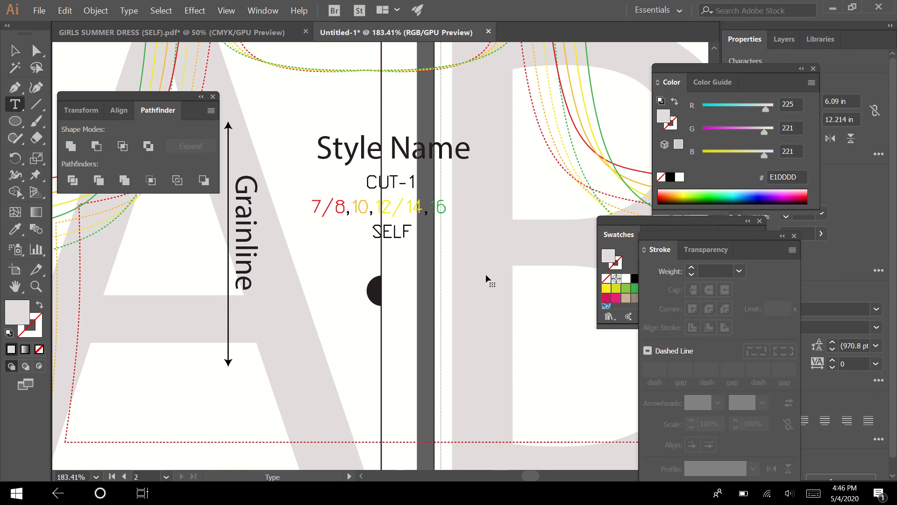
{"action": "key", "text": "ctrl+a"}
{"action": "left_click", "coordinate": [486, 278]}
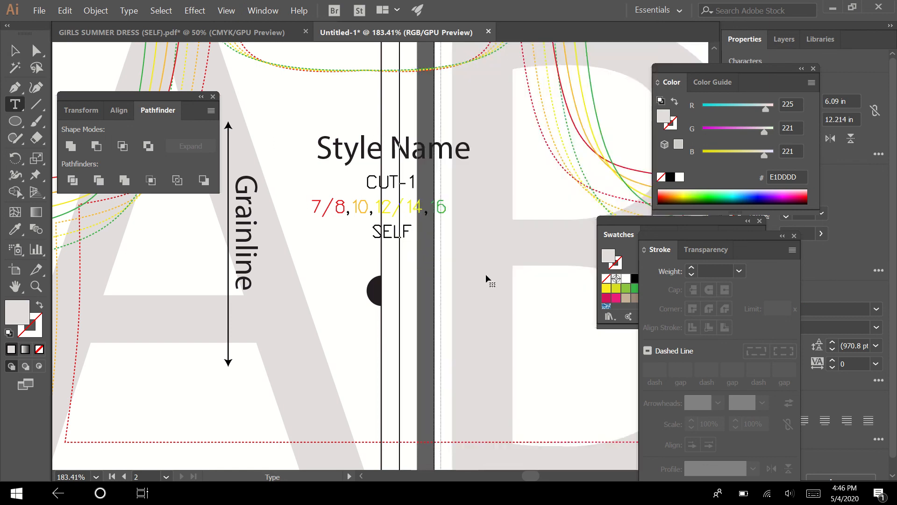
{"action": "double_click", "coordinate": [499, 271]}
{"action": "left_click", "coordinate": [499, 271]}
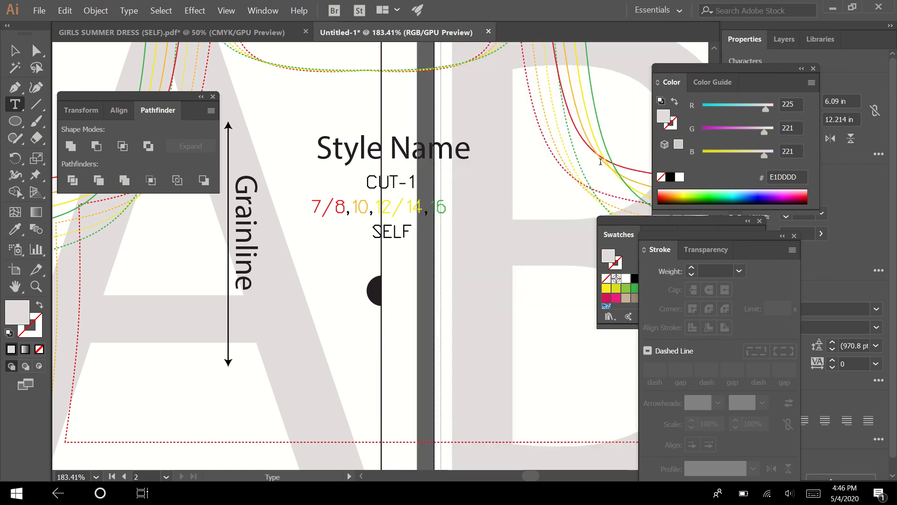
{"action": "left_click", "coordinate": [15, 50]}
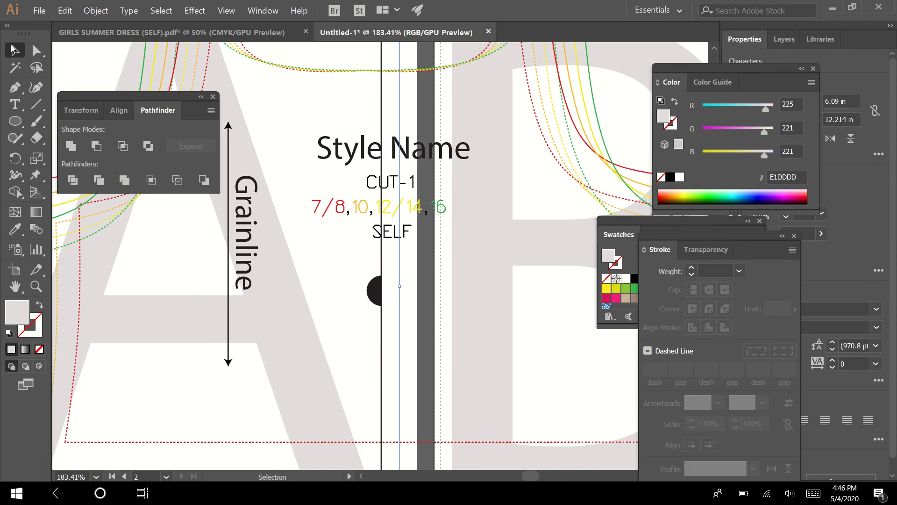
Step: Try to paste the circle in front inside the B half's clip group, undo the paste and leave isolation mode
{"action": "double_click", "coordinate": [581, 177]}
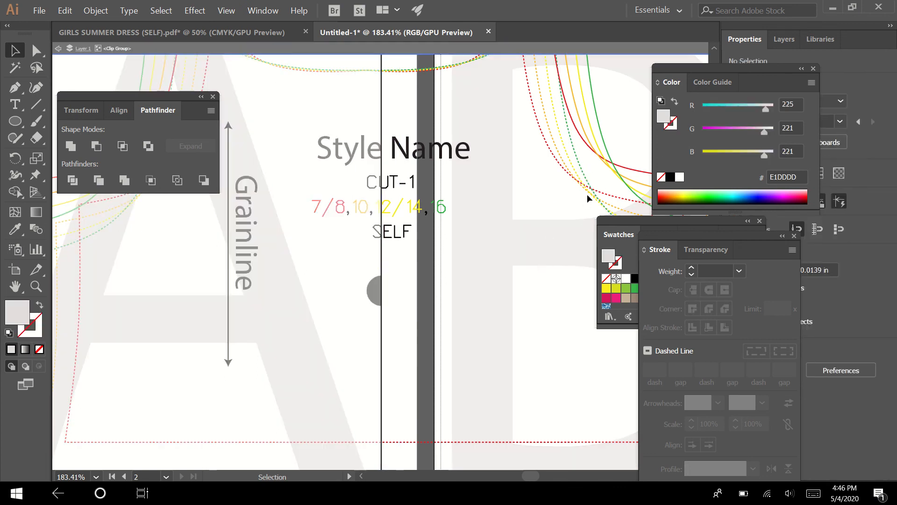
{"action": "left_click", "coordinate": [590, 189]}
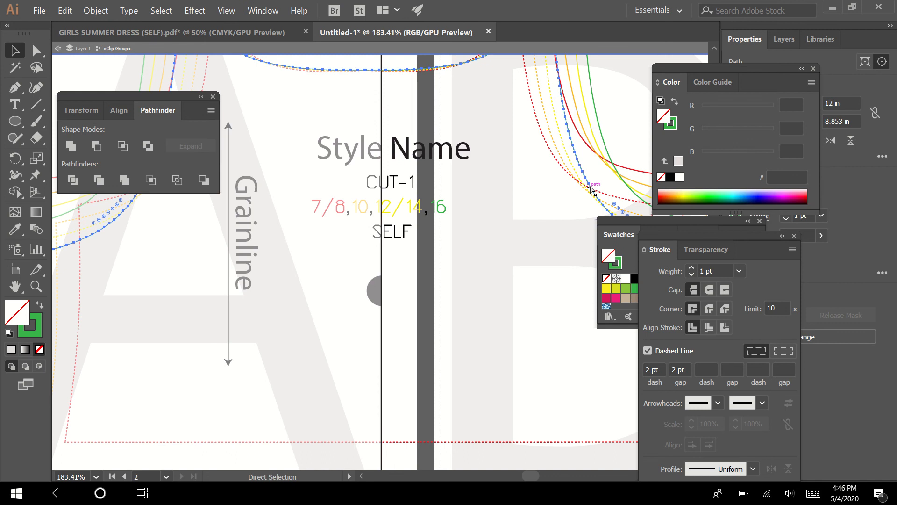
{"action": "key", "text": "ctrl+z"}
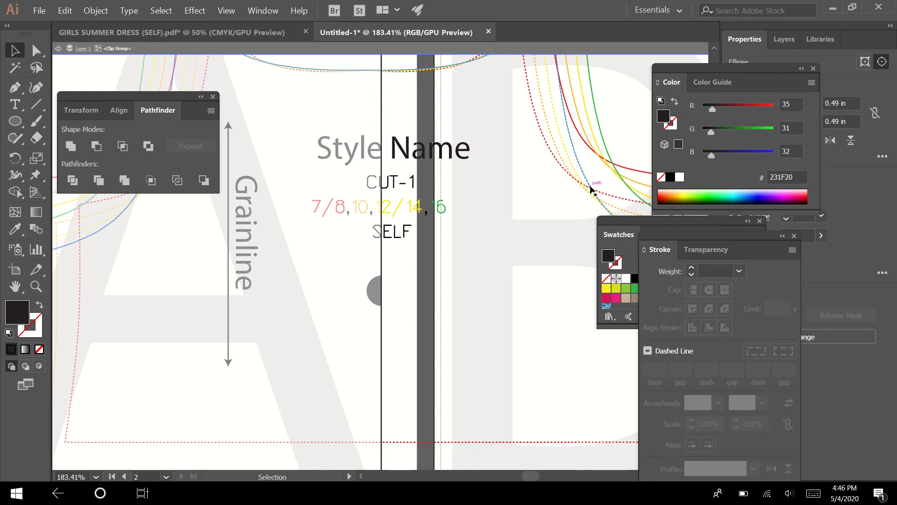
{"action": "left_click", "coordinate": [598, 194]}
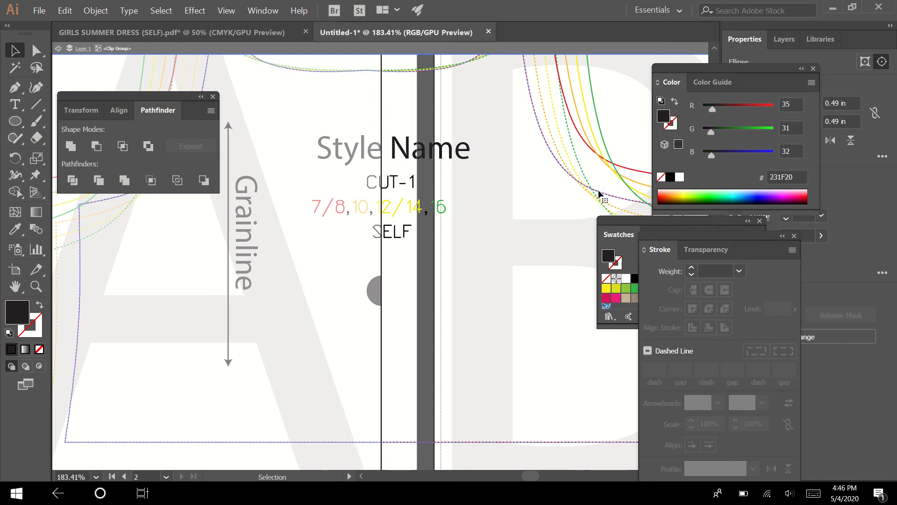
{"action": "left_click", "coordinate": [598, 193]}
{"action": "key", "text": "ctrl+c"}
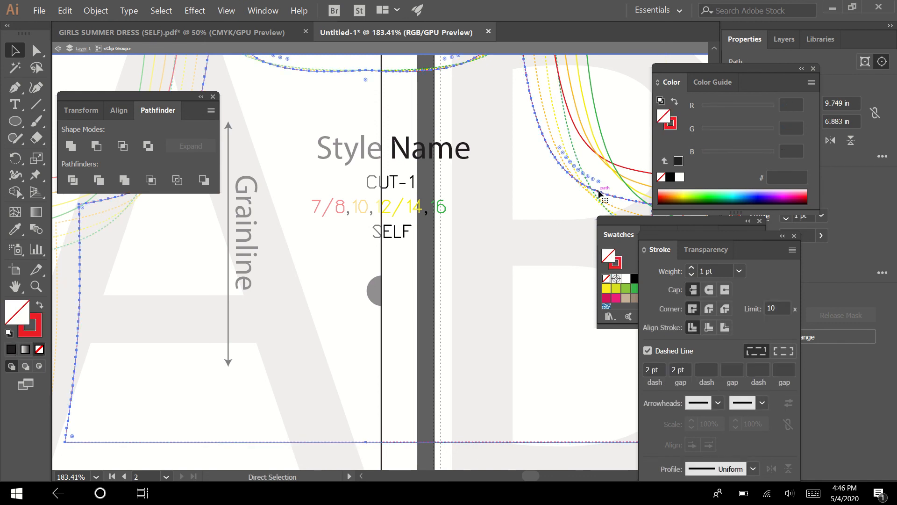
{"action": "key", "text": "ctrl+f"}
{"action": "left_click", "coordinate": [94, 12]}
{"action": "mouse_move", "coordinate": [65, 13]}
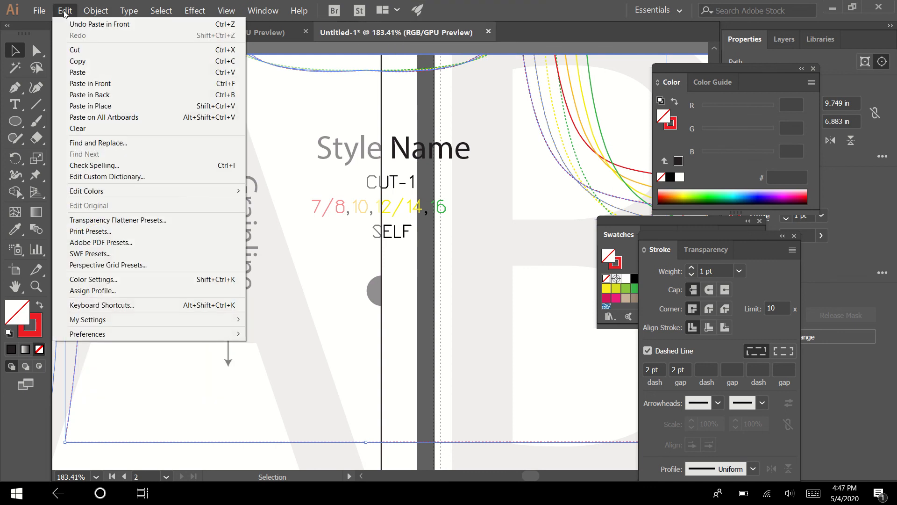
{"action": "left_click", "coordinate": [96, 24]}
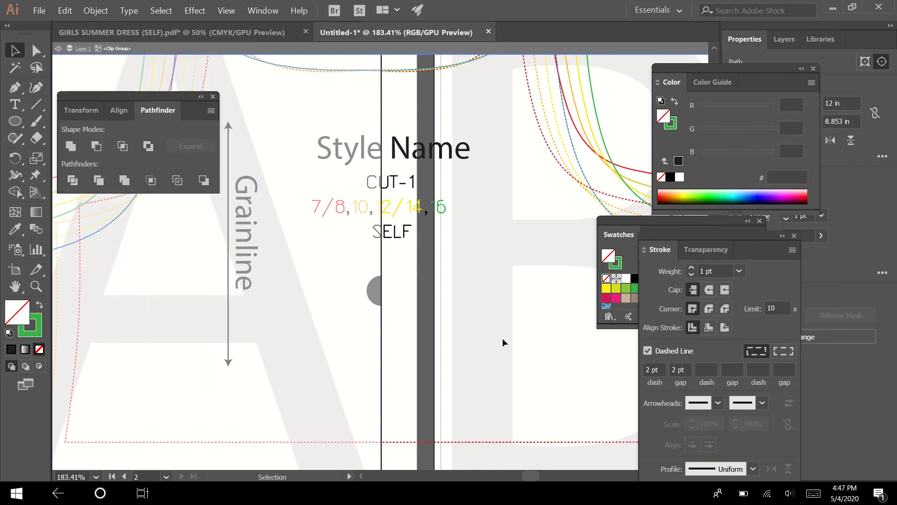
{"action": "double_click", "coordinate": [421, 305]}
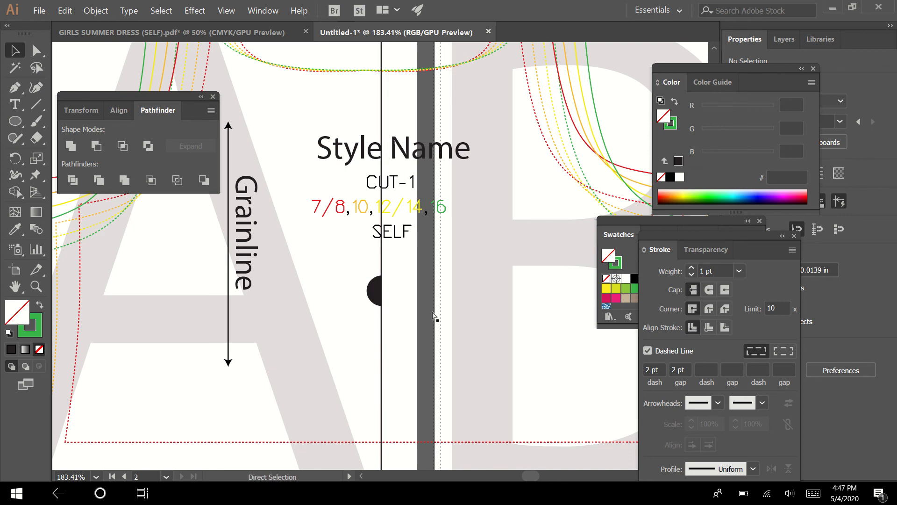
Step: Try pasting another copy of the black circle over the bodice outside the clip groups, and undo it
{"action": "key", "text": "ctrl+0"}
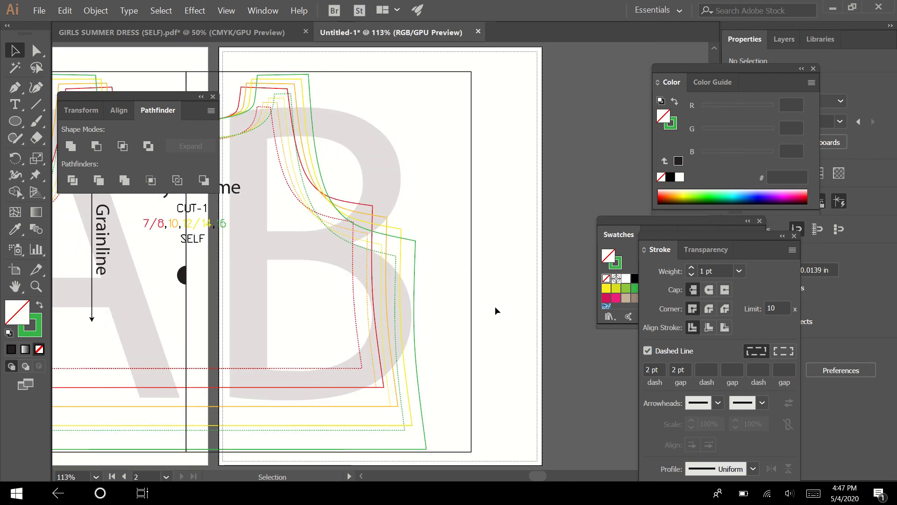
{"action": "key", "text": "space"}
{"action": "left_click_drag", "start_coordinate": [398, 294], "coordinate": [528, 275]}
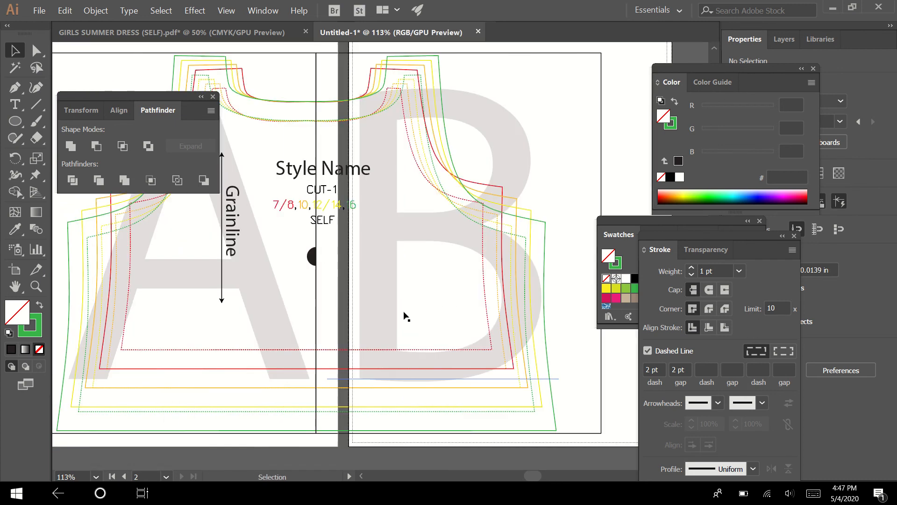
{"action": "left_click", "coordinate": [316, 258]}
{"action": "left_click", "coordinate": [314, 258]}
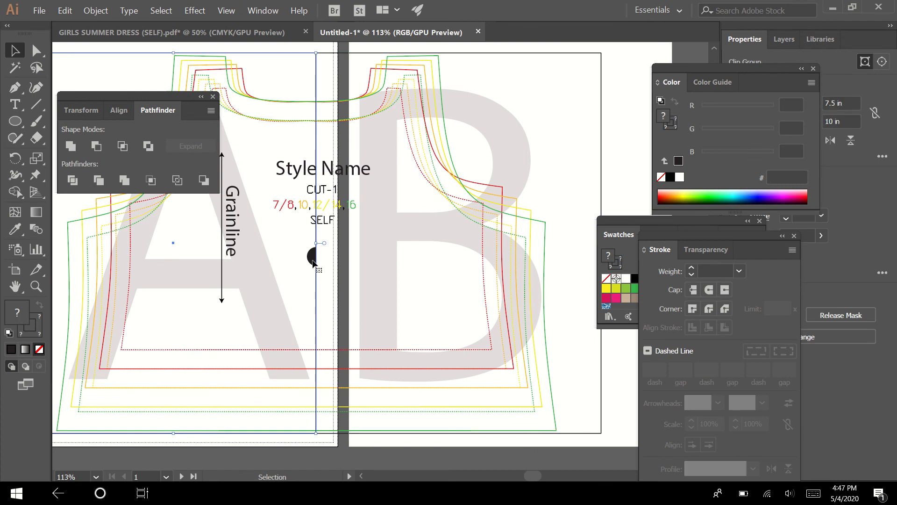
{"action": "key", "text": "ctrl+v"}
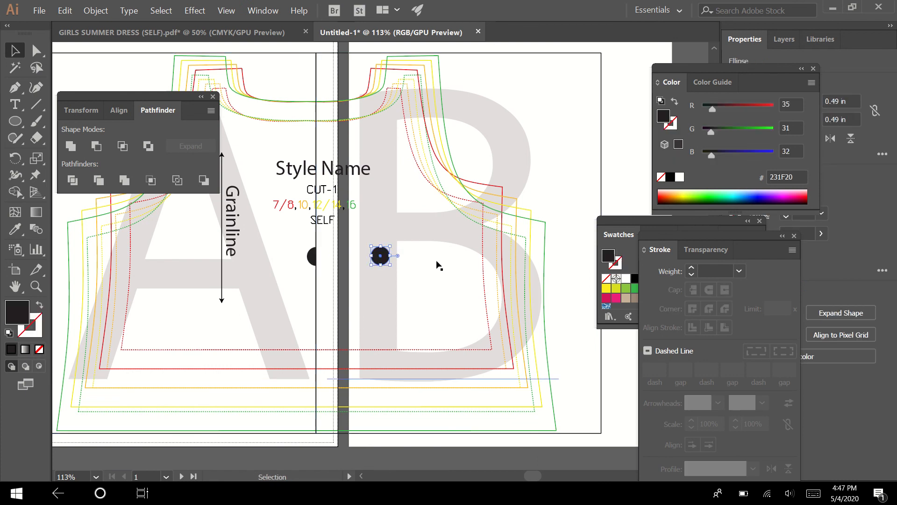
{"action": "key", "text": "ctrl+z"}
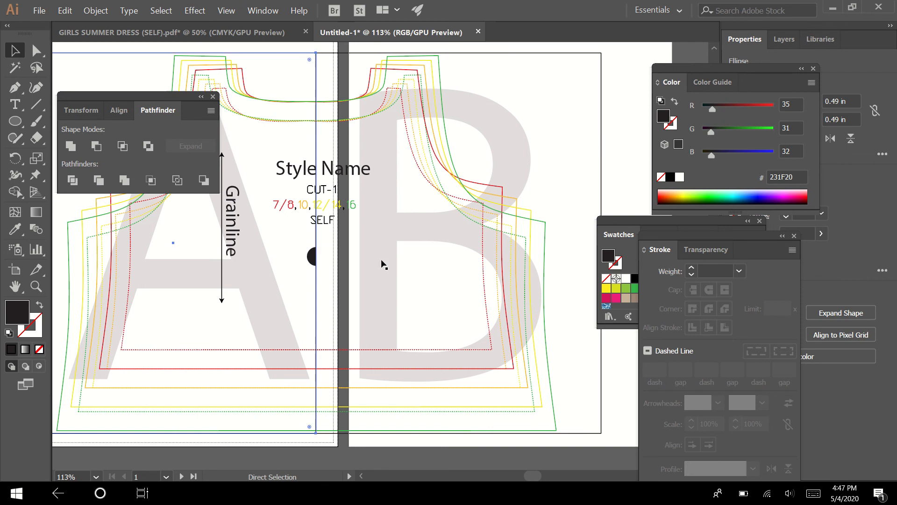
Step: Try pasting the circle in front of the dashed red size line in the B half's clip group, undo it and leave isolation mode
{"action": "left_click", "coordinate": [453, 199]}
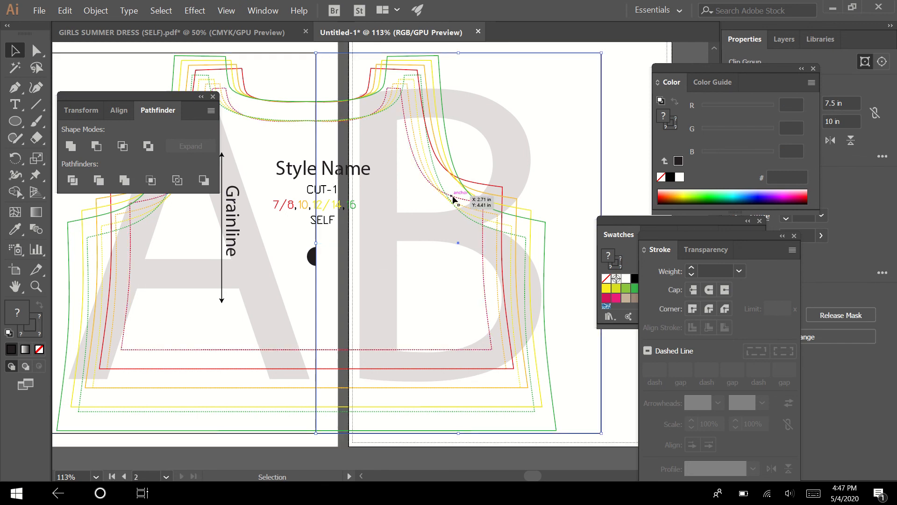
{"action": "double_click", "coordinate": [452, 199]}
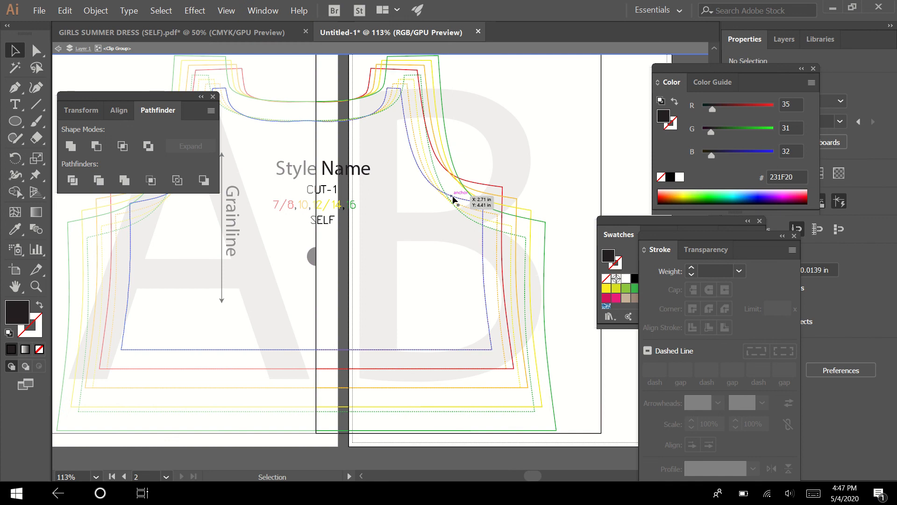
{"action": "left_click", "coordinate": [452, 199]}
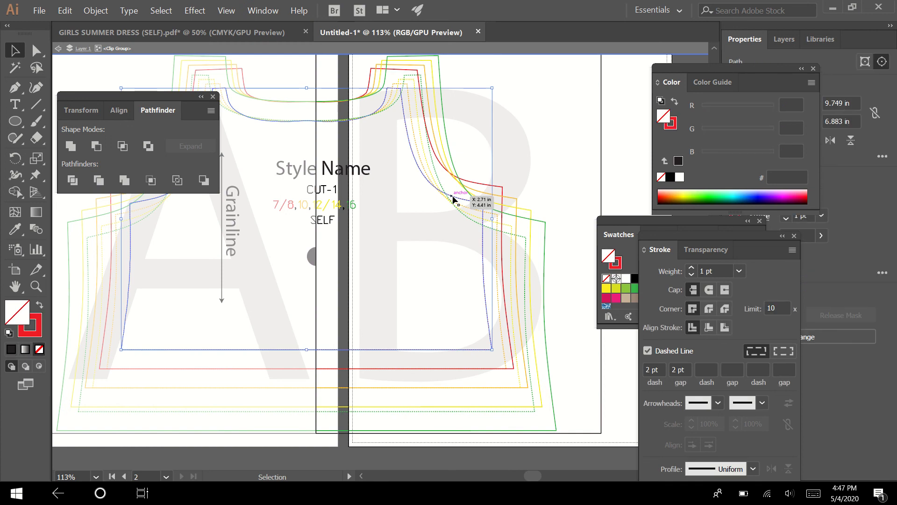
{"action": "key", "text": "ctrl+f"}
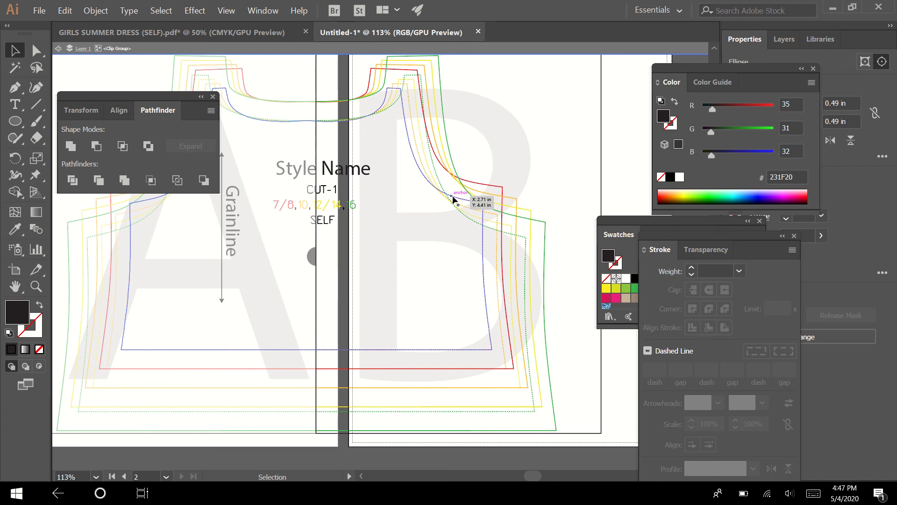
{"action": "key", "text": "ctrl+z"}
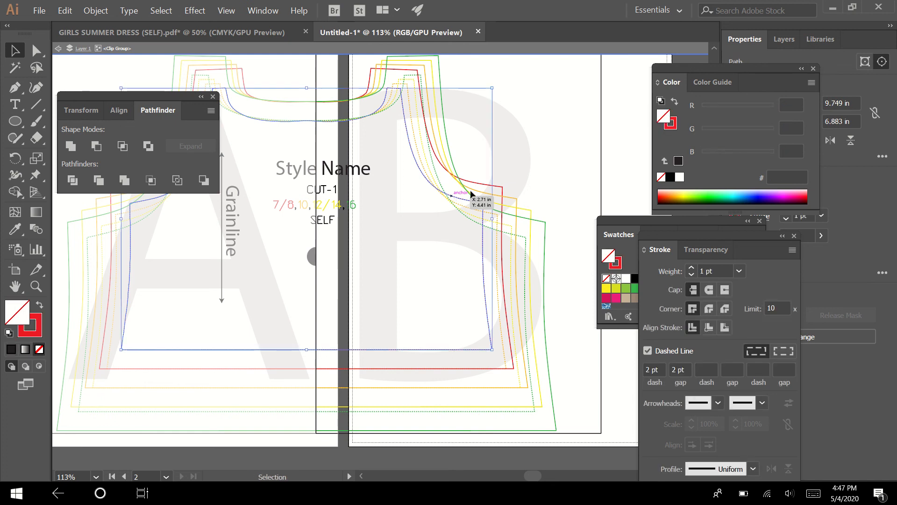
{"action": "double_click", "coordinate": [529, 169]}
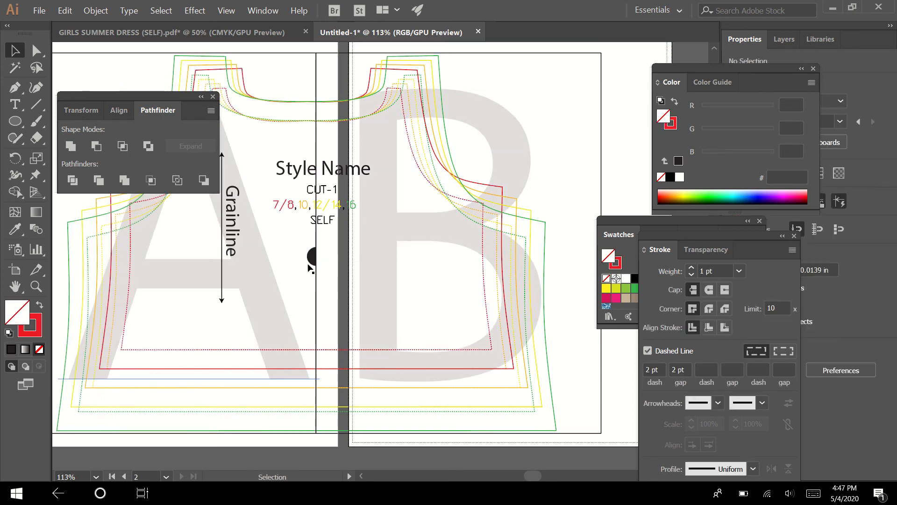
{"action": "key", "text": "ctrl"}
{"action": "left_click", "coordinate": [348, 308], "text": "ctrl"}
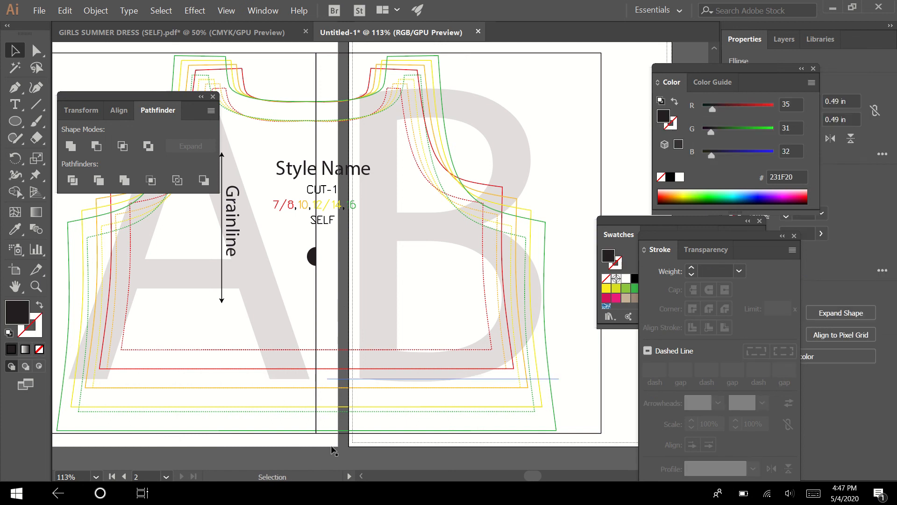
{"action": "double_click", "coordinate": [375, 361]}
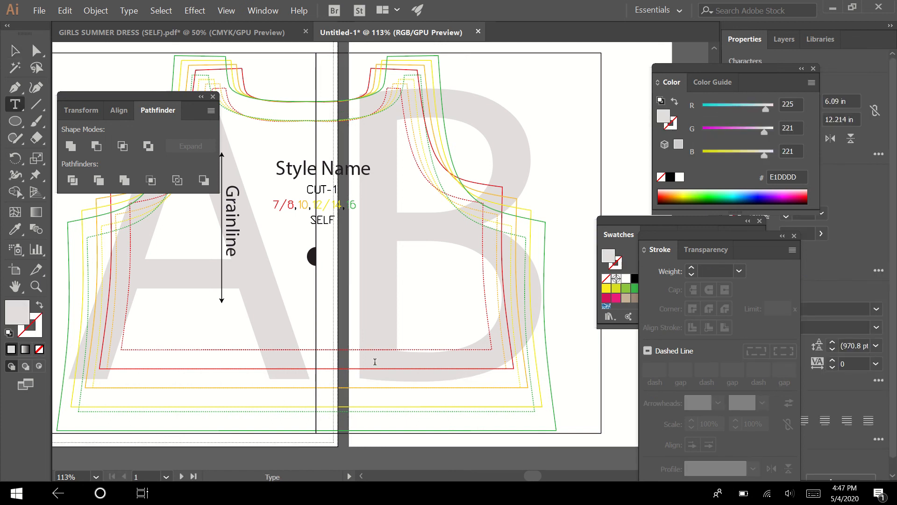
{"action": "type", "text": "a"}
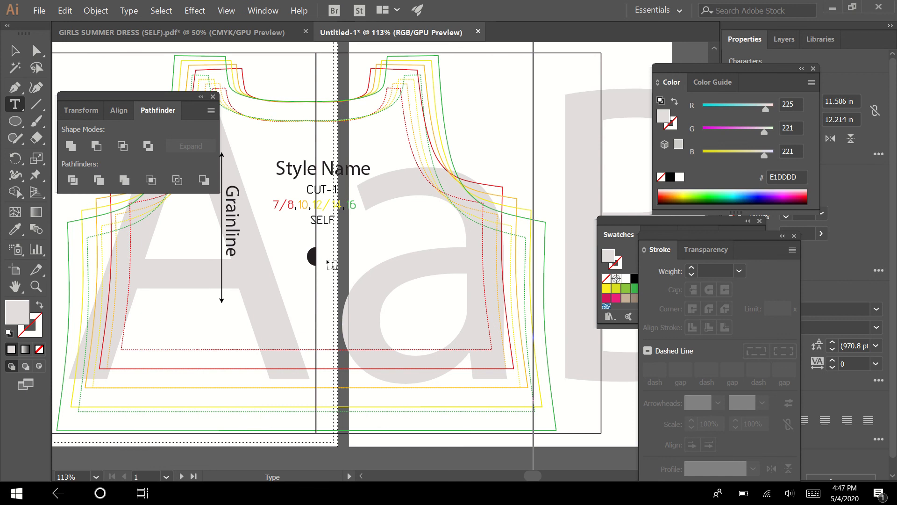
{"action": "key", "text": "BackSpace"}
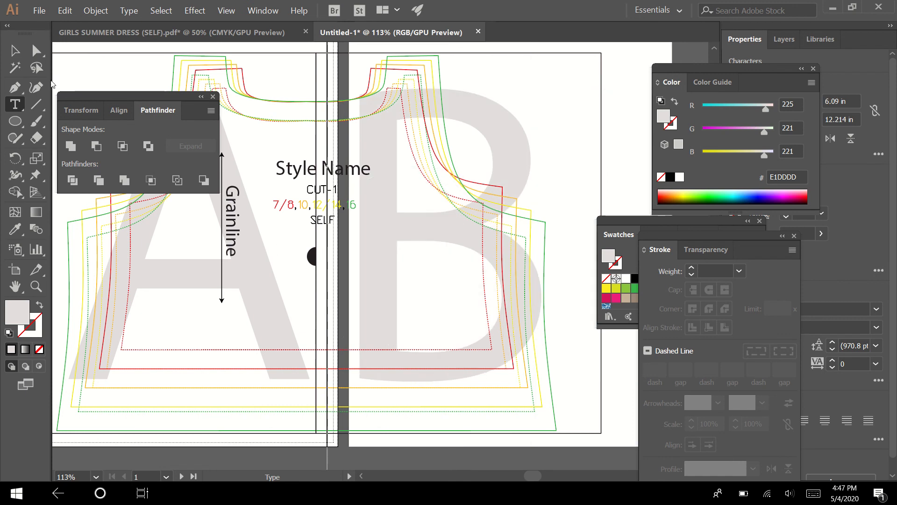
{"action": "left_click", "coordinate": [14, 52]}
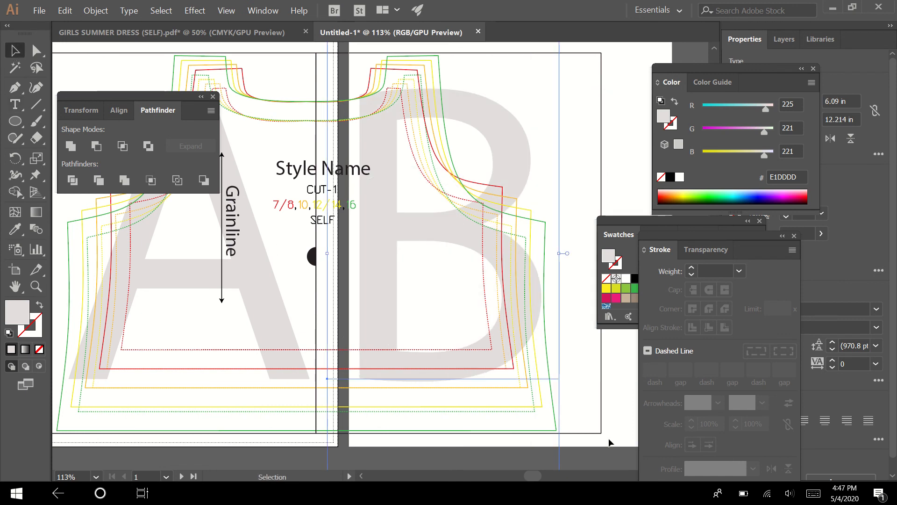
{"action": "left_click", "coordinate": [614, 424]}
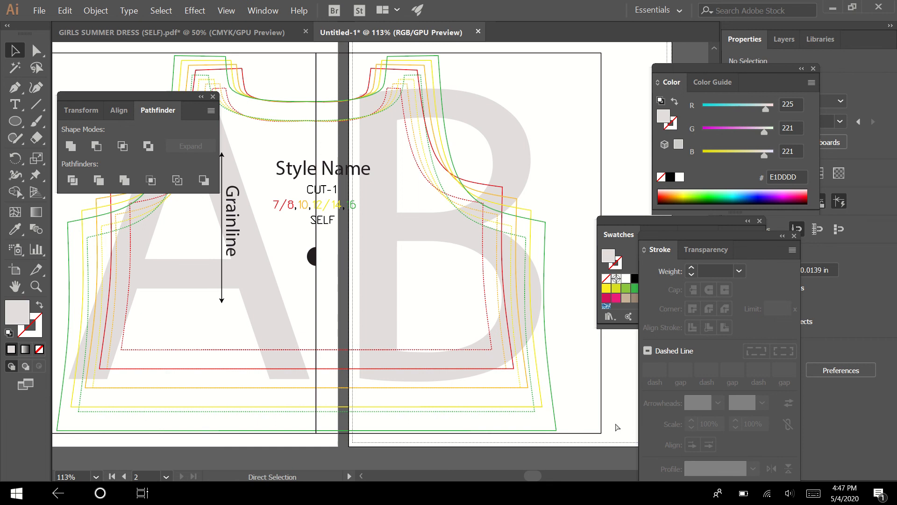
Step: Try pasting a loose copy of the black circle over the B page, delete it and reselect the clipped circle in the A half
{"action": "key", "text": "ctrl+v"}
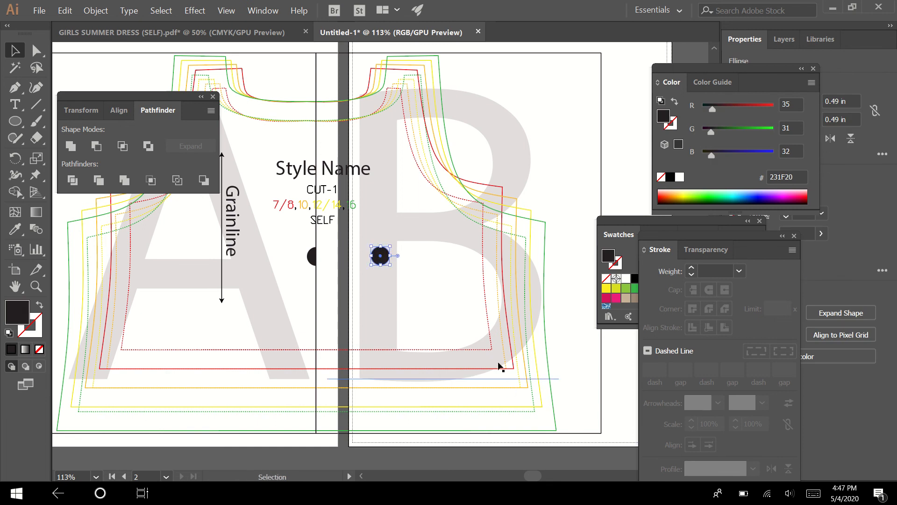
{"action": "key", "text": "Delete"}
{"action": "key", "text": "a"}
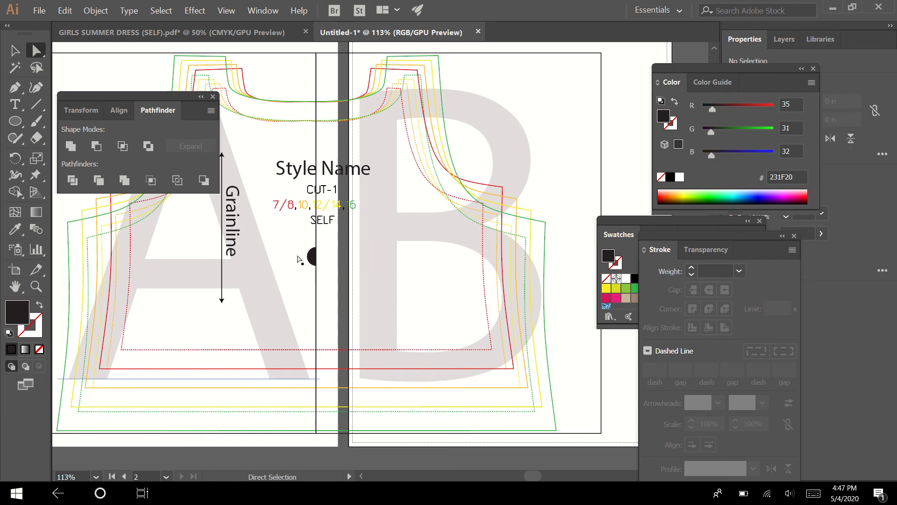
{"action": "left_click", "coordinate": [314, 257]}
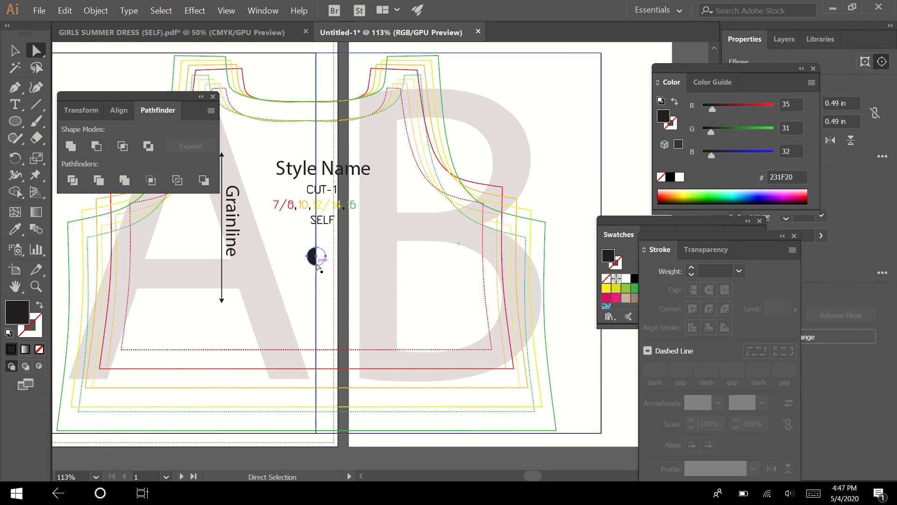
{"action": "key", "text": "v"}
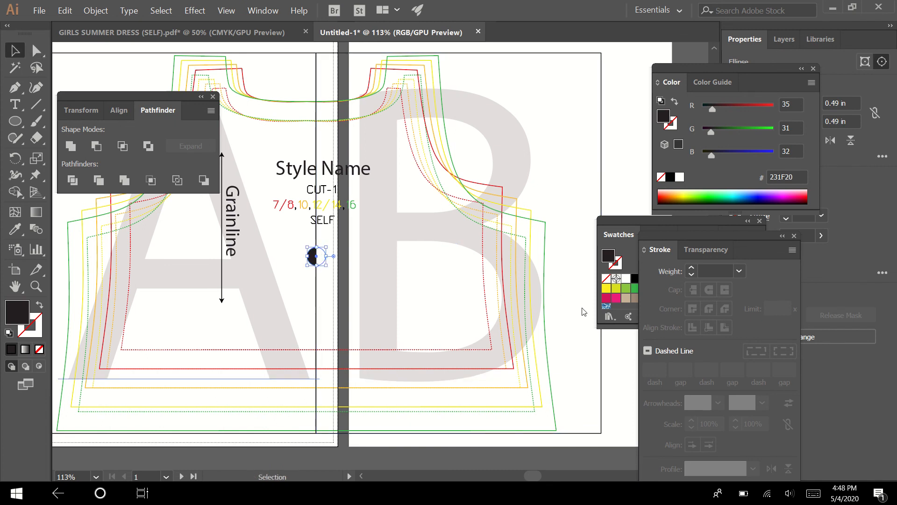
{"action": "left_click", "coordinate": [549, 321]}
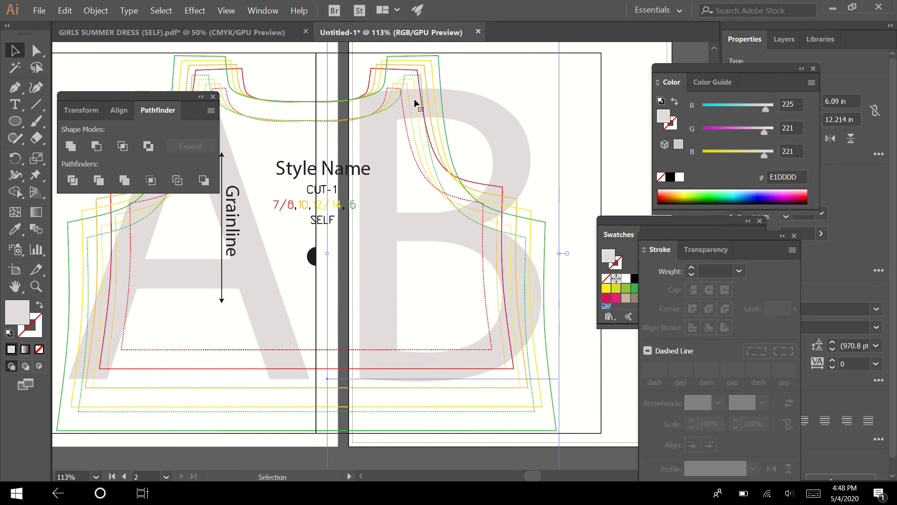
Step: Isolate the B half's clip group, select the orange size outline and try to paste the black circle there
{"action": "left_click", "coordinate": [446, 55]}
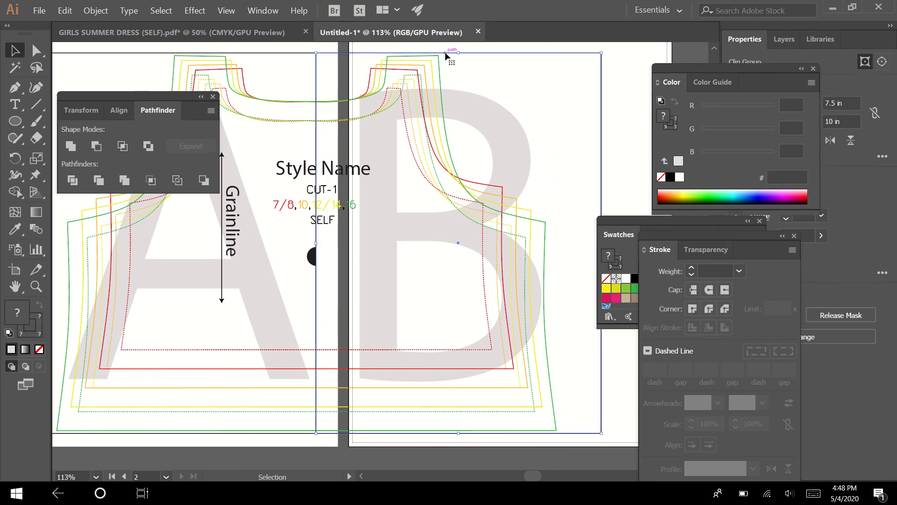
{"action": "double_click", "coordinate": [444, 54]}
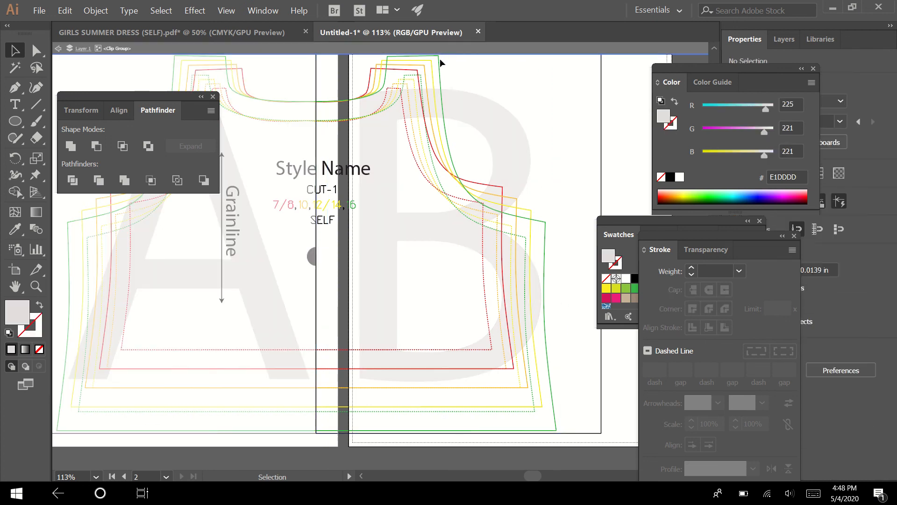
{"action": "left_click", "coordinate": [439, 65]}
{"action": "left_click", "coordinate": [427, 80]}
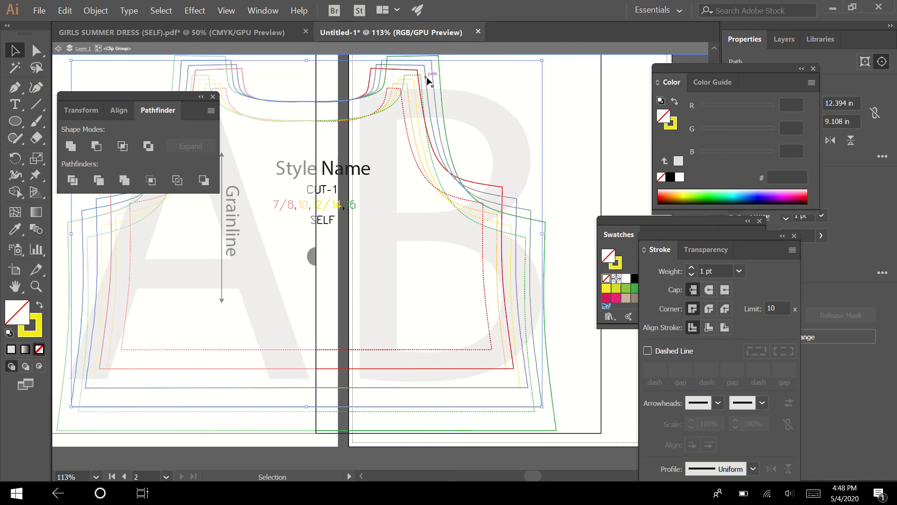
{"action": "left_click", "coordinate": [427, 78]}
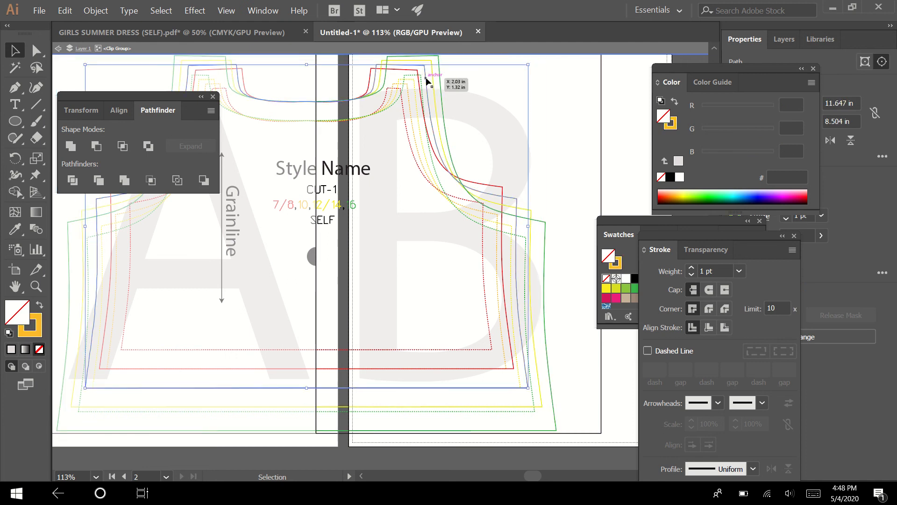
{"action": "key", "text": "a"}
{"action": "key", "text": "ctrl+z"}
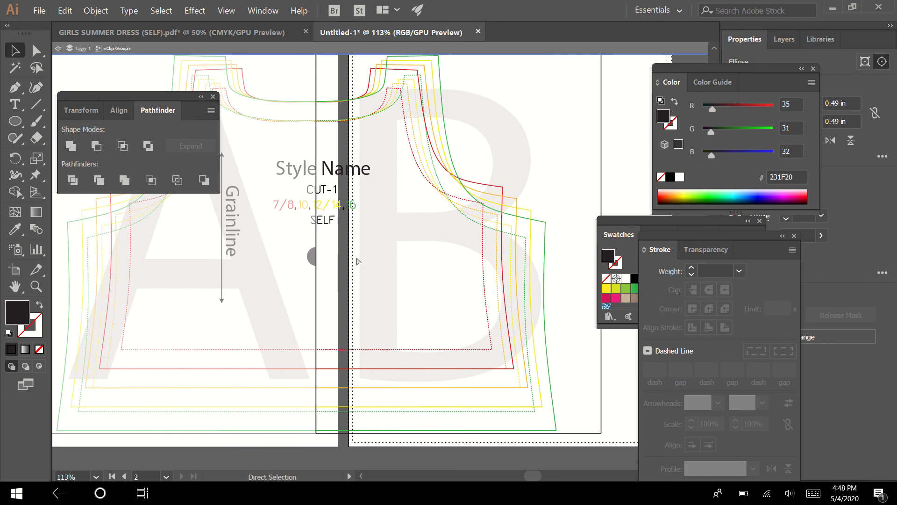
{"action": "key", "text": "ctrl+minus"}
{"action": "key", "text": "ctrl+minus"}
{"action": "key", "text": "ctrl+minus"}
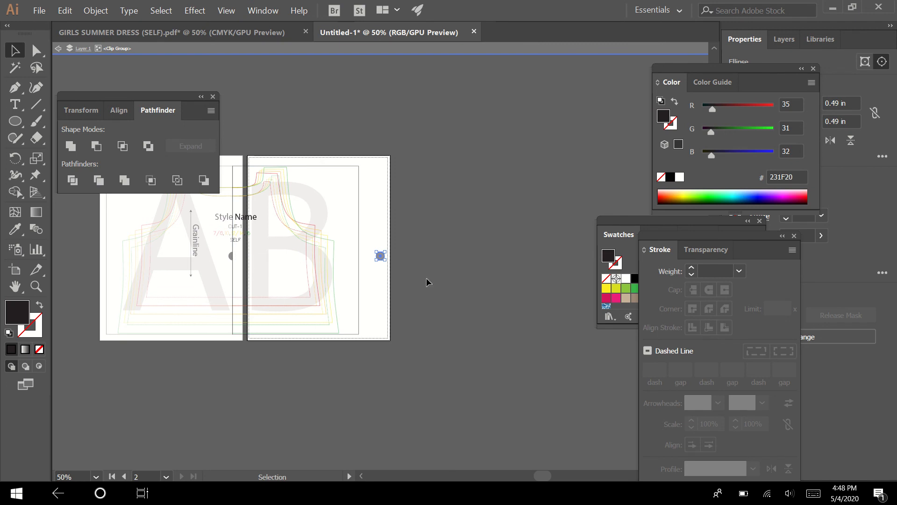
{"action": "key", "text": "ctrl+z"}
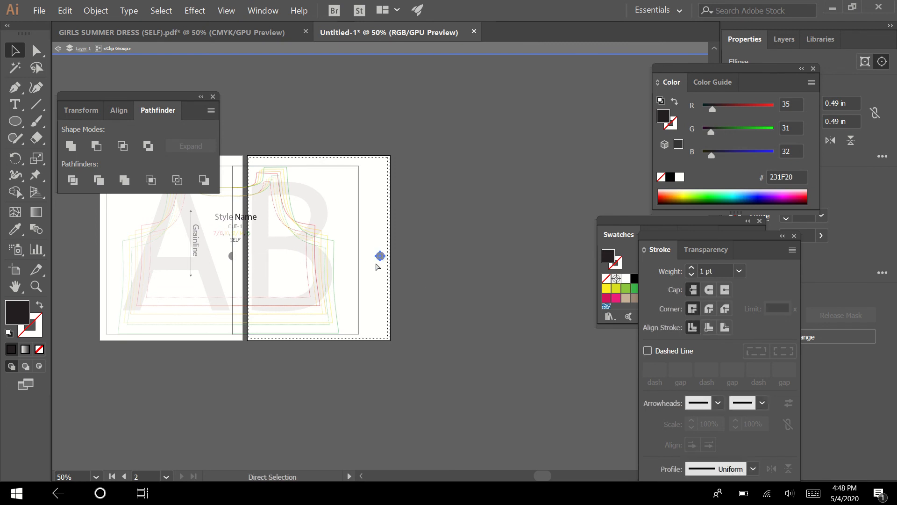
Step: Leave isolation mode and delete the stray black circle near the outer edge of the B page
{"action": "left_click", "coordinate": [382, 257]}
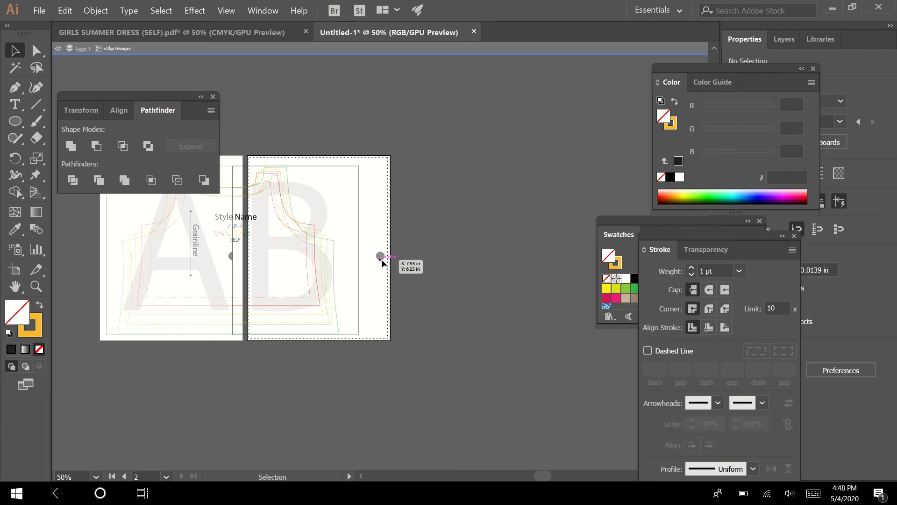
{"action": "key", "text": "a"}
{"action": "key", "text": "Escape"}
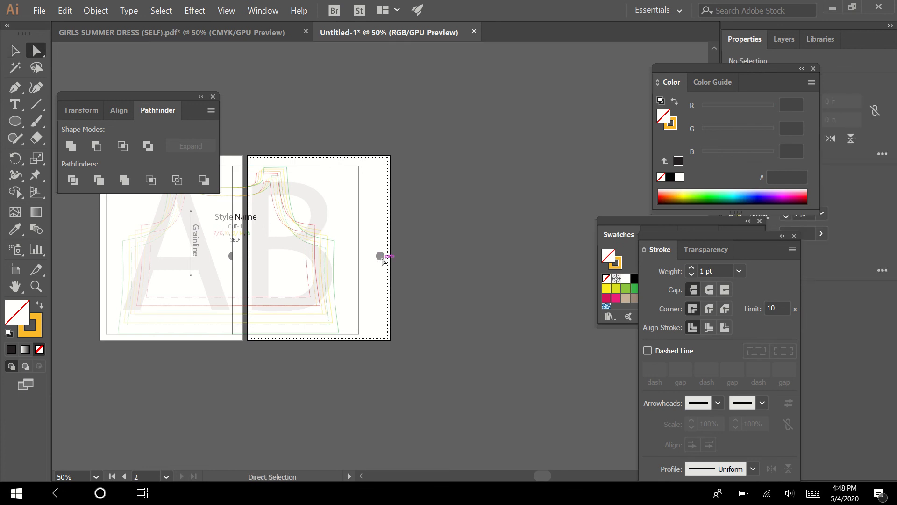
{"action": "left_click", "coordinate": [381, 256]}
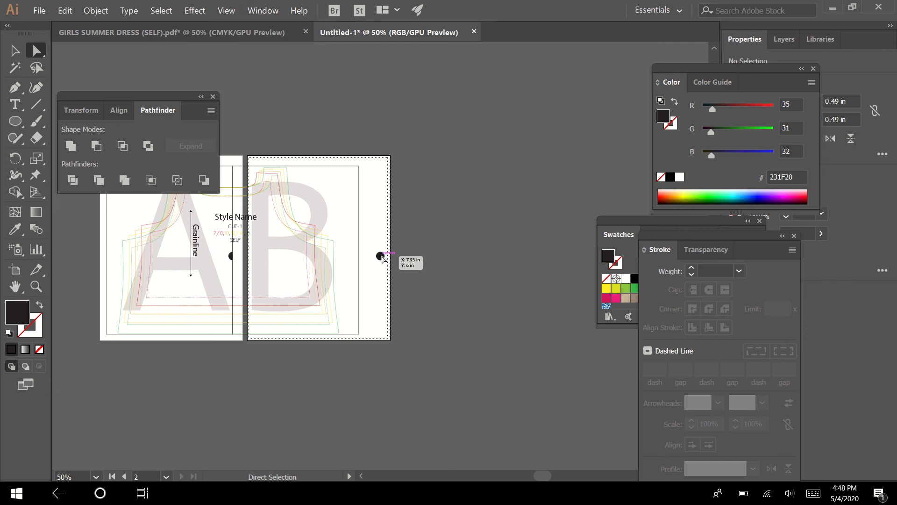
{"action": "key", "text": "Delete"}
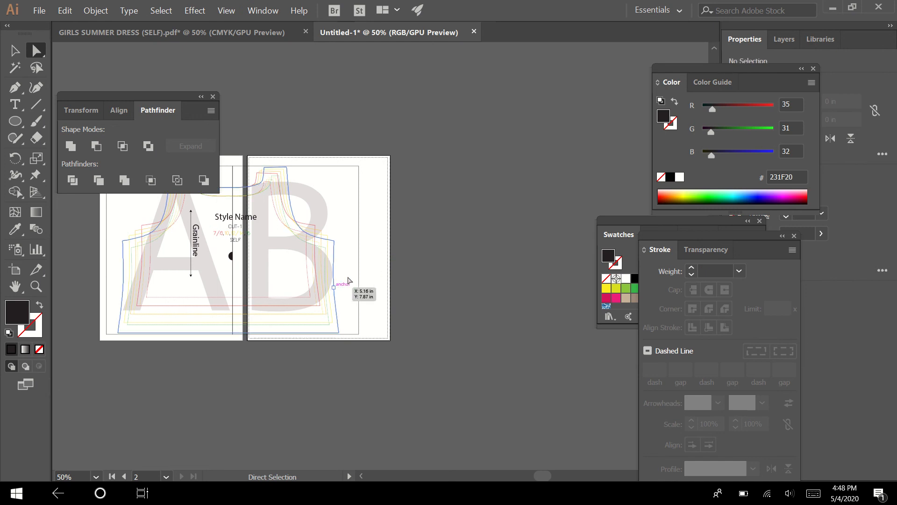
Step: Paste a loose copy of the black circle and align it over the half-visible circle on the line between the A and B halves
{"action": "key", "text": "z"}
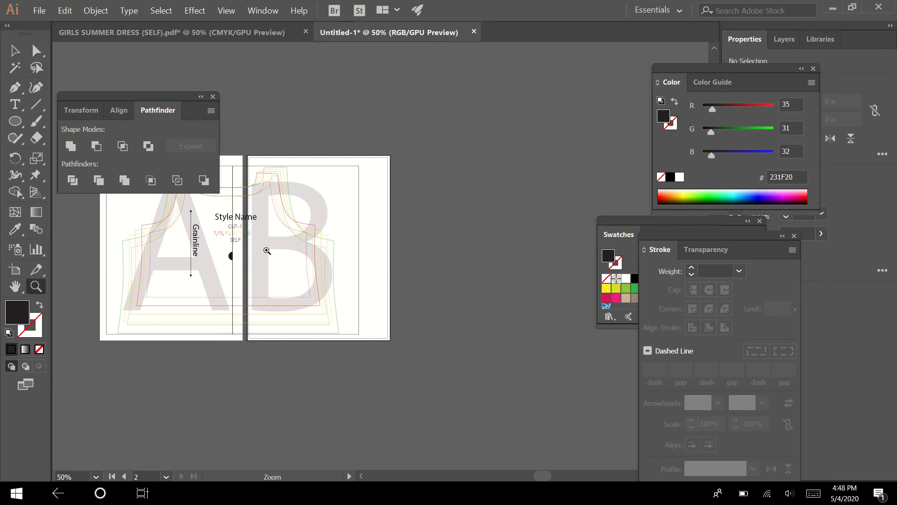
{"action": "left_click_drag", "start_coordinate": [211, 234], "coordinate": [452, 322]}
{"action": "key", "text": "a"}
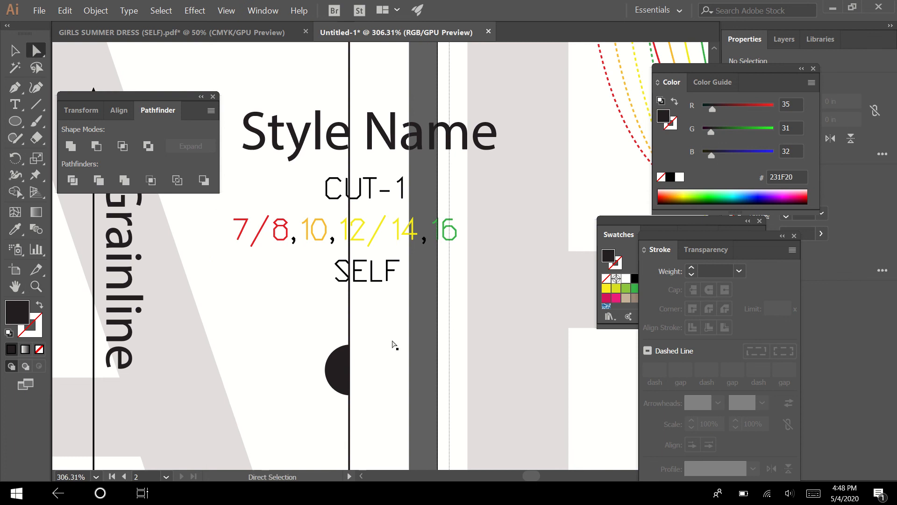
{"action": "left_click", "coordinate": [337, 373]}
{"action": "key", "text": "ctrl"}
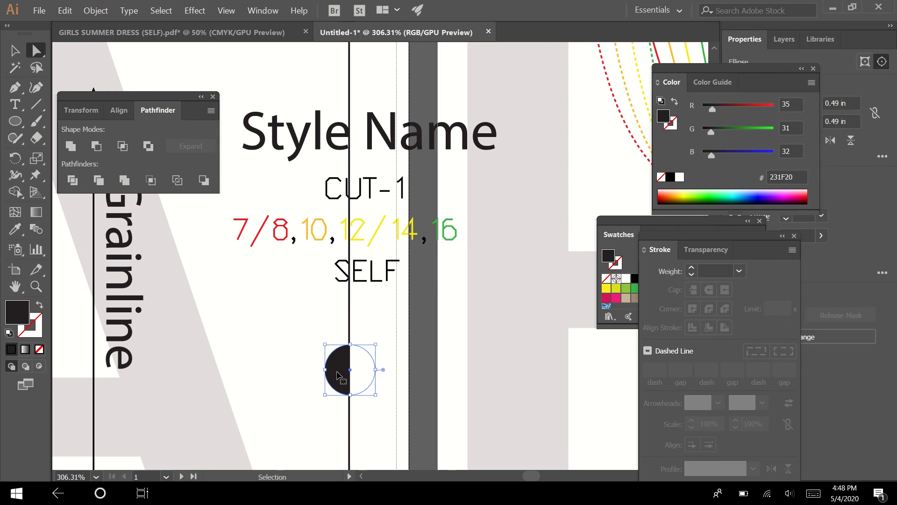
{"action": "left_click", "coordinate": [423, 361], "text": "ctrl"}
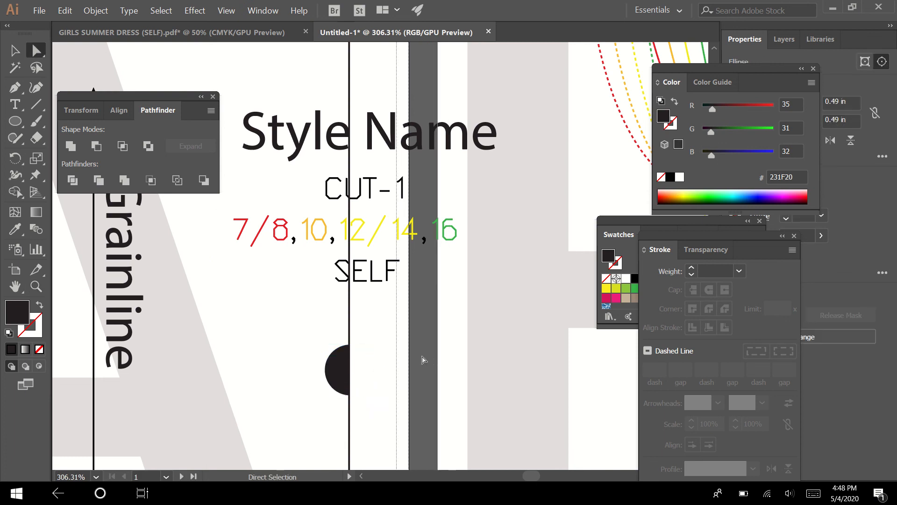
{"action": "key", "text": "ctrl+v"}
{"action": "left_click_drag", "start_coordinate": [383, 259], "coordinate": [360, 376]}
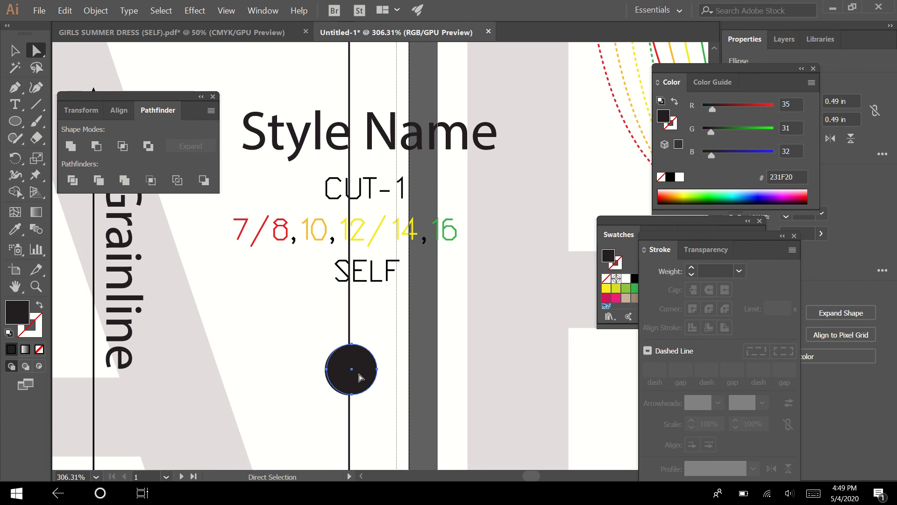
{"action": "key", "text": "Left"}
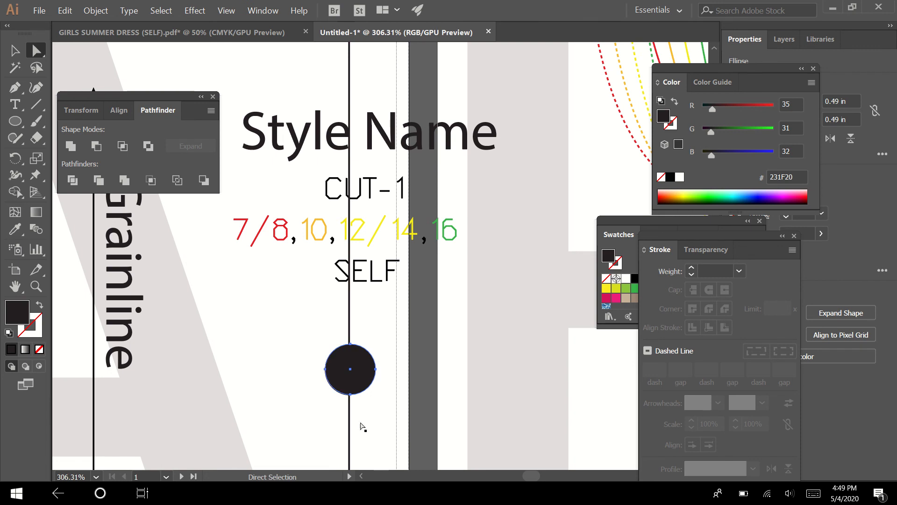
{"action": "left_click", "coordinate": [424, 435]}
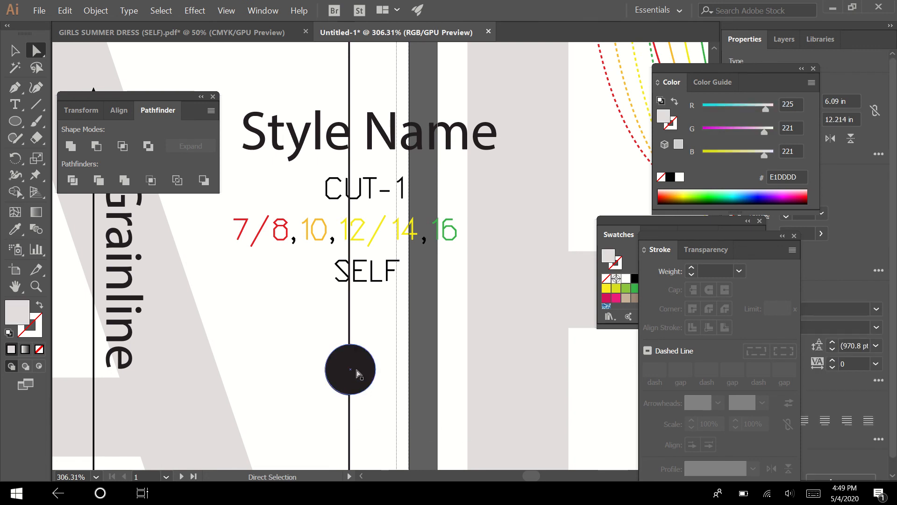
Step: Fill the loose circle over the line between the A and B halves with the magenta swatch ED1E79
{"action": "key", "text": "z"}
{"action": "left_click_drag", "start_coordinate": [306, 328], "coordinate": [399, 234]}
{"action": "key", "text": "a"}
{"action": "left_click", "coordinate": [396, 235]}
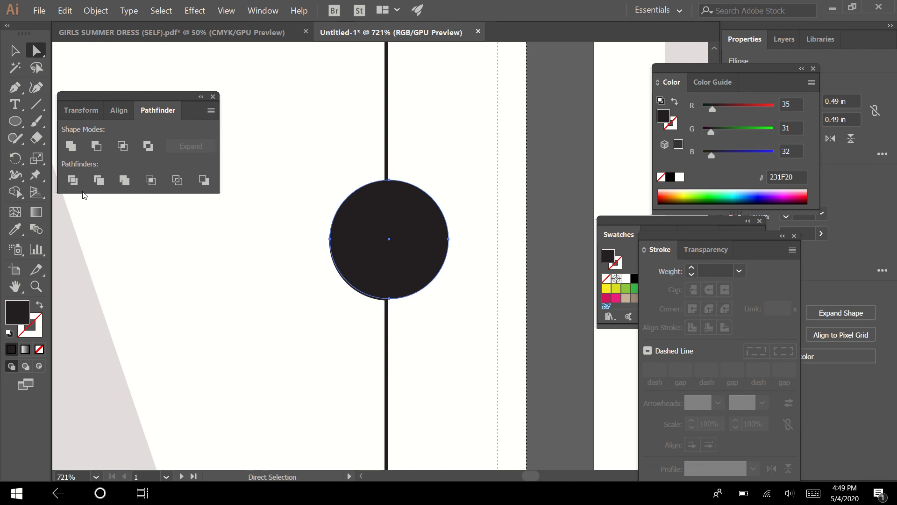
{"action": "left_click", "coordinate": [616, 297]}
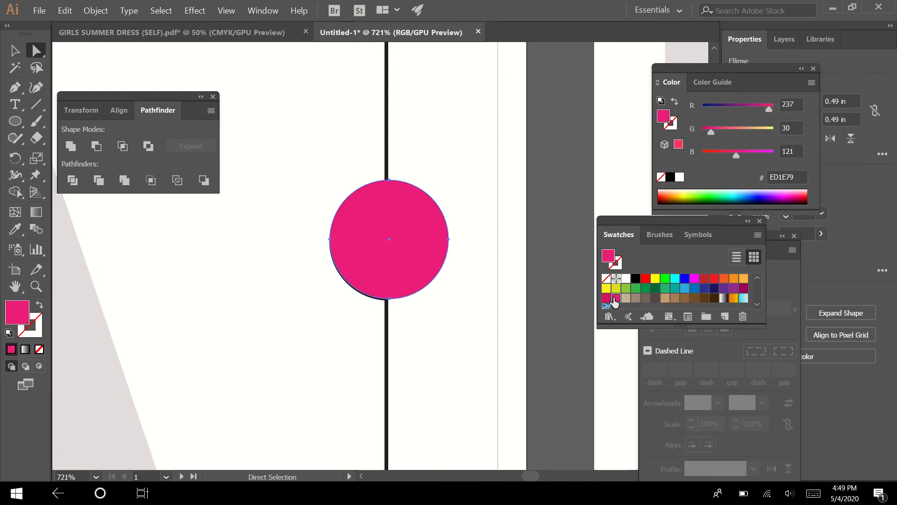
Step: Move the magenta circle aside and then back so it exactly covers the black half-circle on the dividing line
{"action": "left_click_drag", "start_coordinate": [423, 263], "coordinate": [514, 289]}
{"action": "key", "text": "z"}
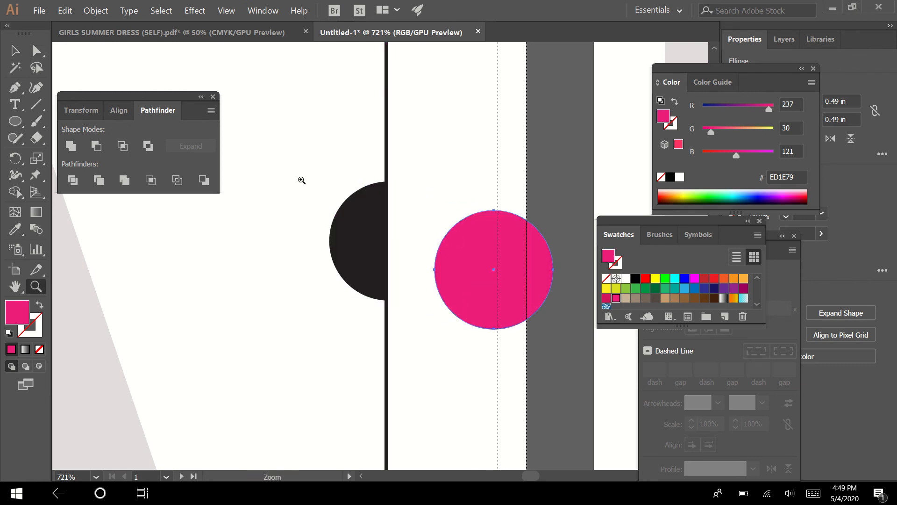
{"action": "left_click_drag", "start_coordinate": [304, 169], "coordinate": [365, 186]}
{"action": "key", "text": "space"}
{"action": "left_click_drag", "start_coordinate": [424, 233], "coordinate": [369, 216]}
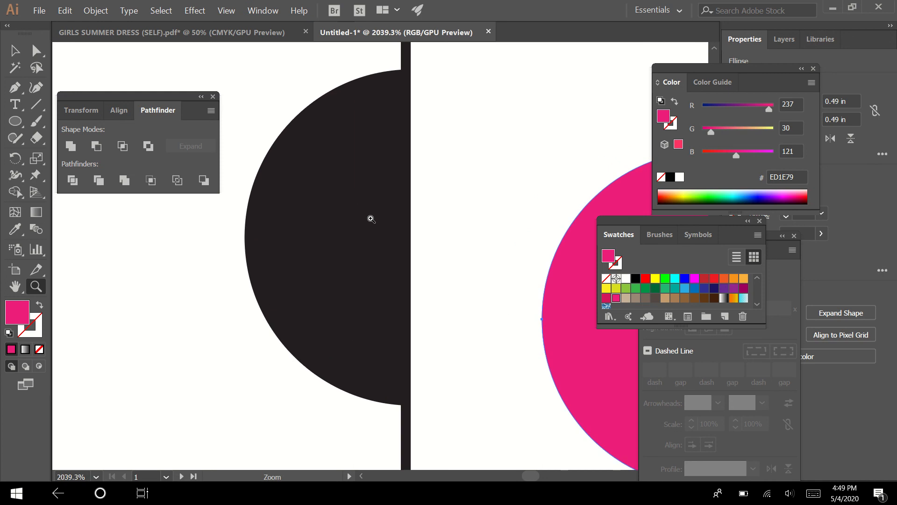
{"action": "key", "text": "a"}
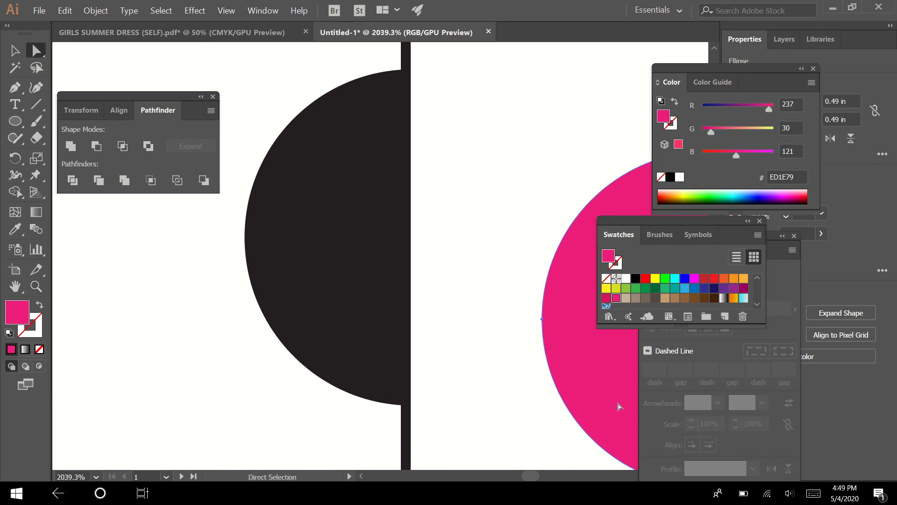
{"action": "left_click_drag", "start_coordinate": [618, 406], "coordinate": [323, 324]}
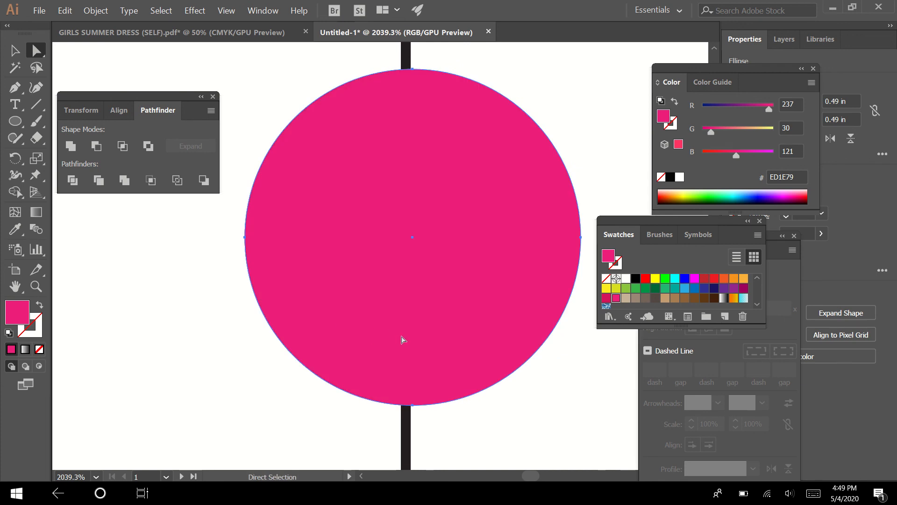
Step: Cut the loose magenta circle from the line between the A and B halves
{"action": "key", "text": "ctrl+minus"}
{"action": "key", "text": "ctrl+minus"}
{"action": "key", "text": "ctrl+minus"}
{"action": "key", "text": "ctrl+minus"}
{"action": "key", "text": "ctrl+minus"}
{"action": "key", "text": "ctrl+minus"}
{"action": "key", "text": "ctrl+minus"}
{"action": "key", "text": "ctrl+minus"}
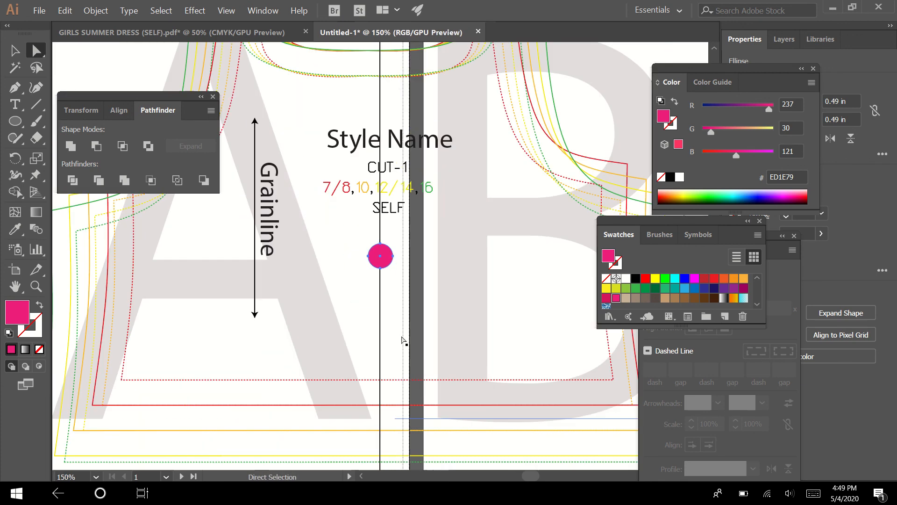
{"action": "key", "text": "v"}
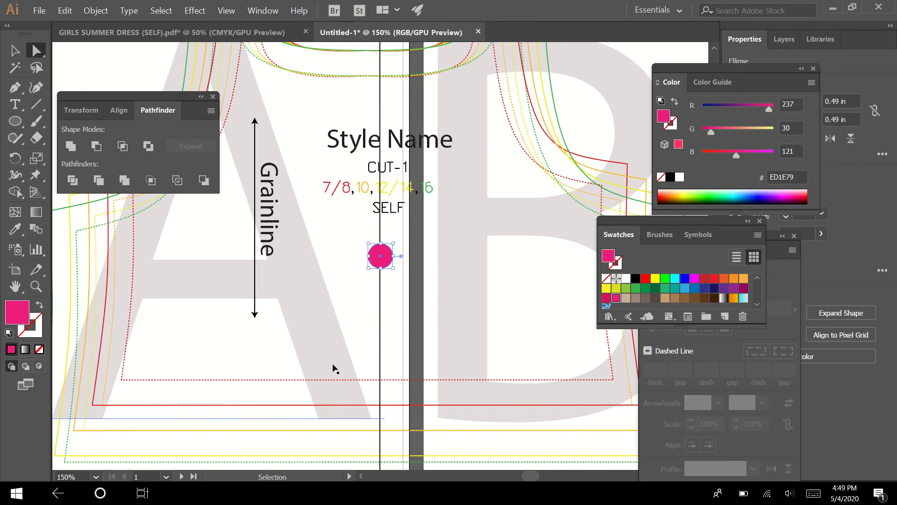
{"action": "key", "text": "a"}
{"action": "left_click", "coordinate": [335, 368]}
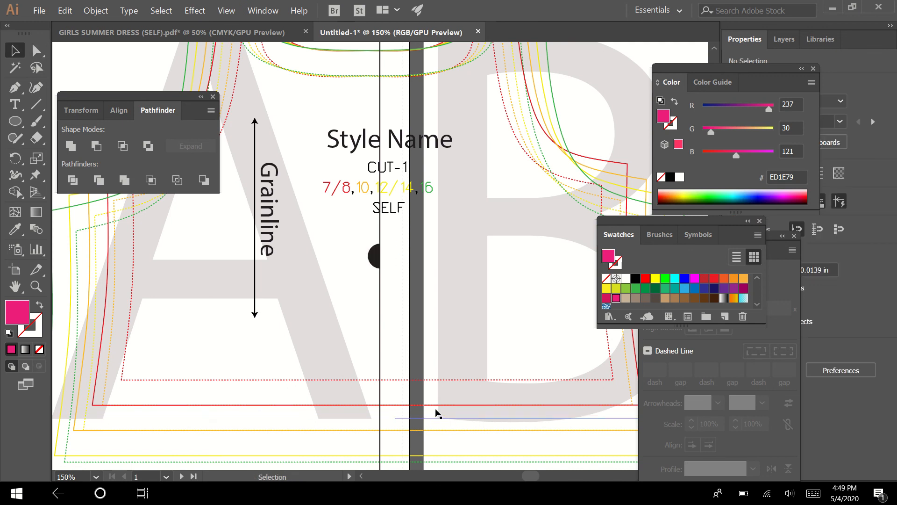
Step: Isolate the B half's clip group and paste the magenta circle into it
{"action": "left_click", "coordinate": [438, 407]}
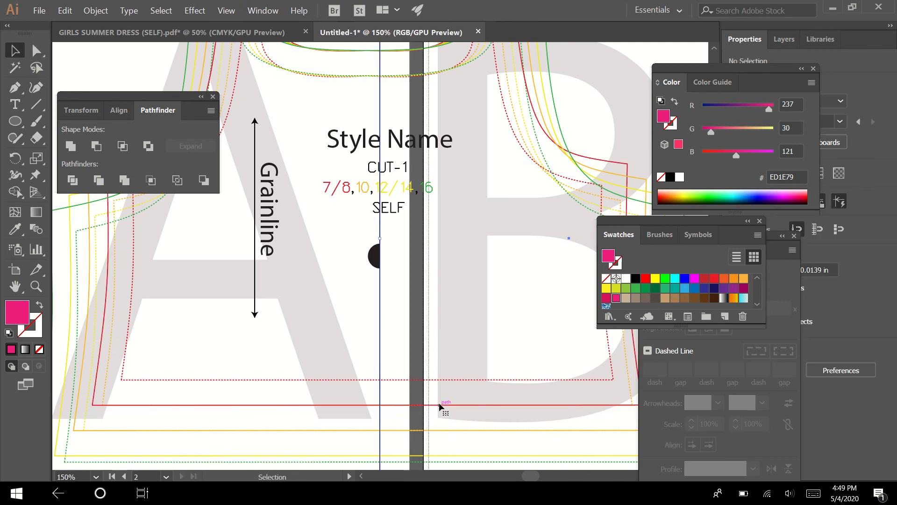
{"action": "key", "text": "ctrl+minus"}
{"action": "key", "text": "ctrl+minus"}
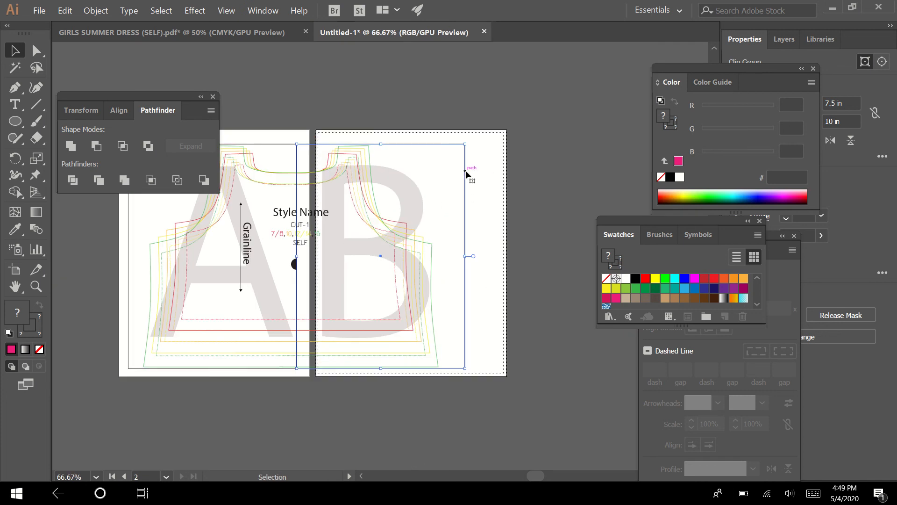
{"action": "double_click", "coordinate": [463, 180]}
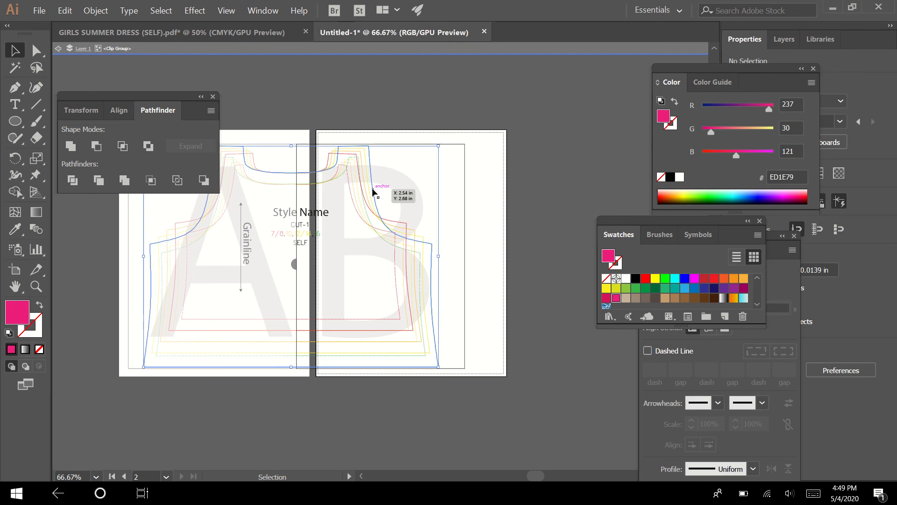
{"action": "left_click", "coordinate": [373, 192]}
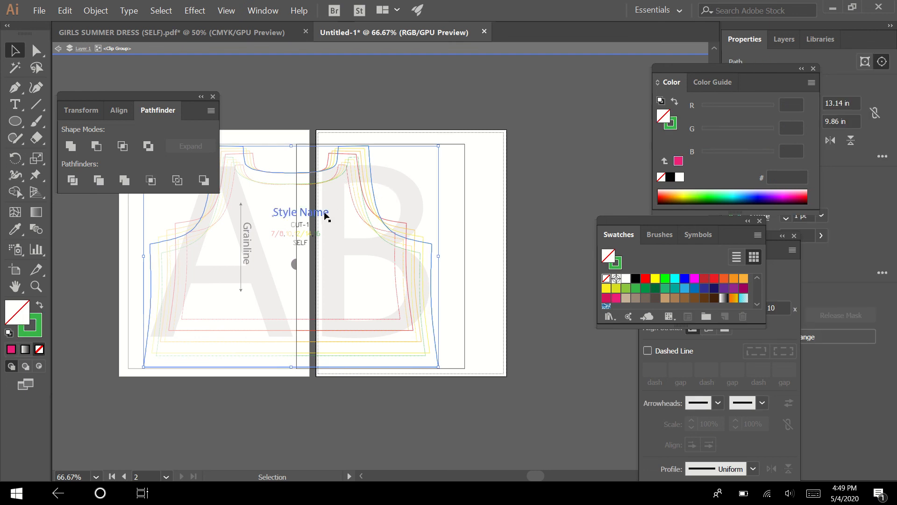
{"action": "left_click", "coordinate": [326, 216]}
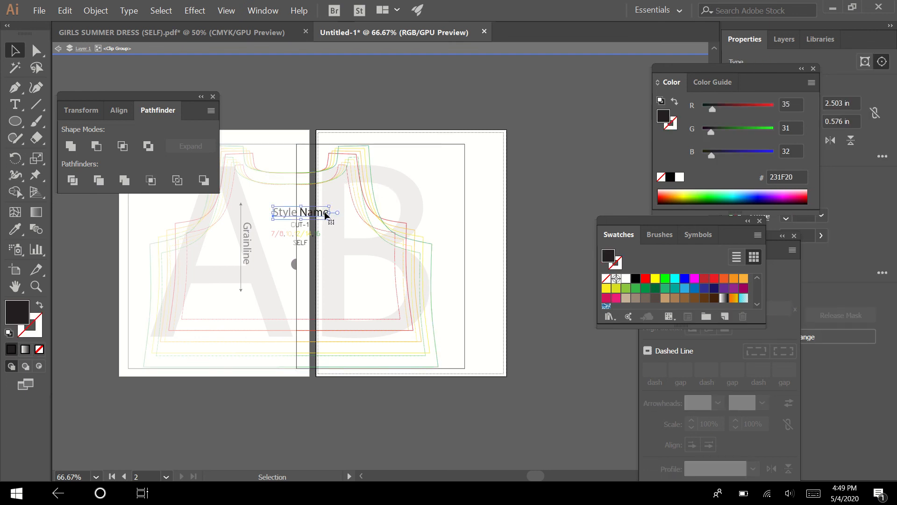
{"action": "key", "text": "ctrl+z"}
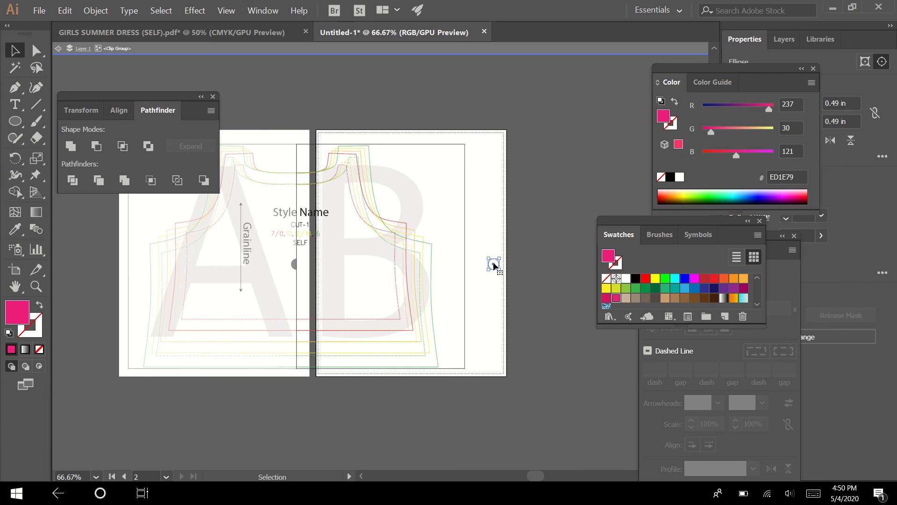
Step: Align the pasted magenta circle over the black half-circle on the dividing line, inside the B half's clip group
{"action": "left_click_drag", "start_coordinate": [494, 266], "coordinate": [368, 316]}
{"action": "key", "text": "z"}
{"action": "key", "text": "v"}
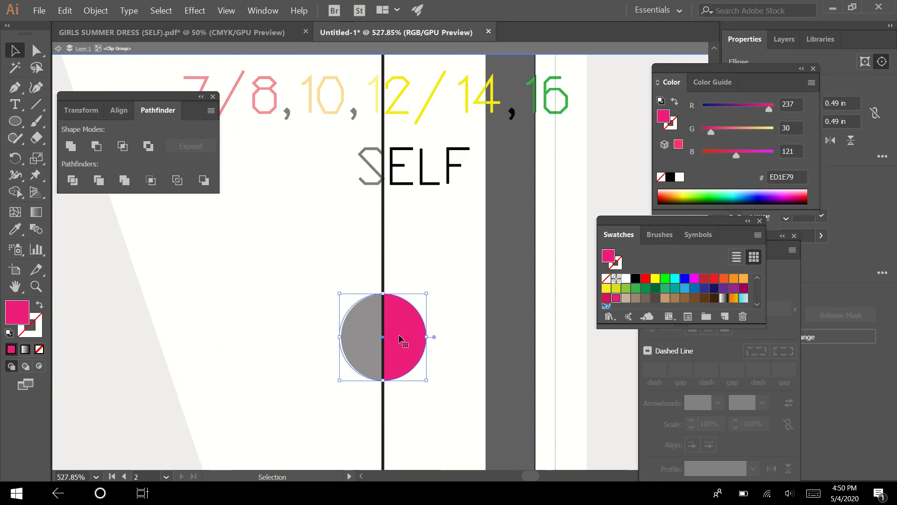
{"action": "left_click_drag", "start_coordinate": [405, 346], "coordinate": [404, 346]}
{"action": "key", "text": "z"}
{"action": "left_click_drag", "start_coordinate": [328, 282], "coordinate": [372, 179]}
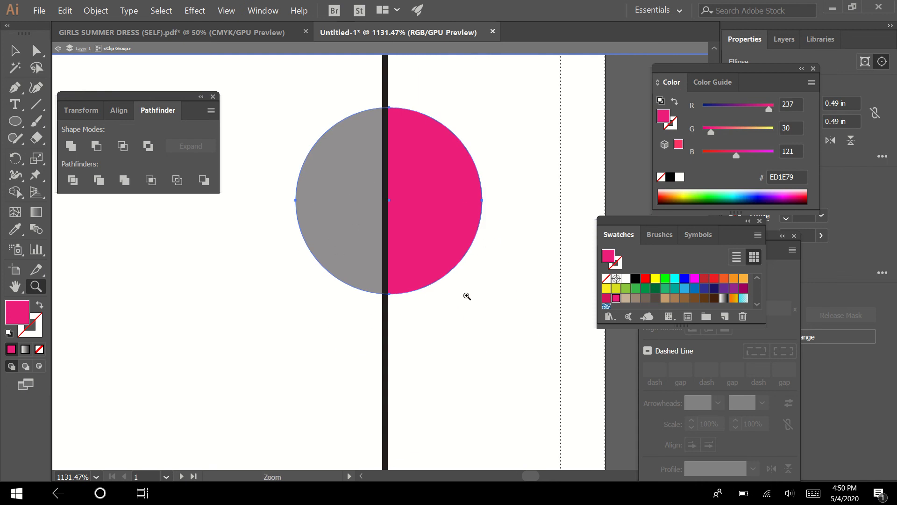
Step: Leave isolation mode and fill the magenta half of the circle in the B half with black
{"action": "key", "text": "ctrl+0"}
{"action": "key", "text": "v"}
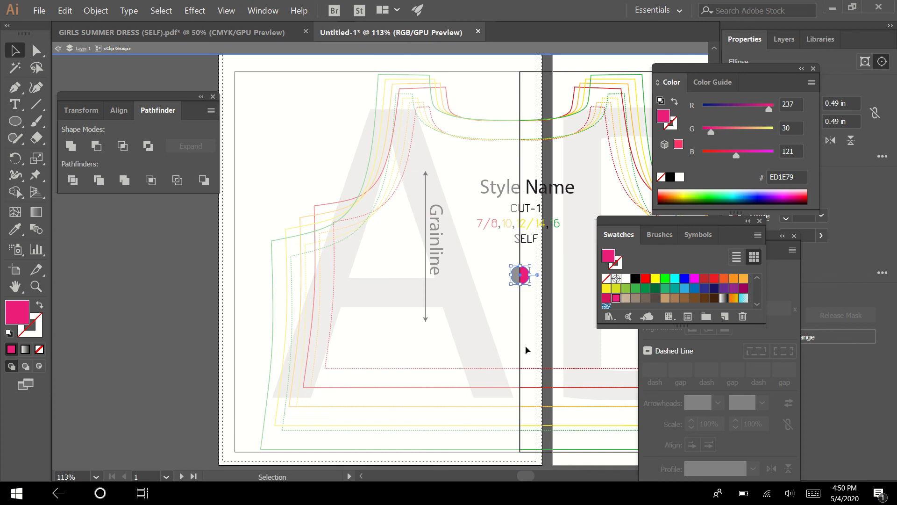
{"action": "double_click", "coordinate": [545, 362]}
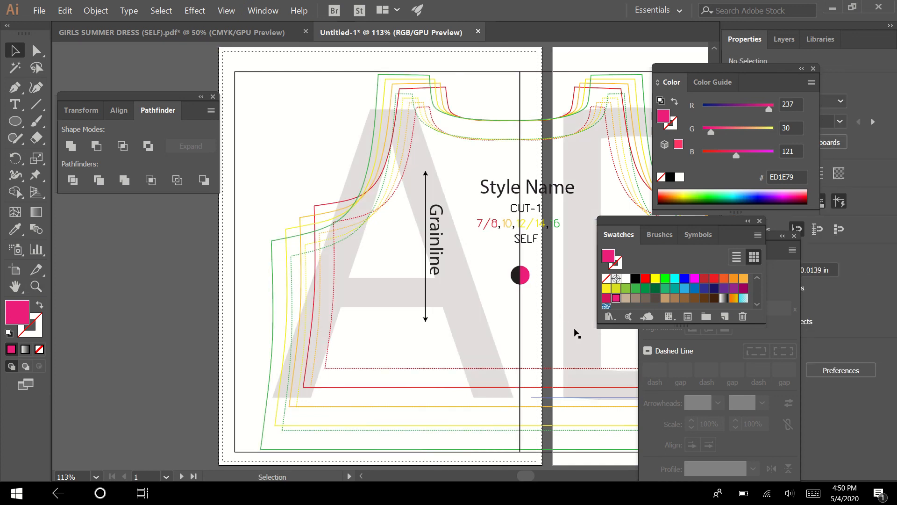
{"action": "left_click", "coordinate": [530, 277]}
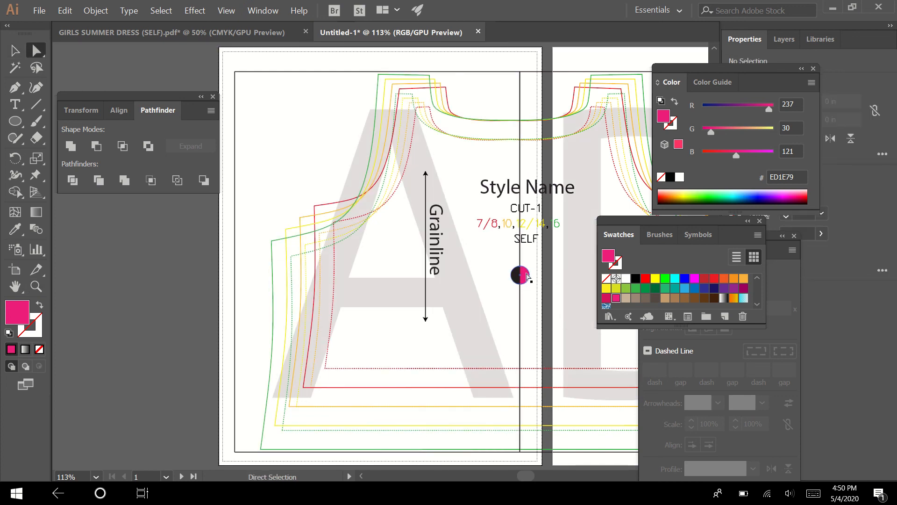
{"action": "left_click", "coordinate": [635, 278]}
{"action": "left_click", "coordinate": [532, 321]}
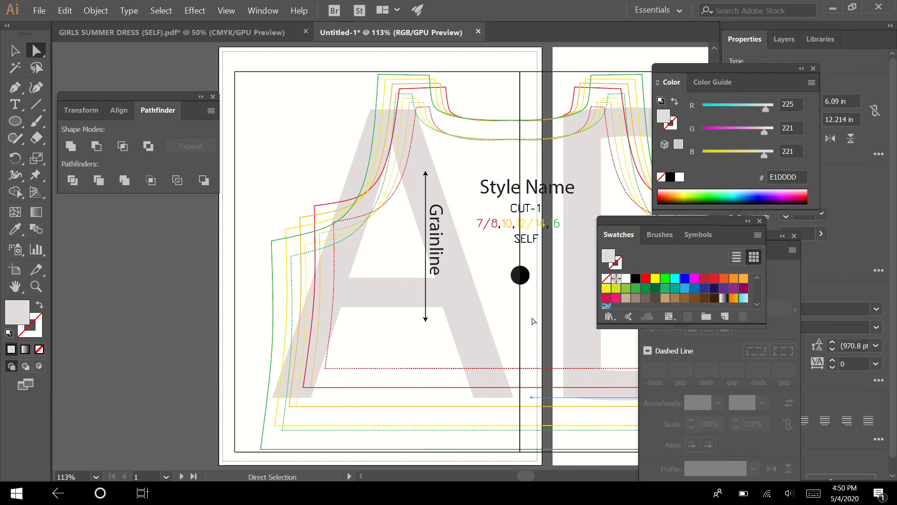
Step: Try moving the B half's clip group and the large letter B separately, and undo the moves
{"action": "key", "text": "ctrl+minus"}
{"action": "key", "text": "ctrl+minus"}
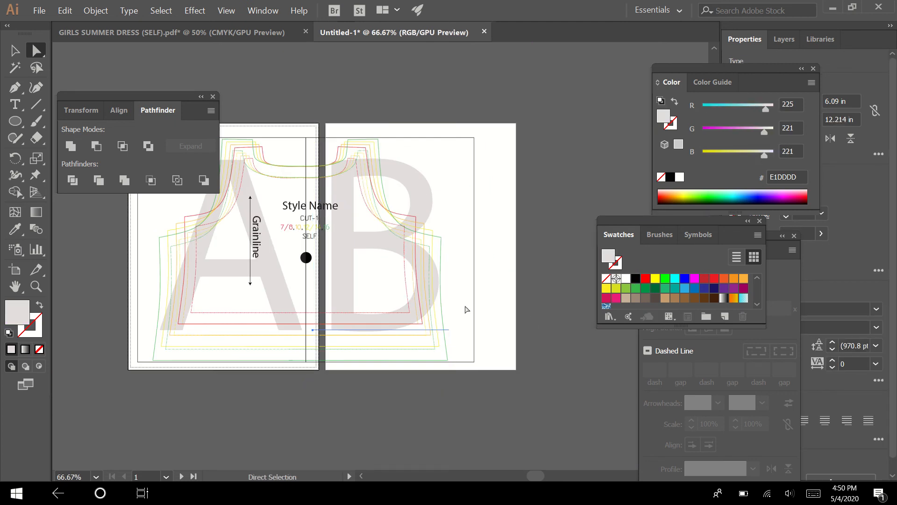
{"action": "key", "text": "v"}
{"action": "left_click", "coordinate": [332, 93]}
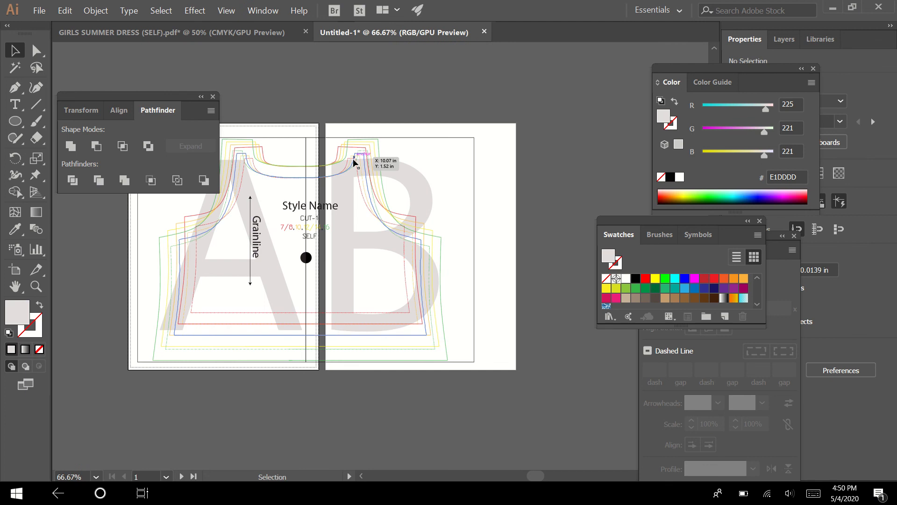
{"action": "left_click_drag", "start_coordinate": [355, 160], "coordinate": [441, 167]}
{"action": "left_click", "coordinate": [423, 170]}
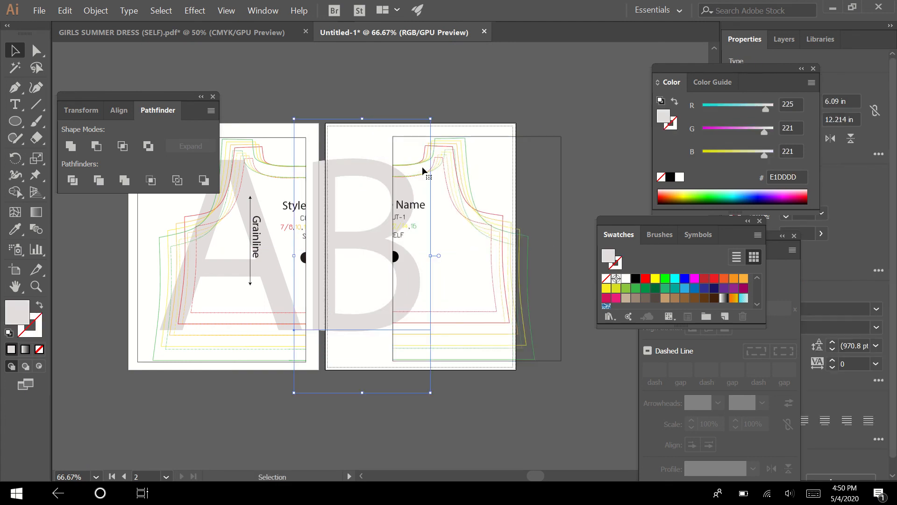
{"action": "key", "text": "ctrl+z"}
{"action": "key", "text": "ctrl+z"}
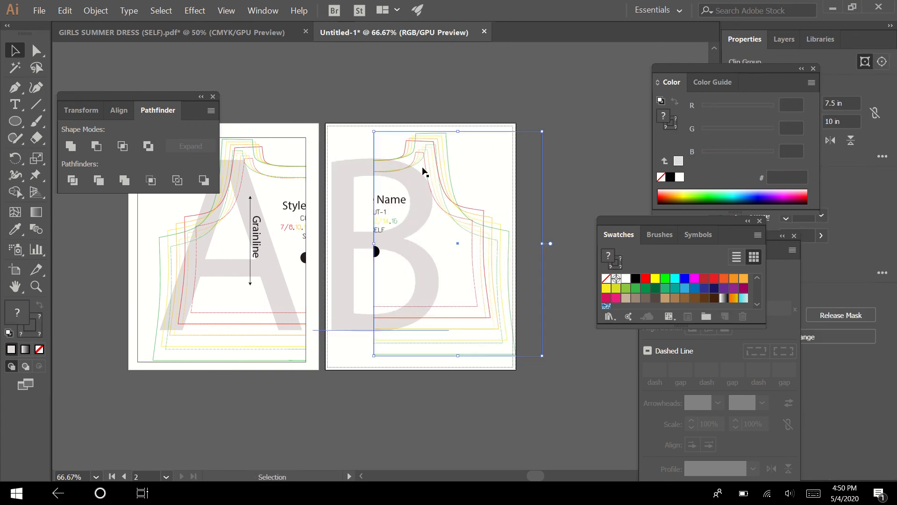
{"action": "key", "text": "ctrl+z"}
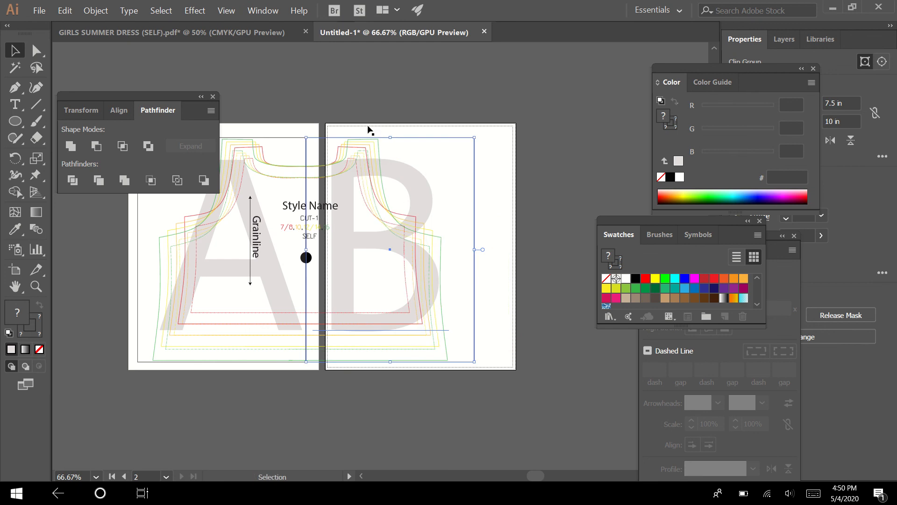
Step: Select the B half's clip group together with its large letter B and move both inside the second page's frame
{"action": "left_click", "coordinate": [422, 283], "text": "shift"}
{"action": "left_click_drag", "start_coordinate": [393, 245], "coordinate": [422, 241]}
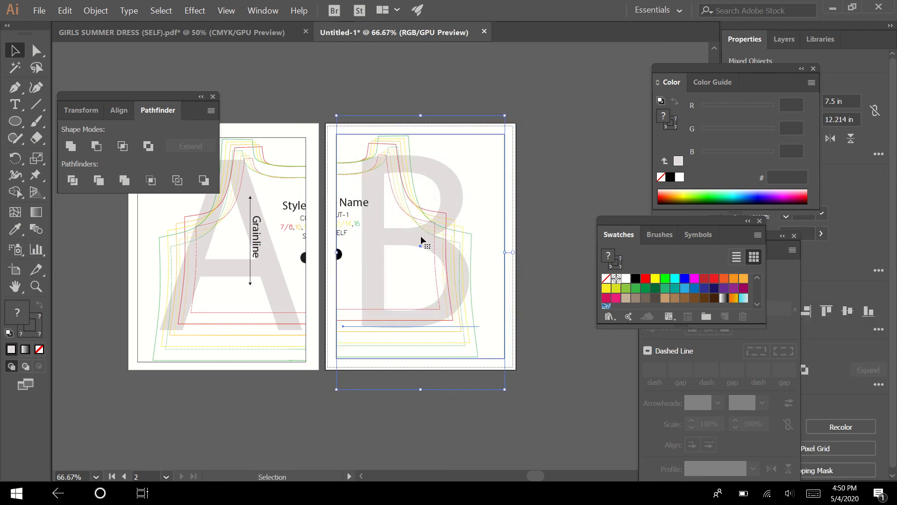
{"action": "left_click", "coordinate": [599, 372]}
{"action": "scroll", "coordinate": [501, 367], "scroll_direction": "left", "scroll_amount": 3}
{"action": "scroll", "coordinate": [500, 366], "scroll_direction": "down", "scroll_amount": 1}
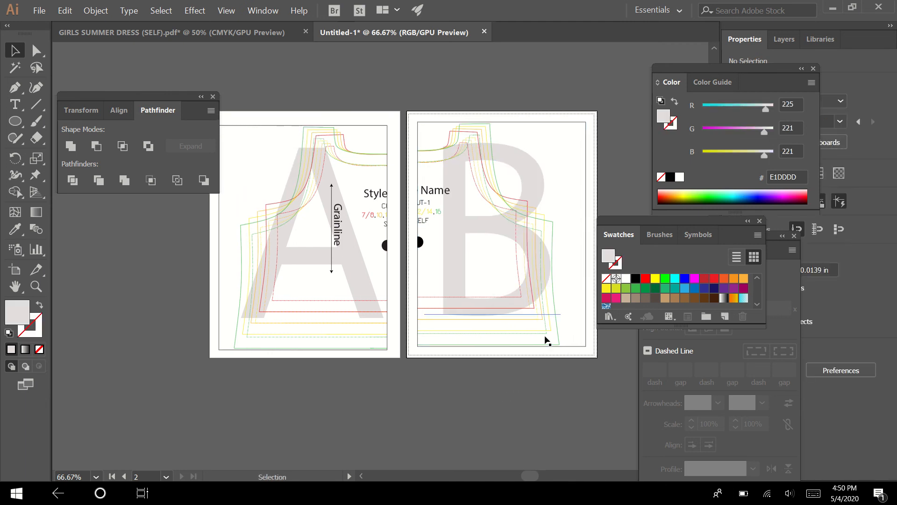
Step: Try moving the A half together with its large letter on the first page, and undo the move
{"action": "scroll", "coordinate": [472, 343], "scroll_direction": "left", "scroll_amount": 1}
{"action": "left_click_drag", "start_coordinate": [248, 85], "coordinate": [409, 360]}
{"action": "left_click_drag", "start_coordinate": [400, 246], "coordinate": [412, 257]}
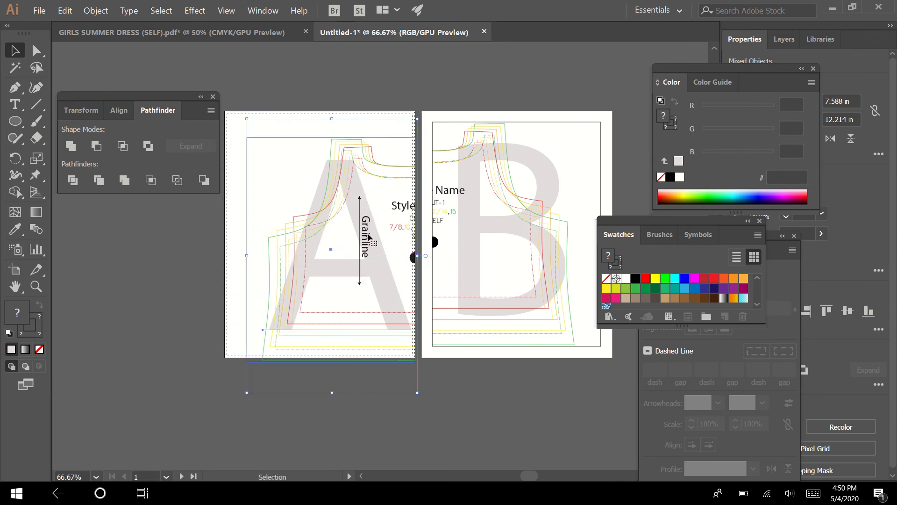
{"action": "key", "text": "ctrl+z"}
Step: Group the A half with its letter A, and group the B half with its letter B
{"action": "left_click_drag", "start_coordinate": [277, 69], "coordinate": [383, 404]}
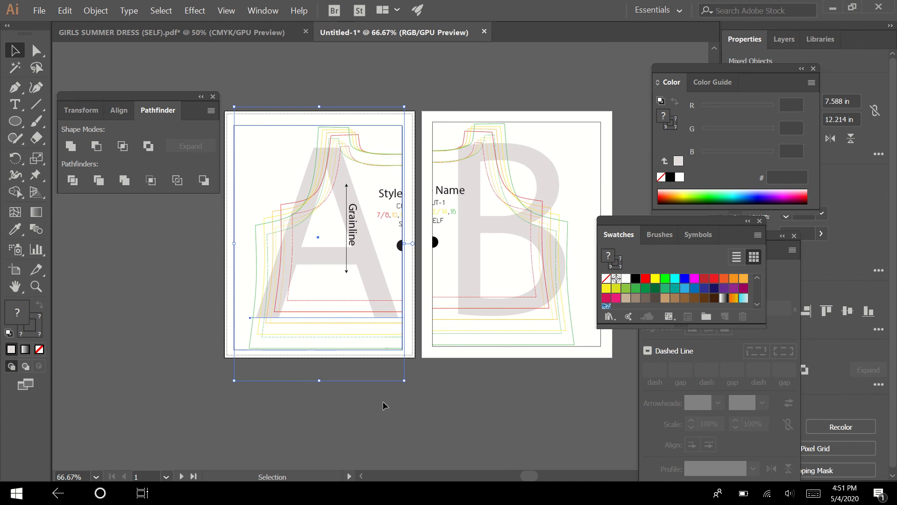
{"action": "key", "text": "ctrl"}
{"action": "key", "text": "ctrl+g"}
{"action": "left_click_drag", "start_coordinate": [455, 58], "coordinate": [564, 386]}
{"action": "left_click", "coordinate": [509, 388]}
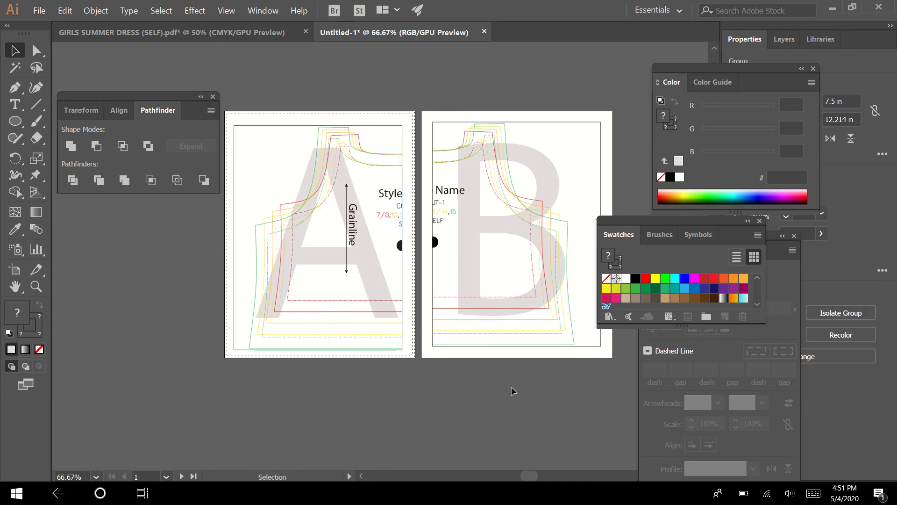
Step: Align the top edges of the A and B page groups and deselect them
{"action": "left_click", "coordinate": [370, 310]}
{"action": "left_click", "coordinate": [508, 133], "text": "shift"}
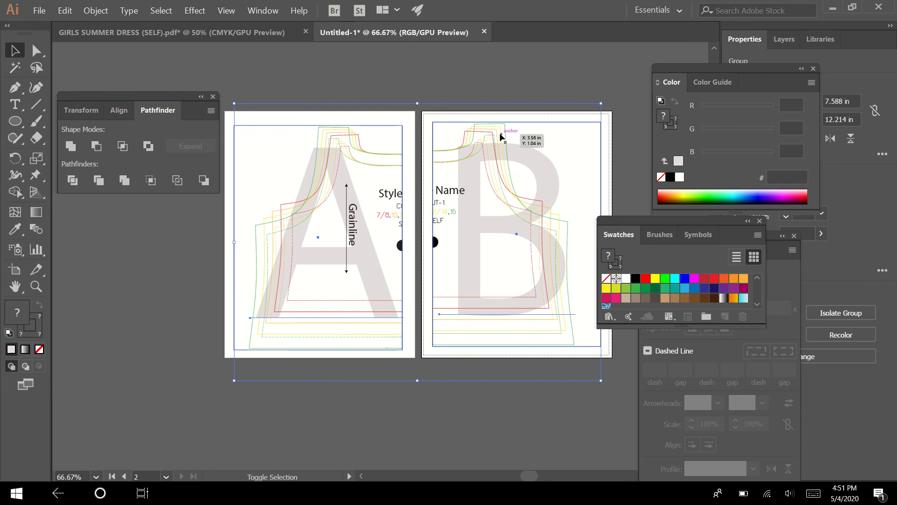
{"action": "left_click", "coordinate": [119, 110]}
{"action": "left_click", "coordinate": [156, 147]}
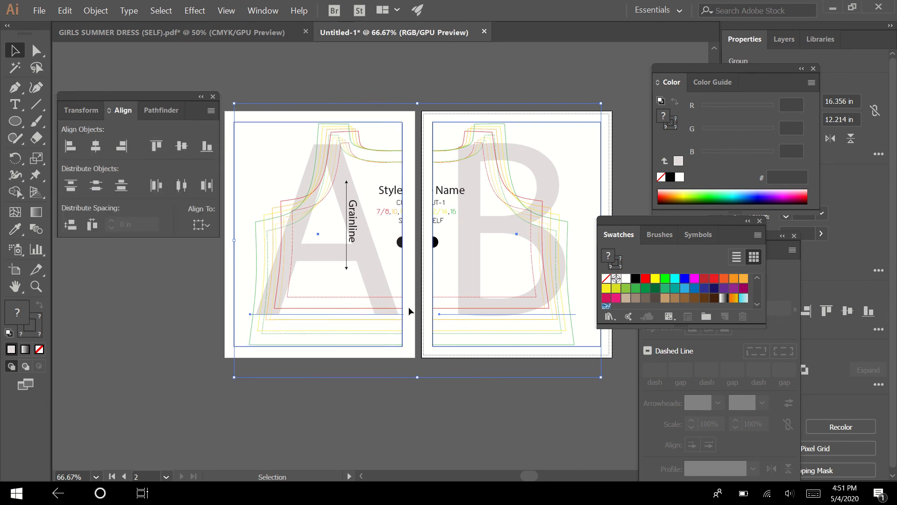
{"action": "left_click", "coordinate": [425, 405]}
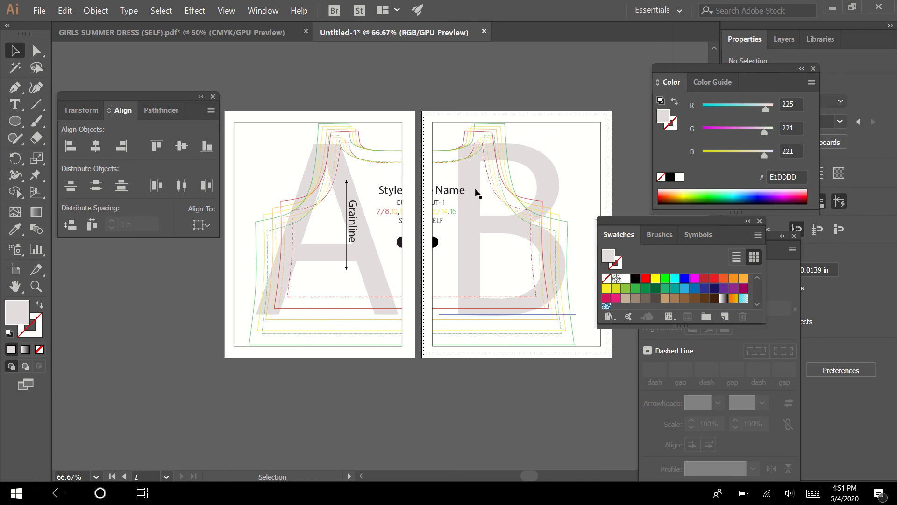
Step: Save the document to the Desktop as Untitled-1 in Adobe PDF format, with Preserve Illustrator Editing Capabilities turned off
{"action": "left_click", "coordinate": [39, 11]}
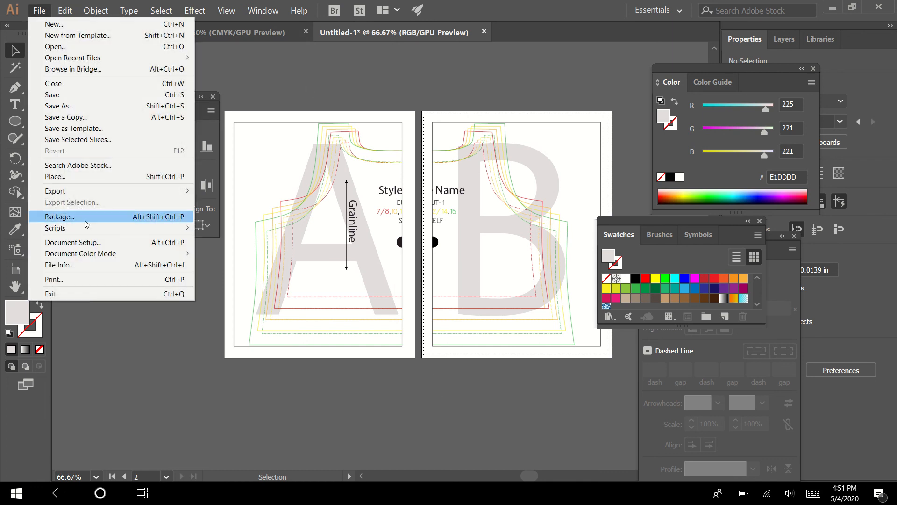
{"action": "left_click", "coordinate": [82, 101]}
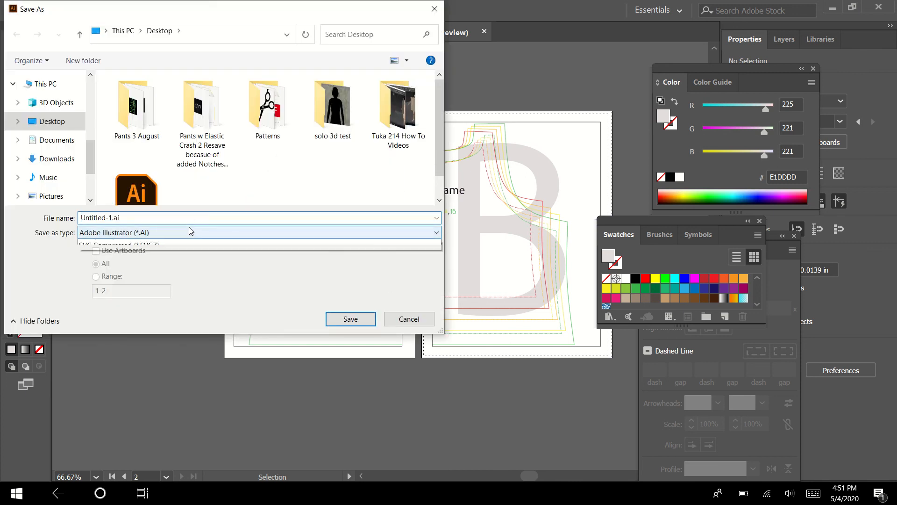
{"action": "left_click", "coordinate": [190, 232]}
{"action": "left_click", "coordinate": [185, 253]}
{"action": "left_click", "coordinate": [350, 318]}
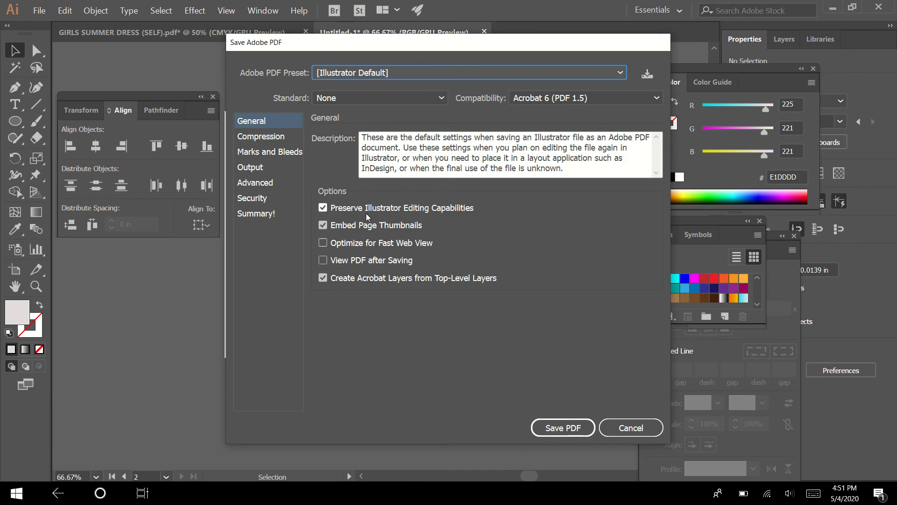
{"action": "left_click", "coordinate": [367, 215]}
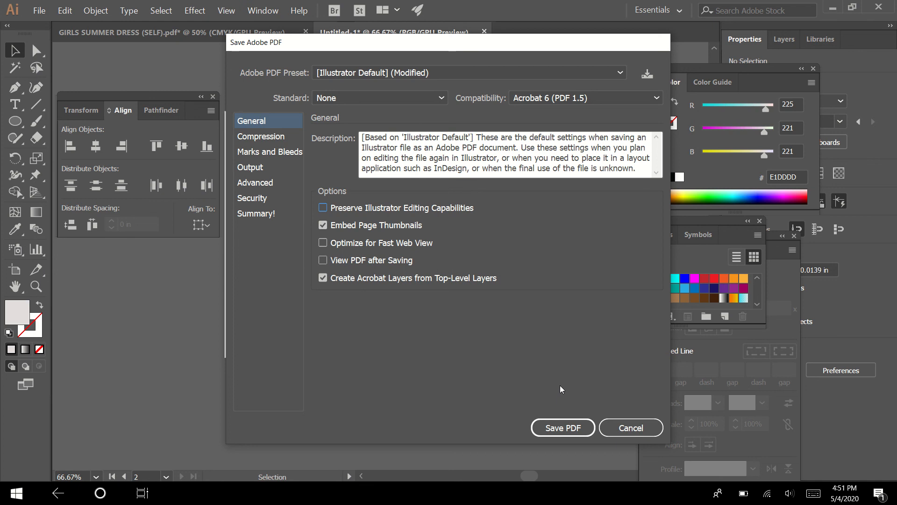
{"action": "left_click", "coordinate": [571, 423]}
{"action": "left_click", "coordinate": [578, 423]}
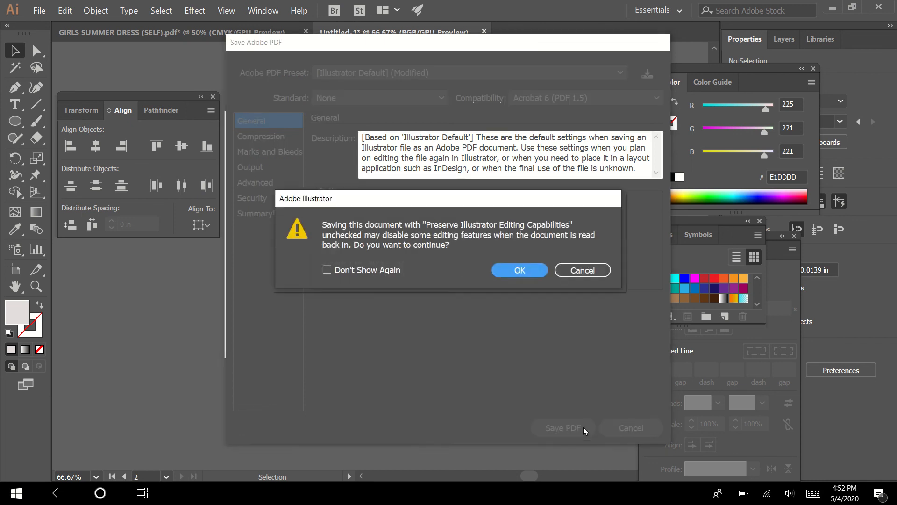
{"action": "left_click", "coordinate": [513, 267]}
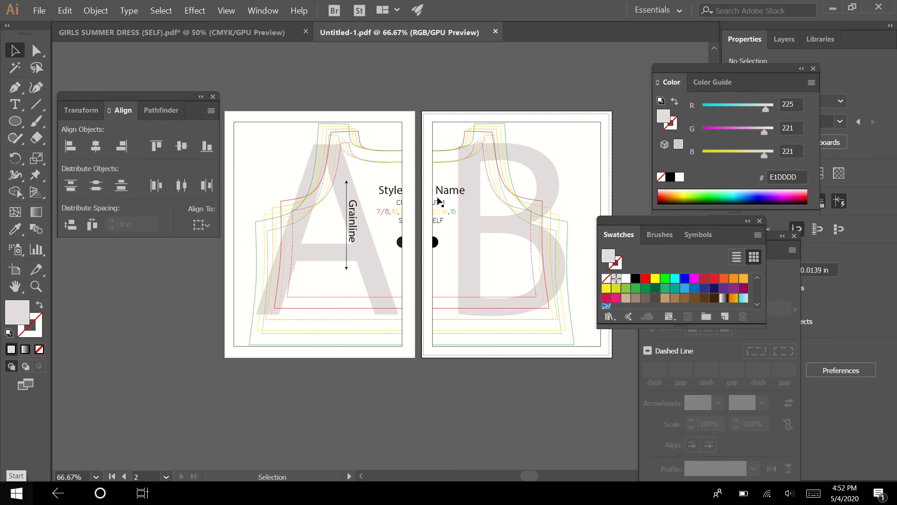
Step: Start saving the document again to the Desktop as a PDF named test1.pdf, including all artboards
{"action": "left_click", "coordinate": [39, 11]}
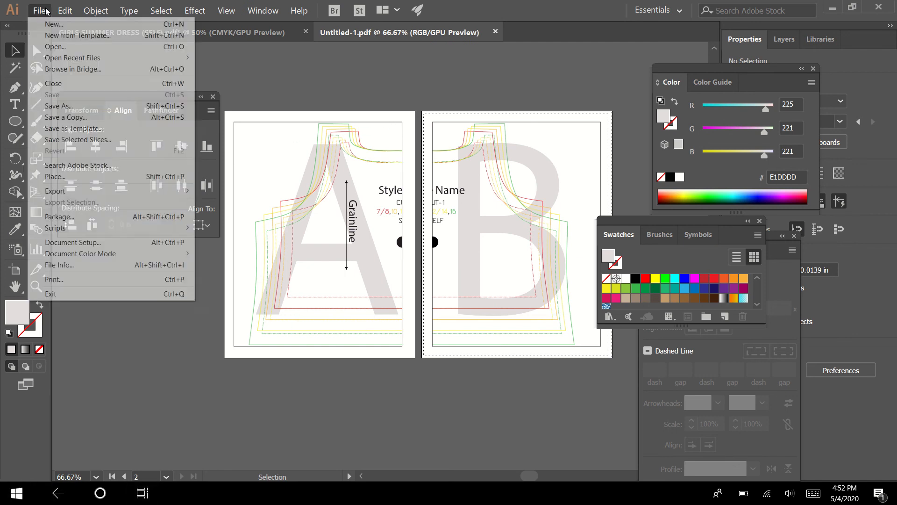
{"action": "left_click", "coordinate": [66, 105]}
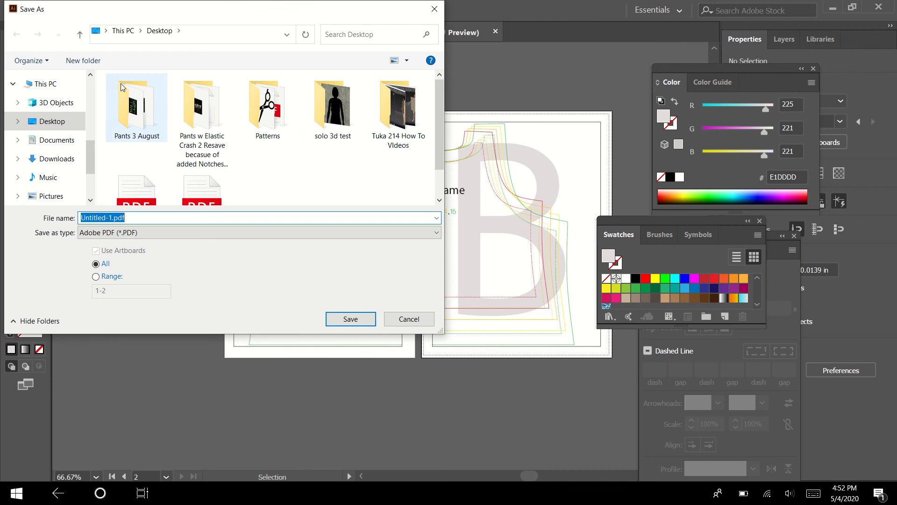
{"action": "left_click", "coordinate": [103, 218]}
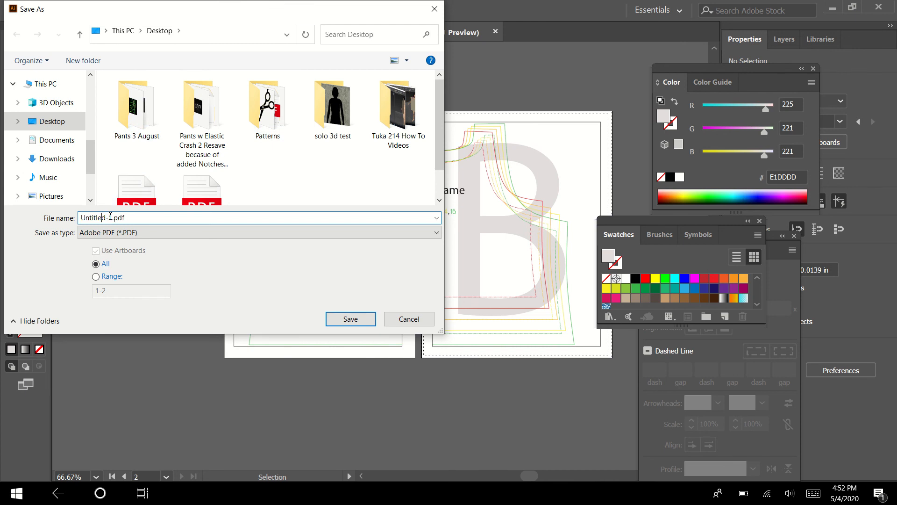
{"action": "left_click_drag", "start_coordinate": [110, 217], "coordinate": [51, 209]}
{"action": "type", "text": "test"}
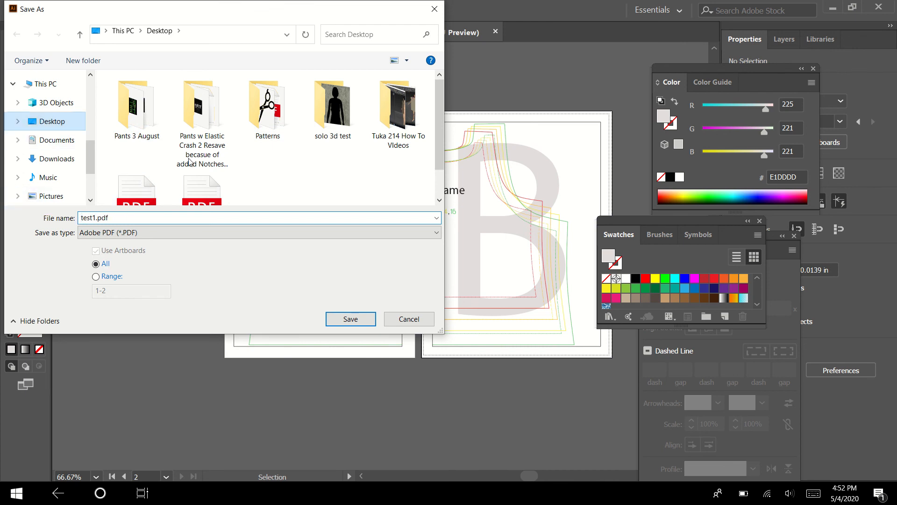
{"action": "left_click", "coordinate": [353, 316]}
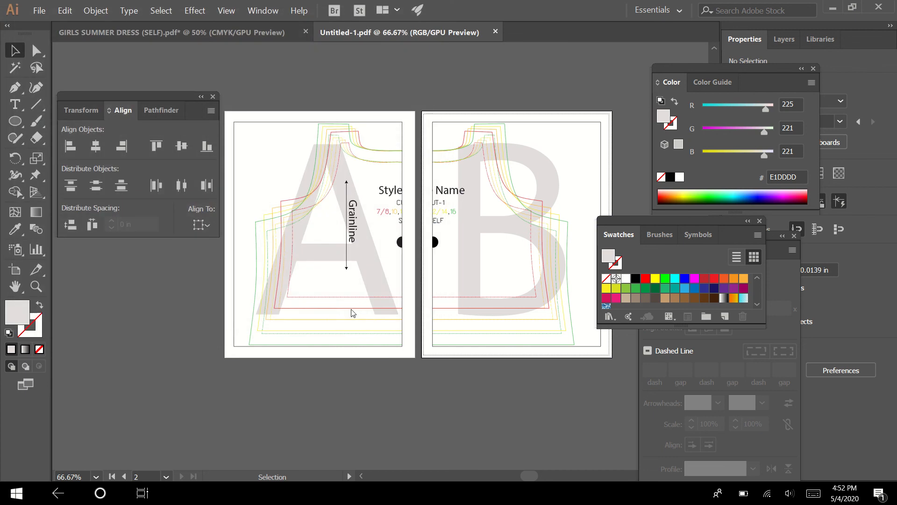
Step: Switch to File Explorer and open the Desktop folder
{"action": "left_click", "coordinate": [16, 493]}
{"action": "left_click", "coordinate": [13, 76]}
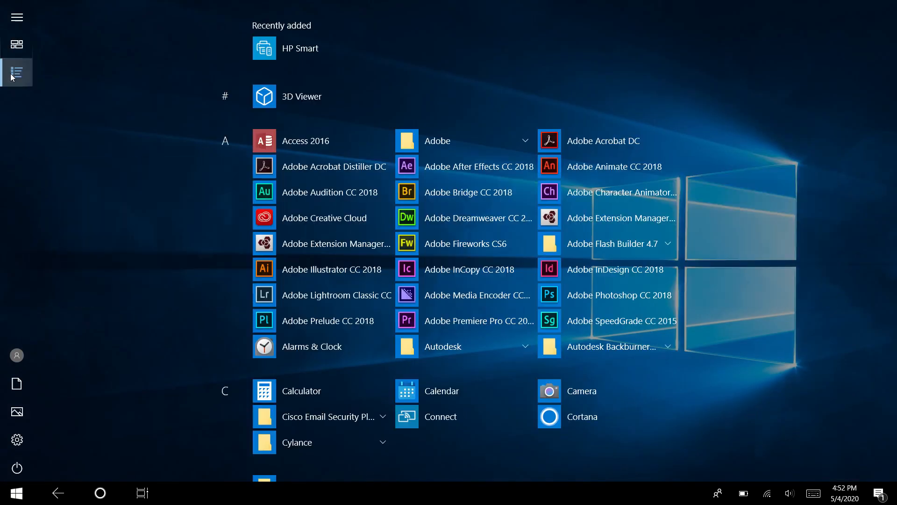
{"action": "left_click", "coordinate": [24, 16]}
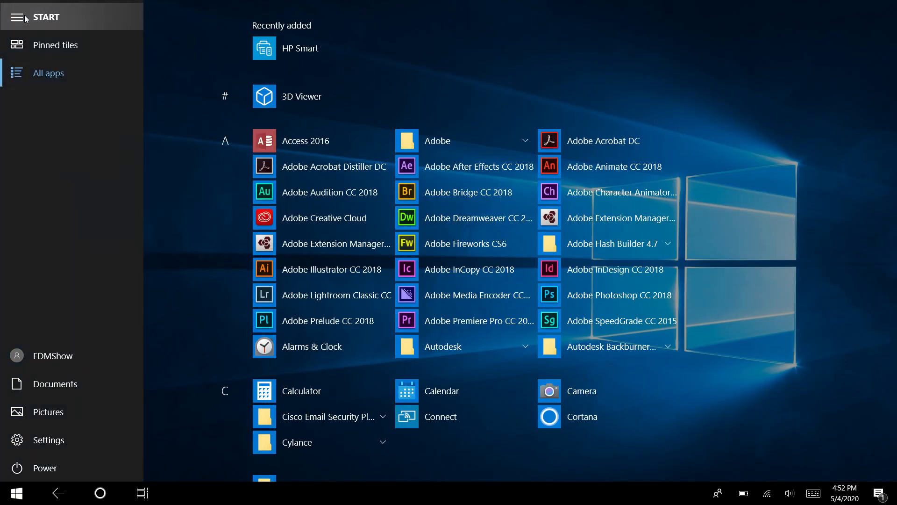
{"action": "left_click", "coordinate": [25, 17]}
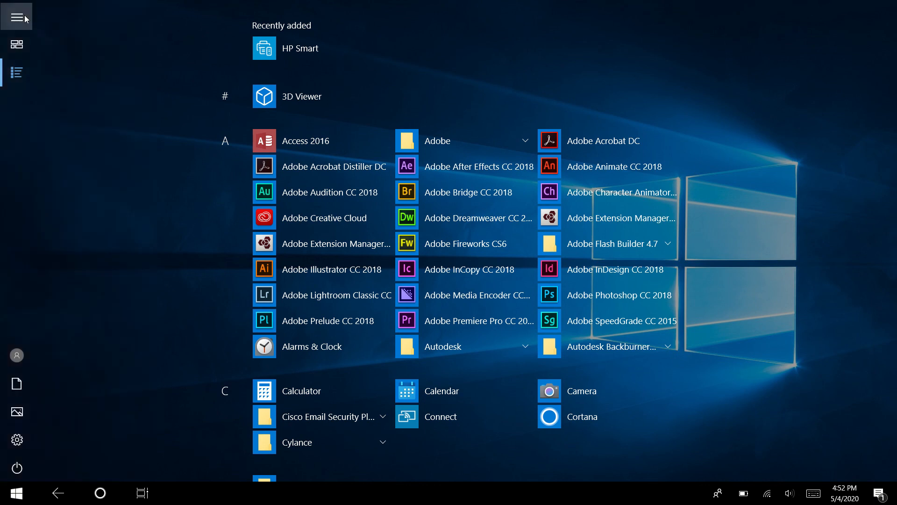
{"action": "left_click", "coordinate": [15, 384]}
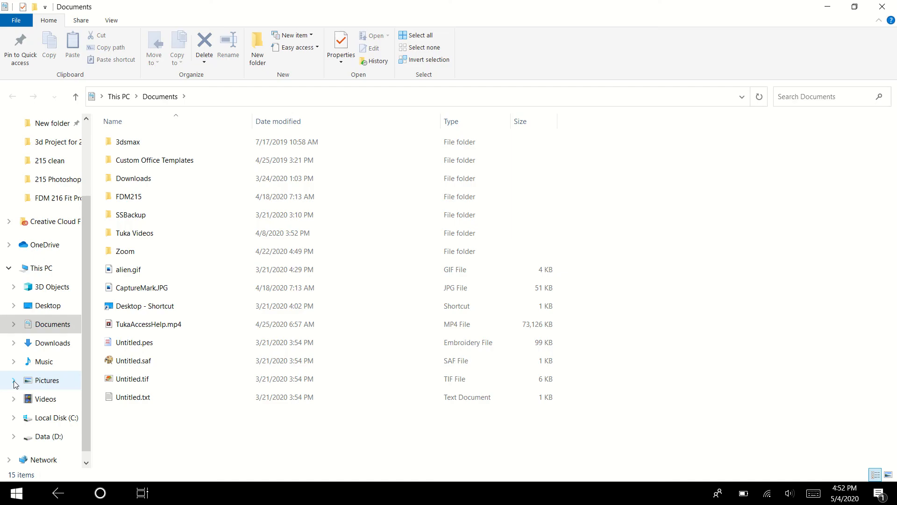
{"action": "left_click", "coordinate": [45, 308]}
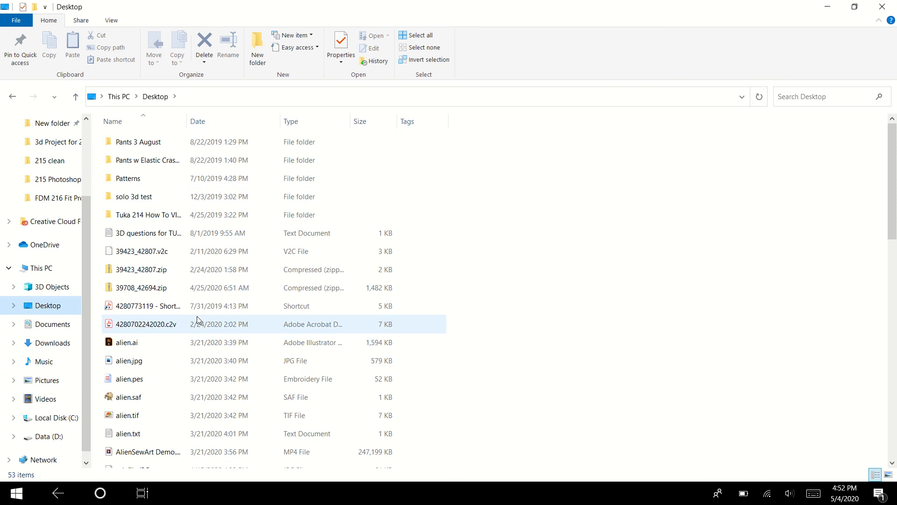
Step: Find and open Untitled-1.pdf, and look through its A and B pages
{"action": "scroll", "coordinate": [197, 320], "scroll_direction": "down", "scroll_amount": 7}
{"action": "scroll", "coordinate": [199, 346], "scroll_direction": "down", "scroll_amount": 5}
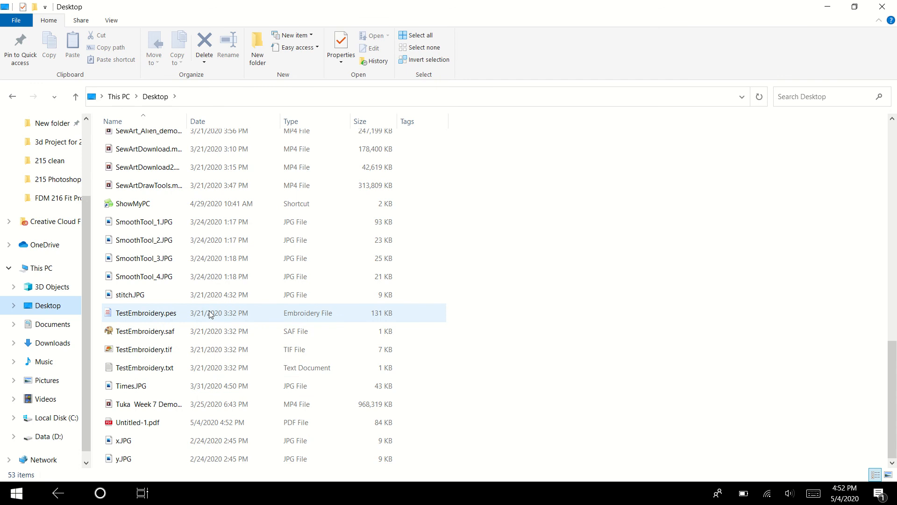
{"action": "scroll", "coordinate": [141, 323], "scroll_direction": "up", "scroll_amount": 1}
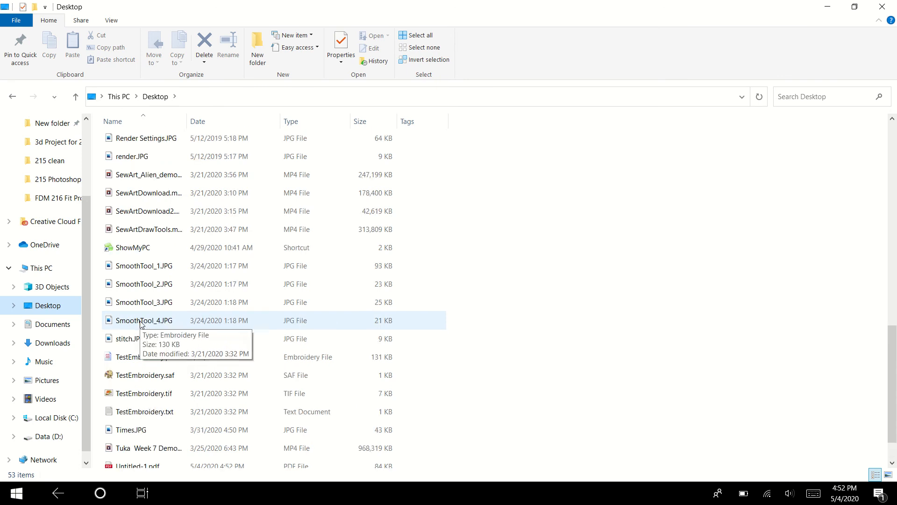
{"action": "scroll", "coordinate": [141, 323], "scroll_direction": "down", "scroll_amount": 1}
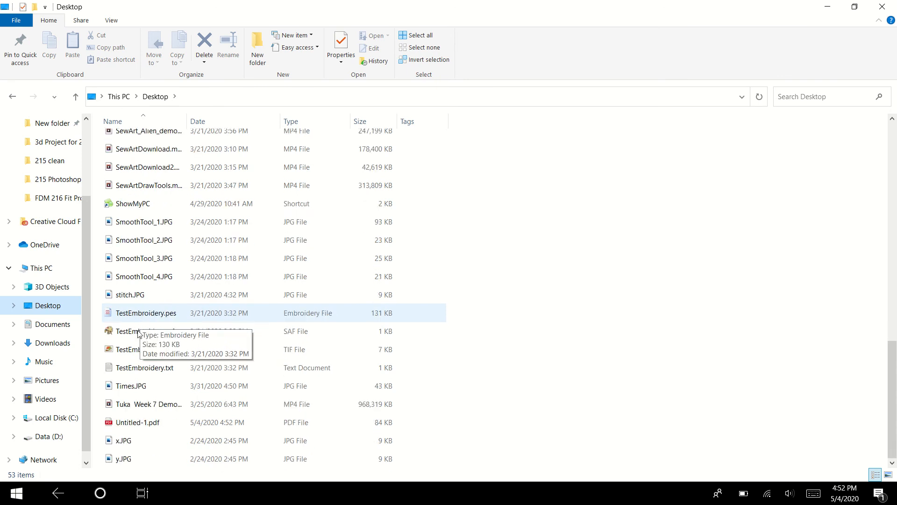
{"action": "double_click", "coordinate": [134, 422]}
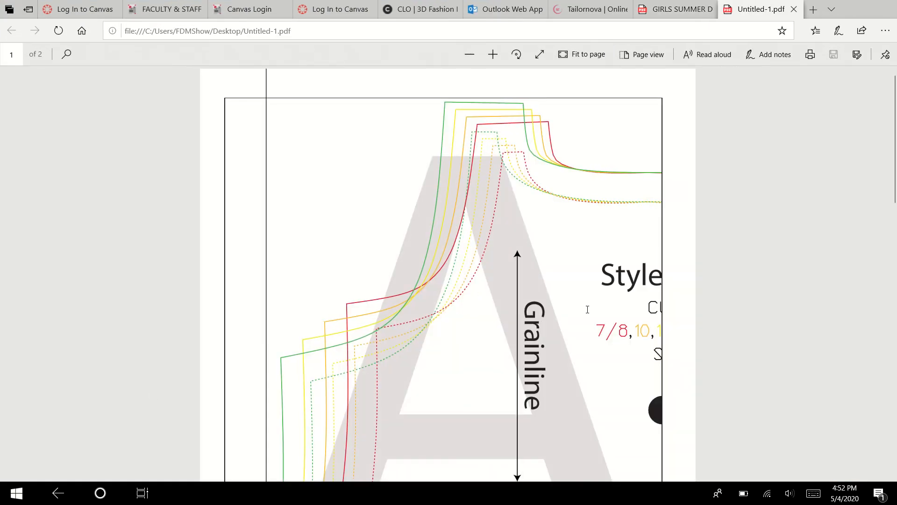
{"action": "scroll", "coordinate": [587, 310], "scroll_direction": "down", "scroll_amount": 5}
{"action": "scroll", "coordinate": [588, 310], "scroll_direction": "down", "scroll_amount": 10}
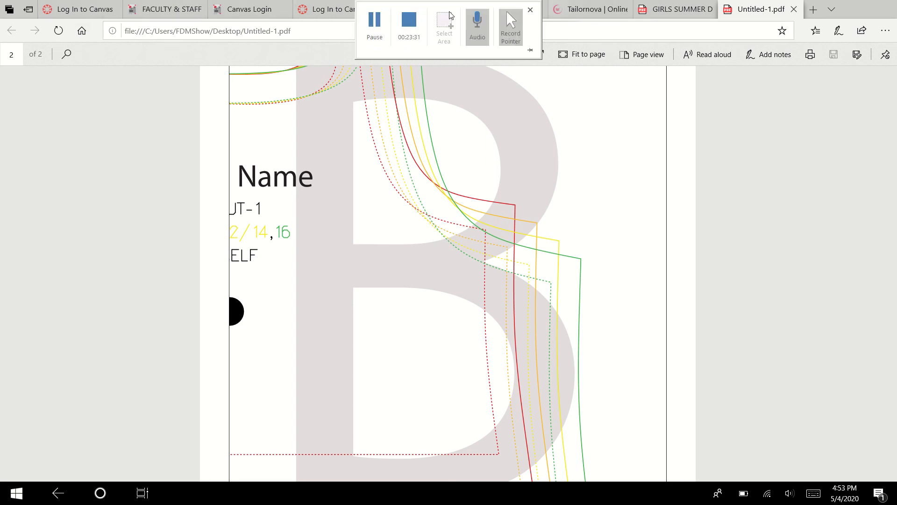
{"action": "left_click", "coordinate": [16, 501]}
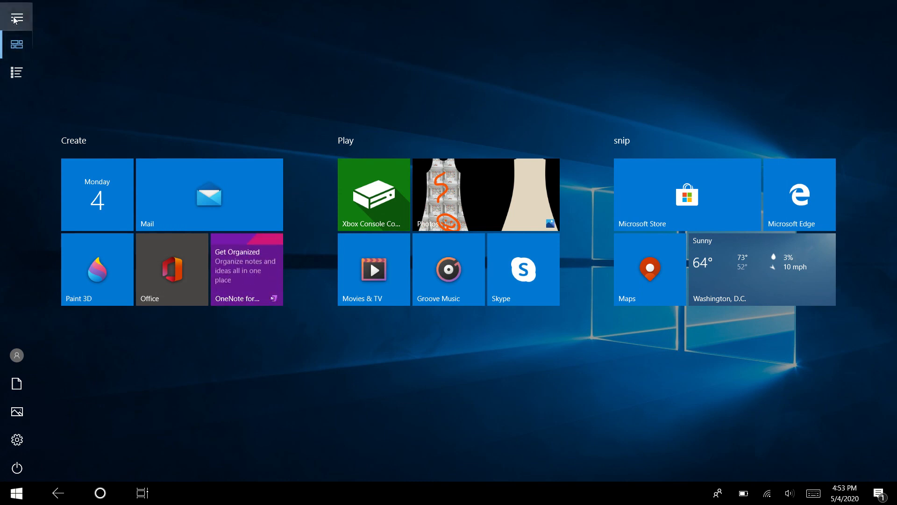
{"action": "left_click", "coordinate": [15, 19]}
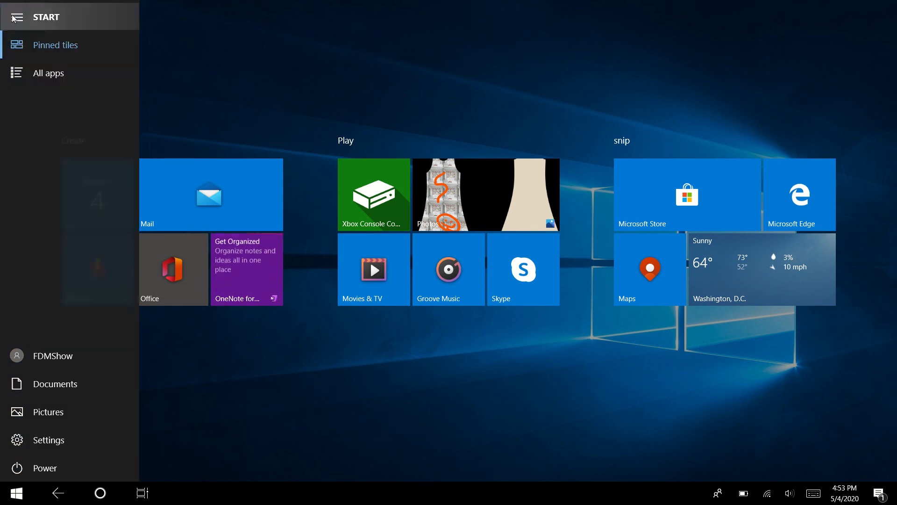
{"action": "left_click", "coordinate": [8, 75]}
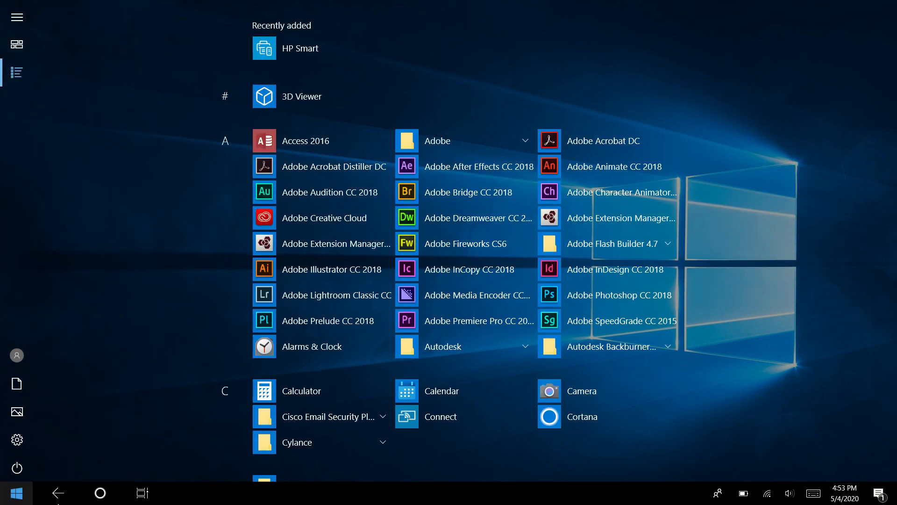
{"action": "left_click", "coordinate": [58, 493]}
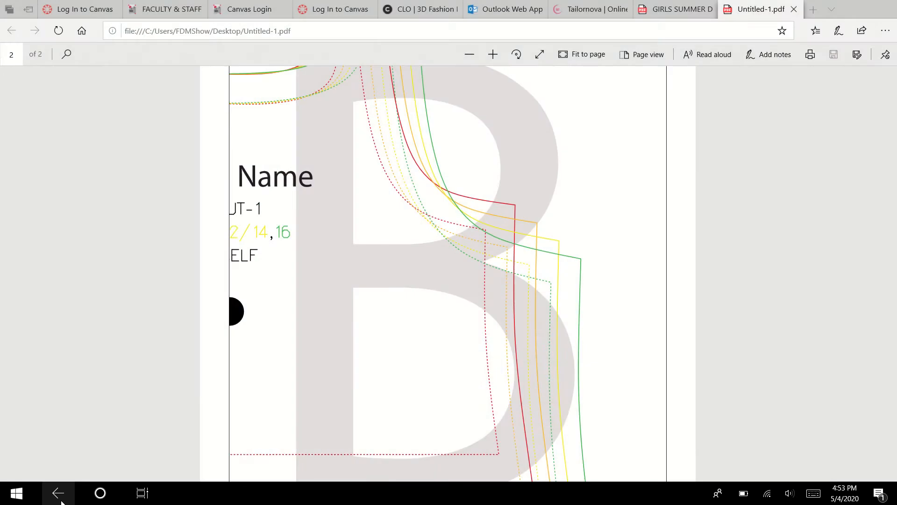
Step: Switch back to Illustrator and finish saving test1.pdf with the Custom PDF preset, accepting the loss of editing capabilities
{"action": "left_click", "coordinate": [58, 493]}
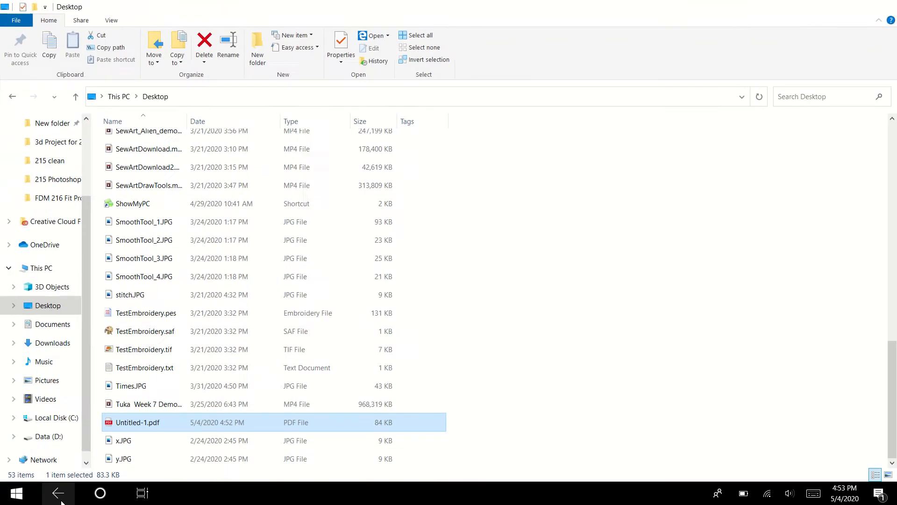
{"action": "left_click", "coordinate": [57, 493]}
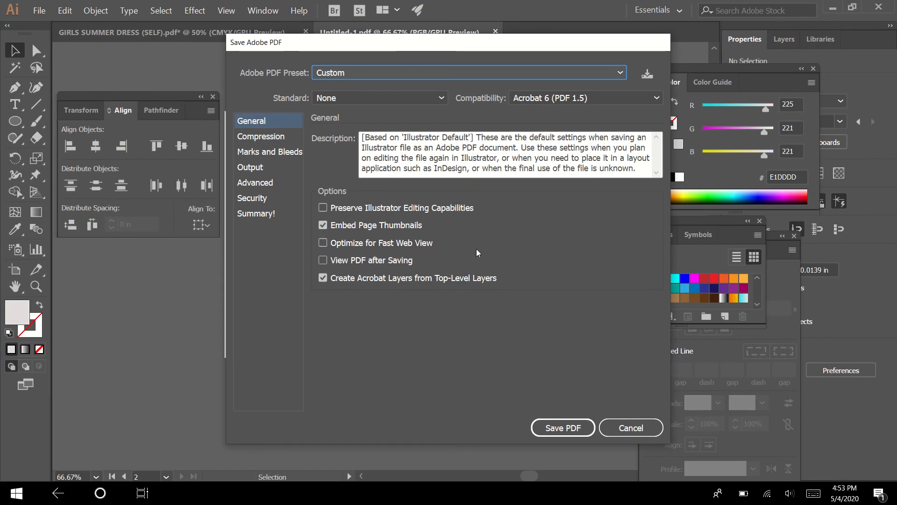
{"action": "left_click", "coordinate": [574, 432]}
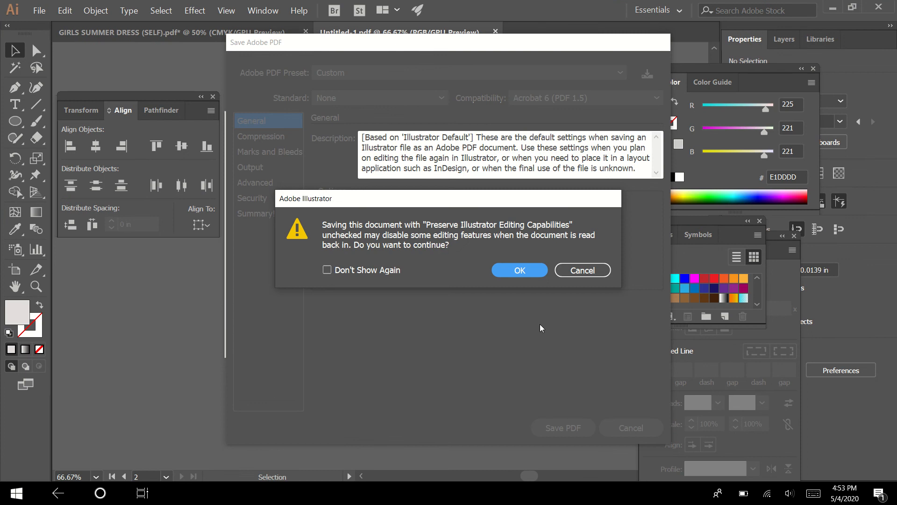
{"action": "left_click", "coordinate": [519, 271]}
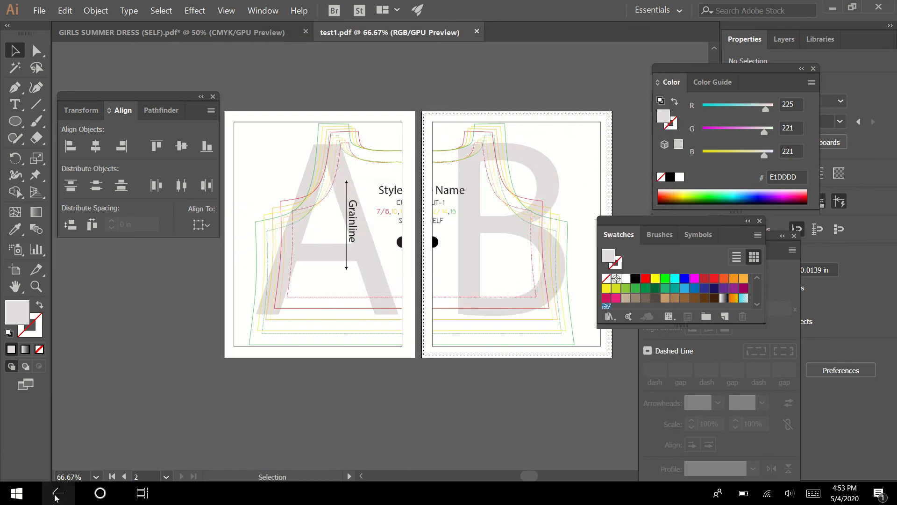
Step: Switch to File Explorer and open test1.pdf from the Desktop folder
{"action": "left_click", "coordinate": [17, 493]}
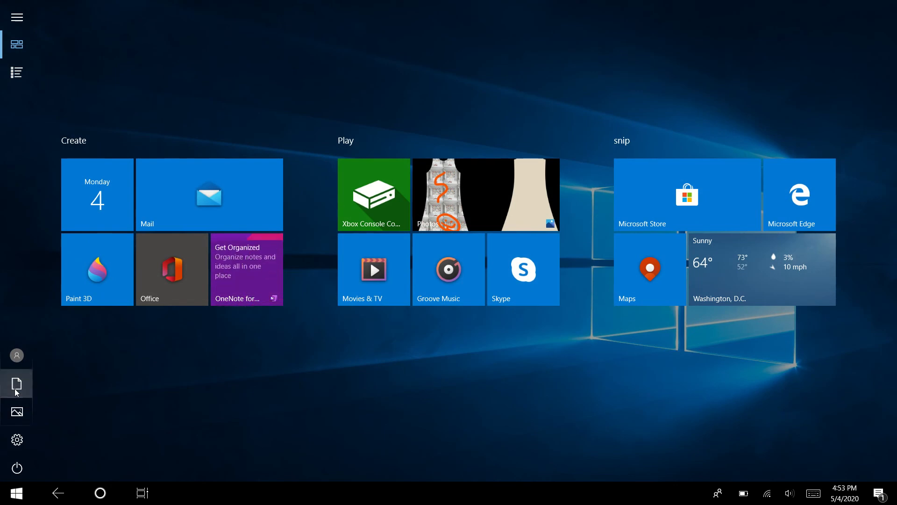
{"action": "left_click", "coordinate": [17, 384]}
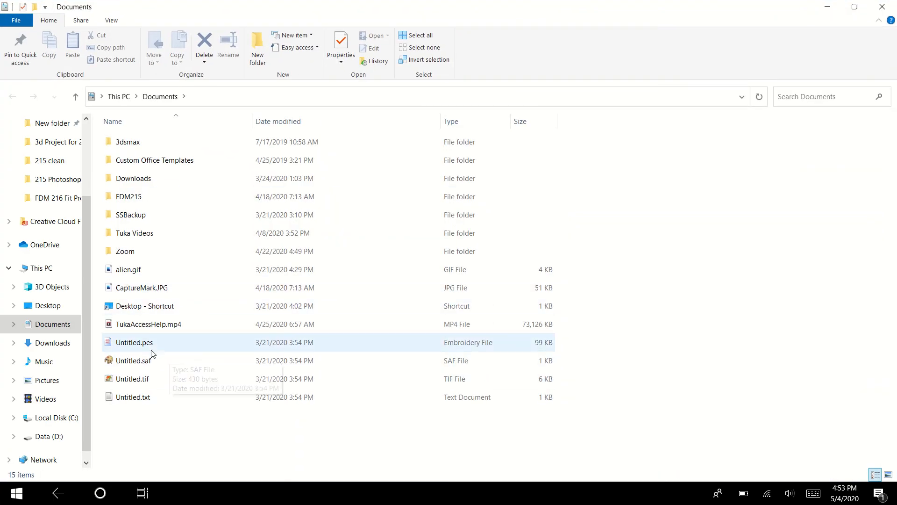
{"action": "left_click", "coordinate": [46, 305]}
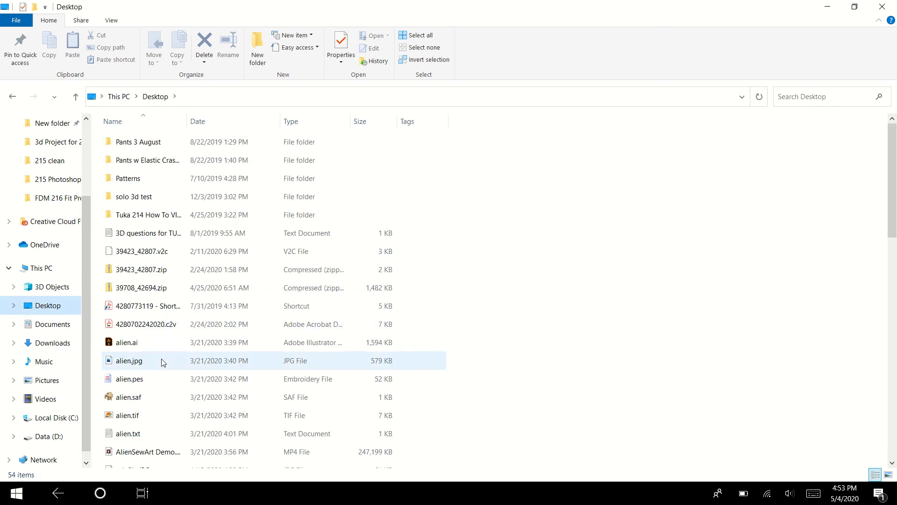
{"action": "scroll", "coordinate": [164, 362], "scroll_direction": "down", "scroll_amount": 12}
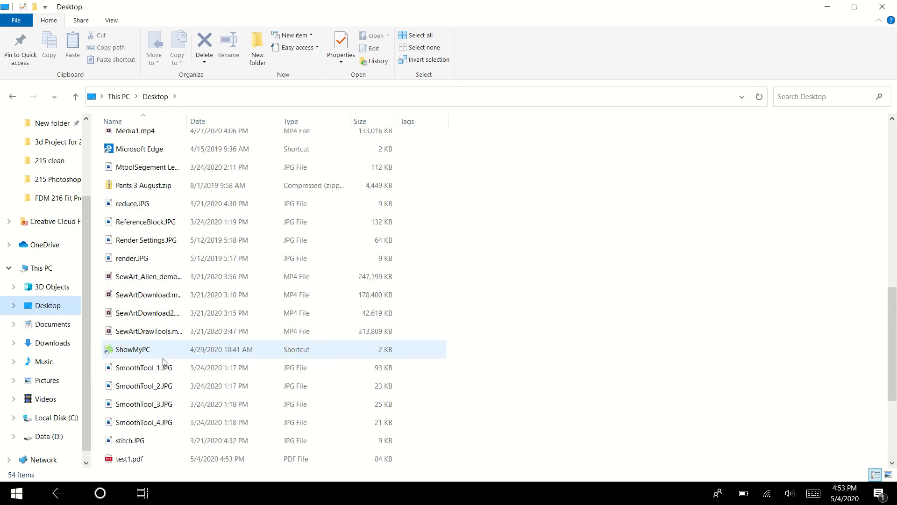
{"action": "double_click", "coordinate": [127, 458]}
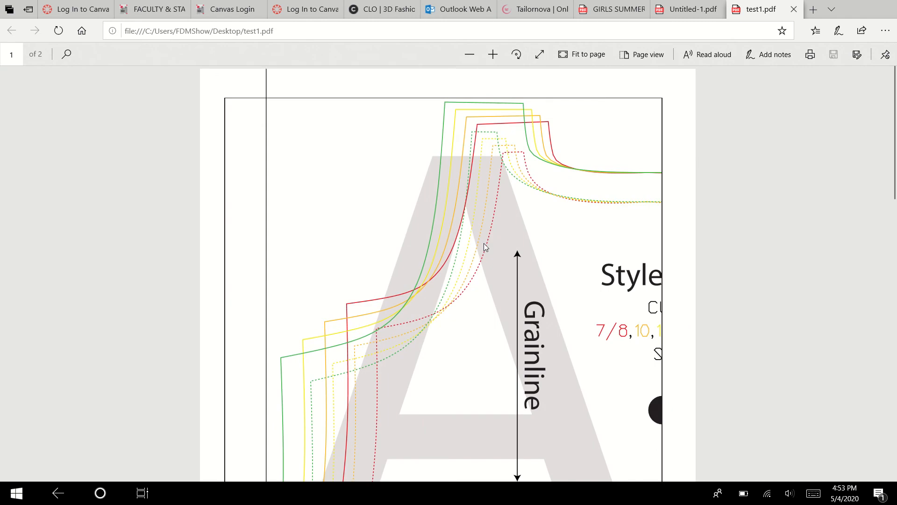
Step: Examine both pages of test1.pdf from the A half to the B half and return to the first page
{"action": "scroll", "coordinate": [484, 243], "scroll_direction": "down", "scroll_amount": 10}
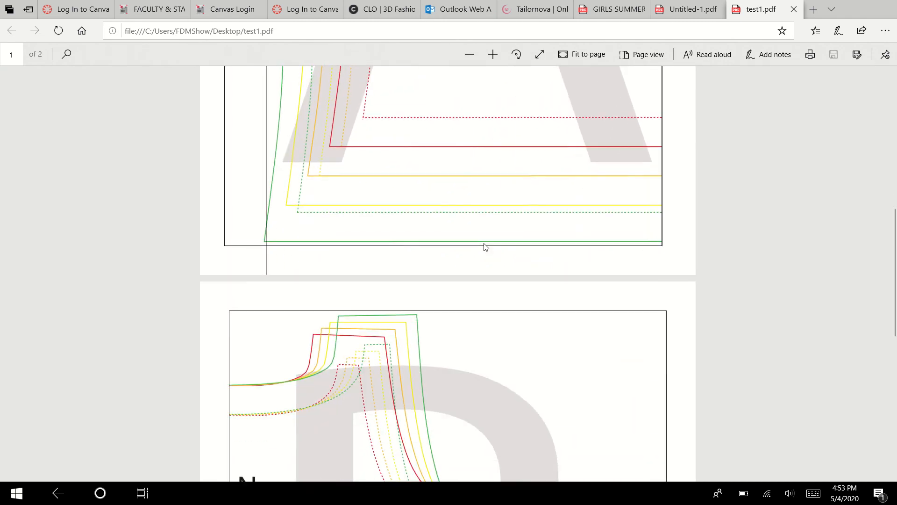
{"action": "scroll", "coordinate": [484, 247], "scroll_direction": "down", "scroll_amount": 8}
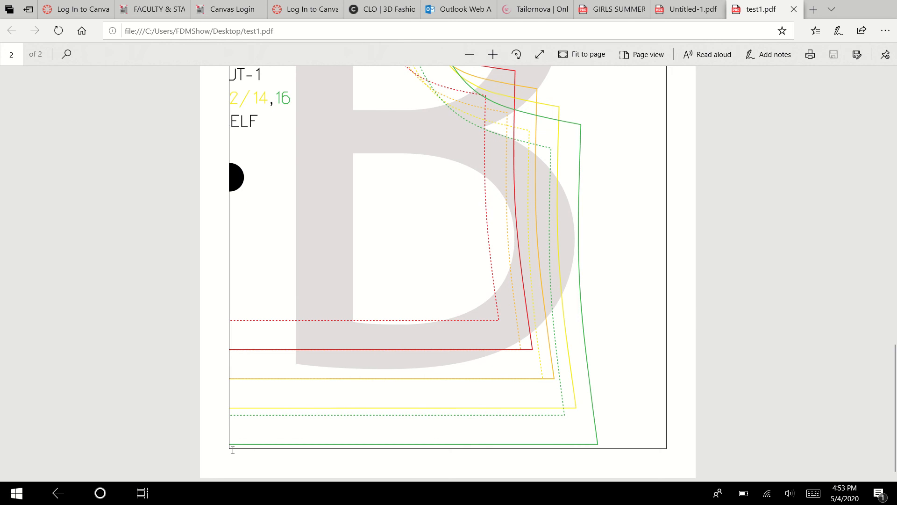
{"action": "scroll", "coordinate": [627, 358], "scroll_direction": "up", "scroll_amount": 15}
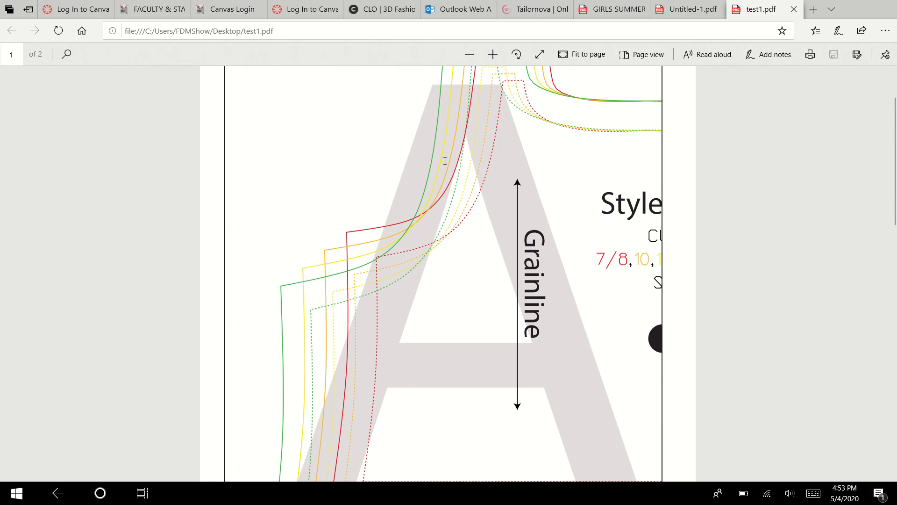
{"action": "scroll", "coordinate": [587, 378], "scroll_direction": "up", "scroll_amount": 2}
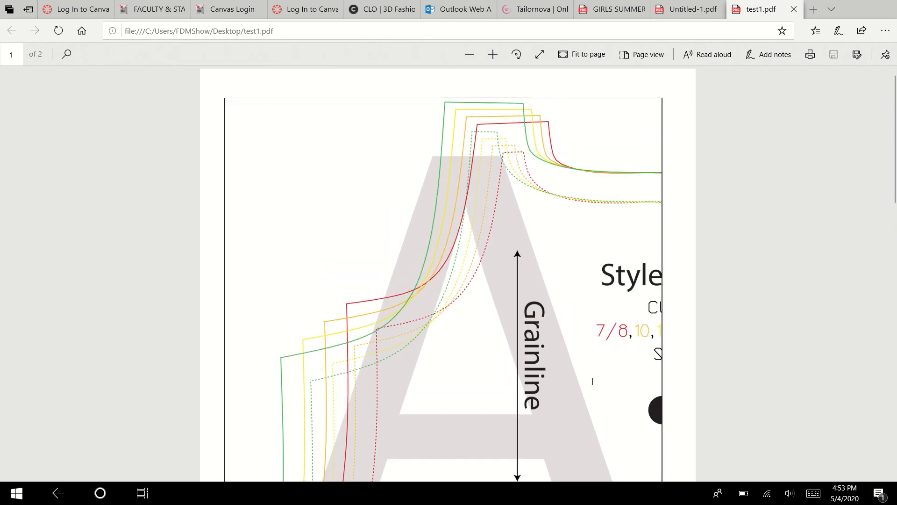